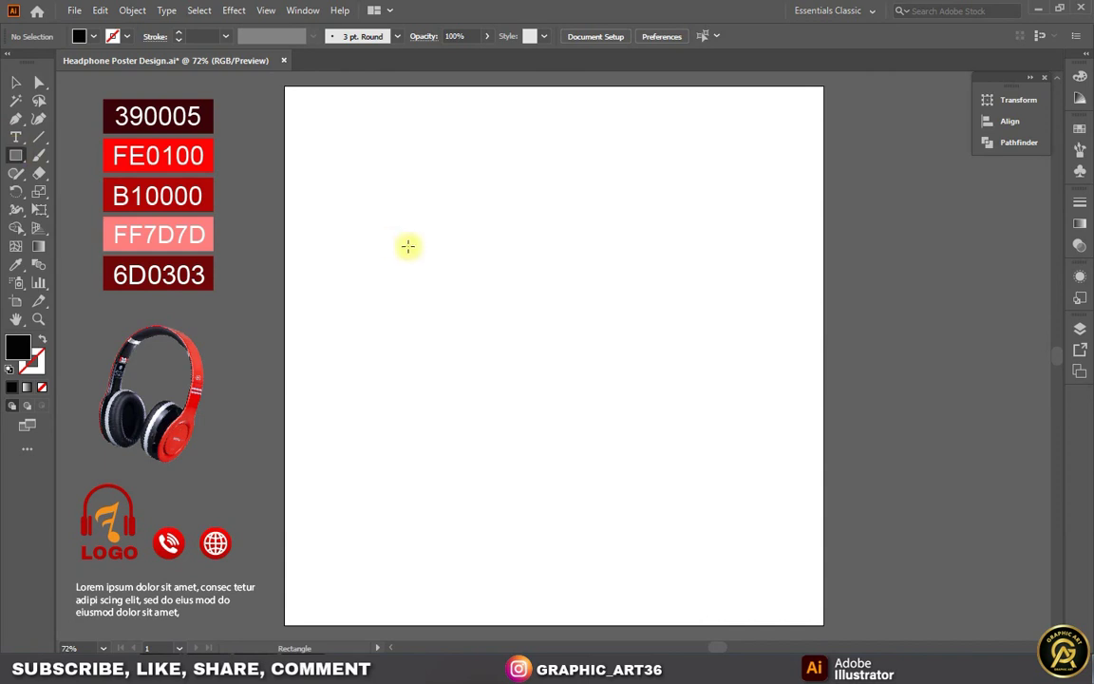
- Create a 1000×1000 px black square with the Rectangle tool
left_click(300, 235)
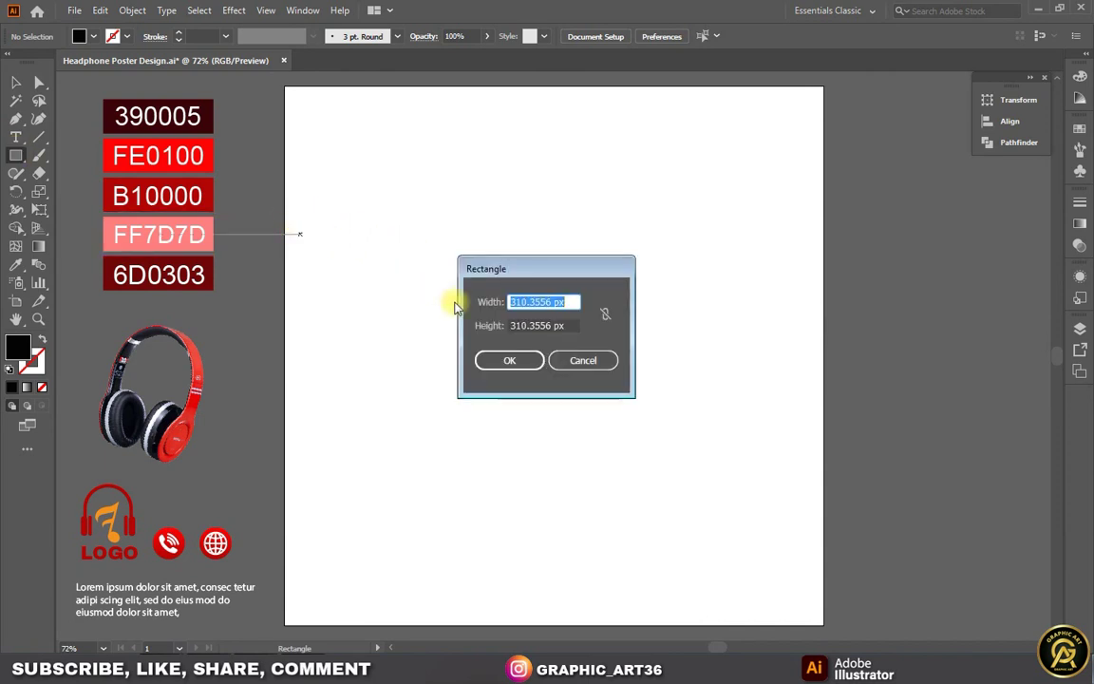
type("1000")
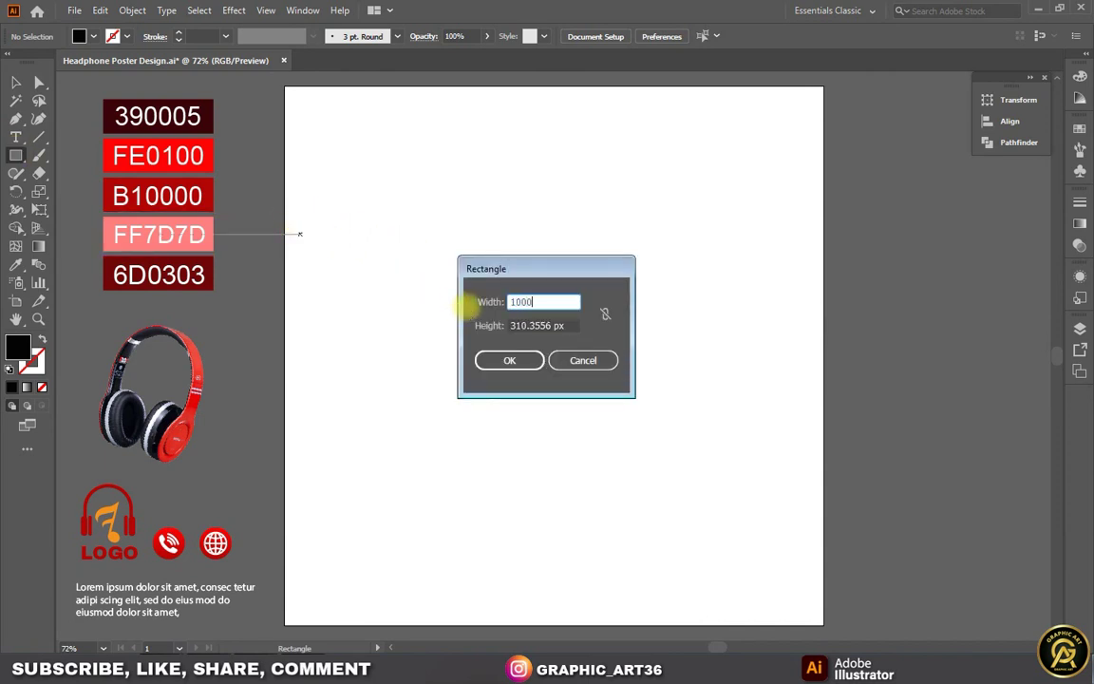
key("Tab")
type("1")
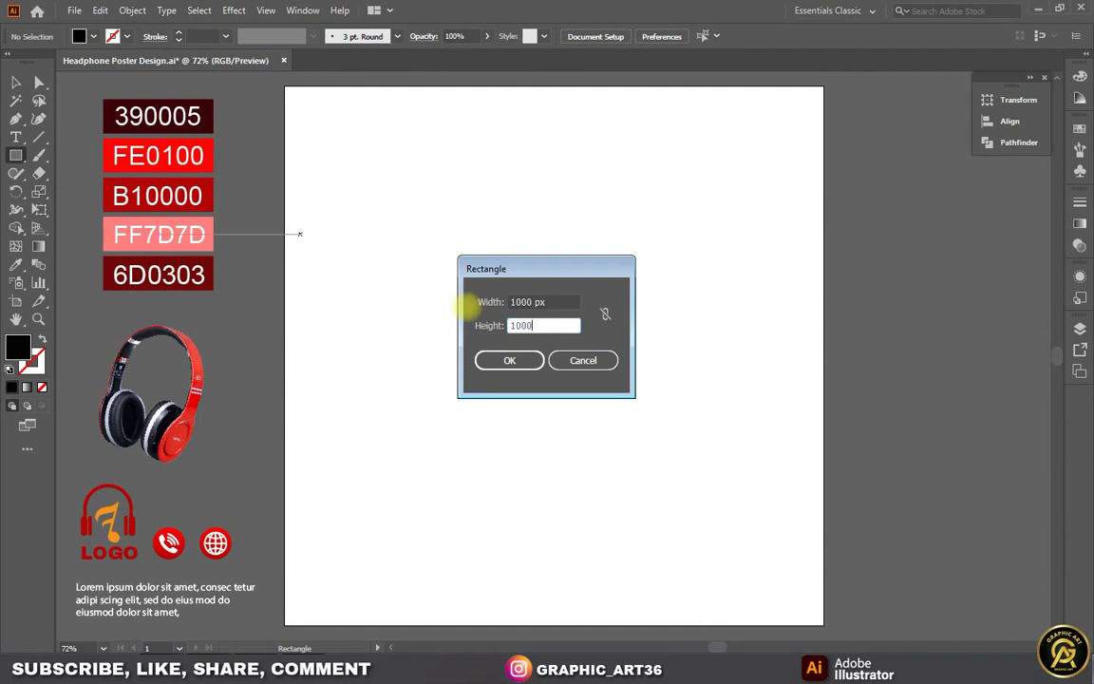
left_click(513, 360)
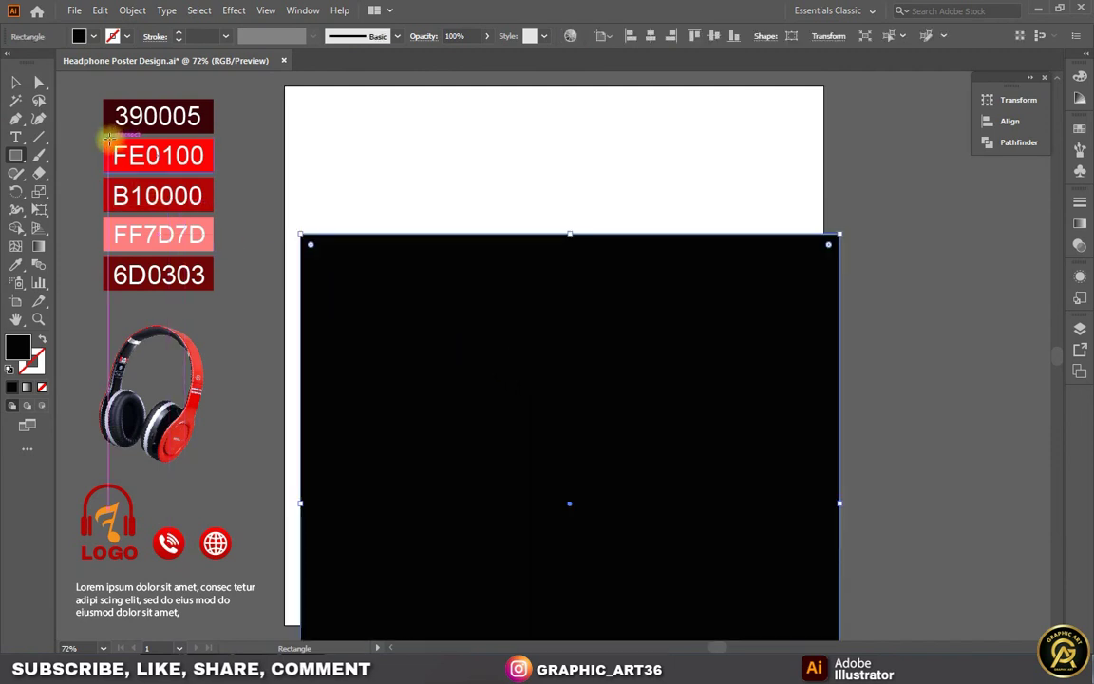
- Centre the square horizontally and vertically so it covers the artboard
left_click(15, 82)
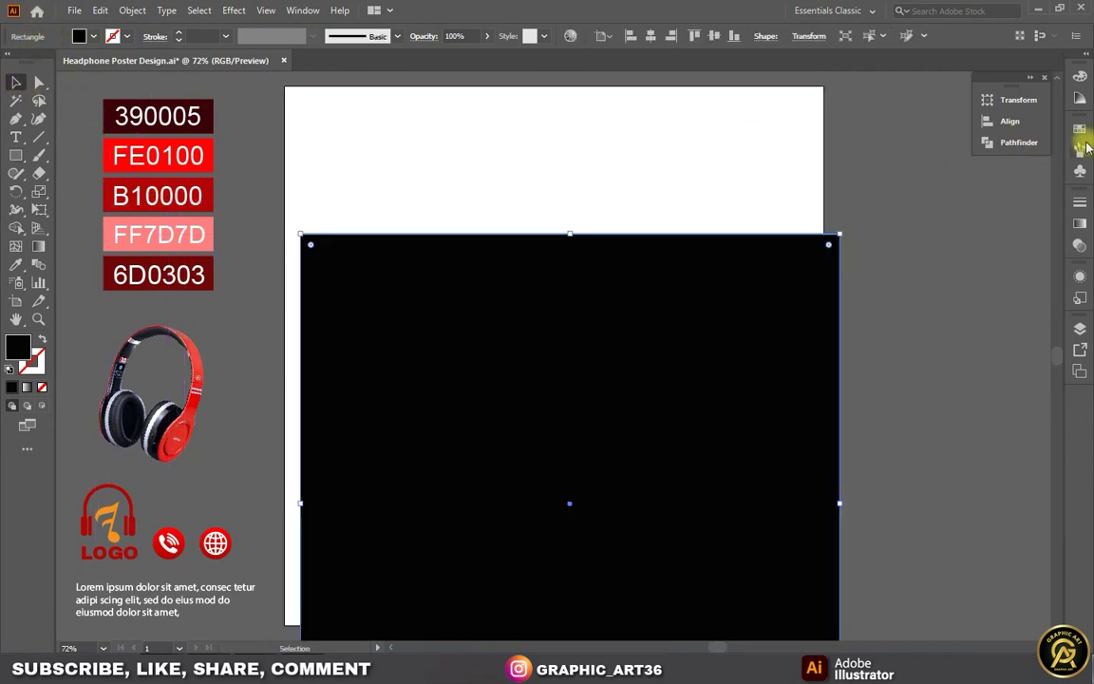
left_click(1010, 120)
left_click(837, 134)
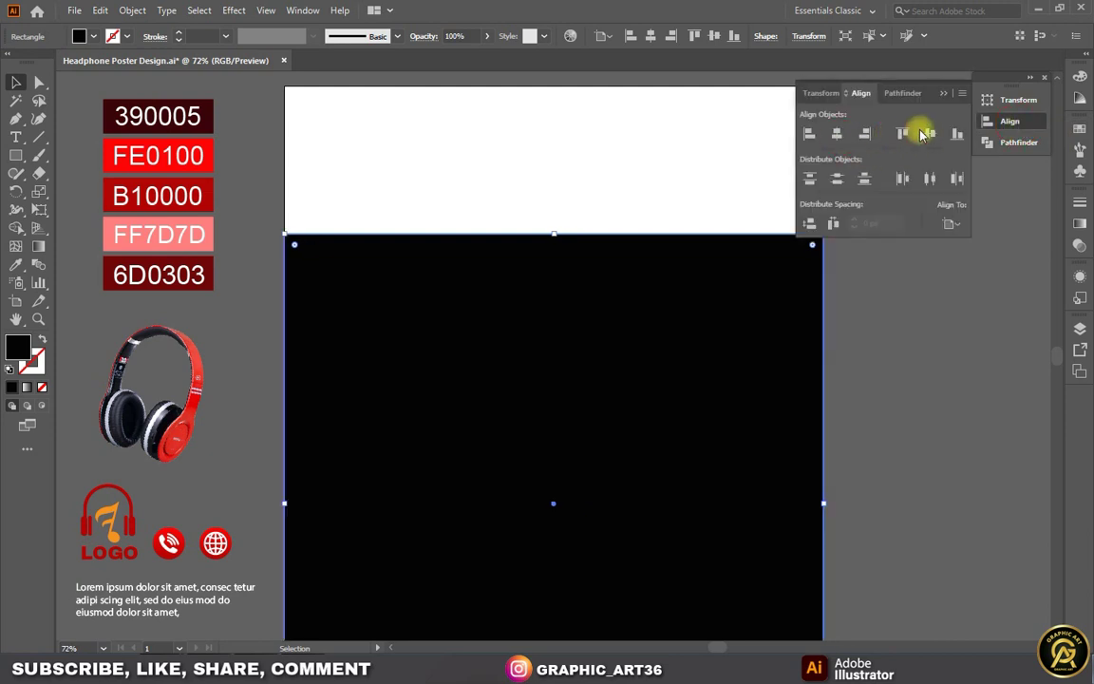
left_click(928, 133)
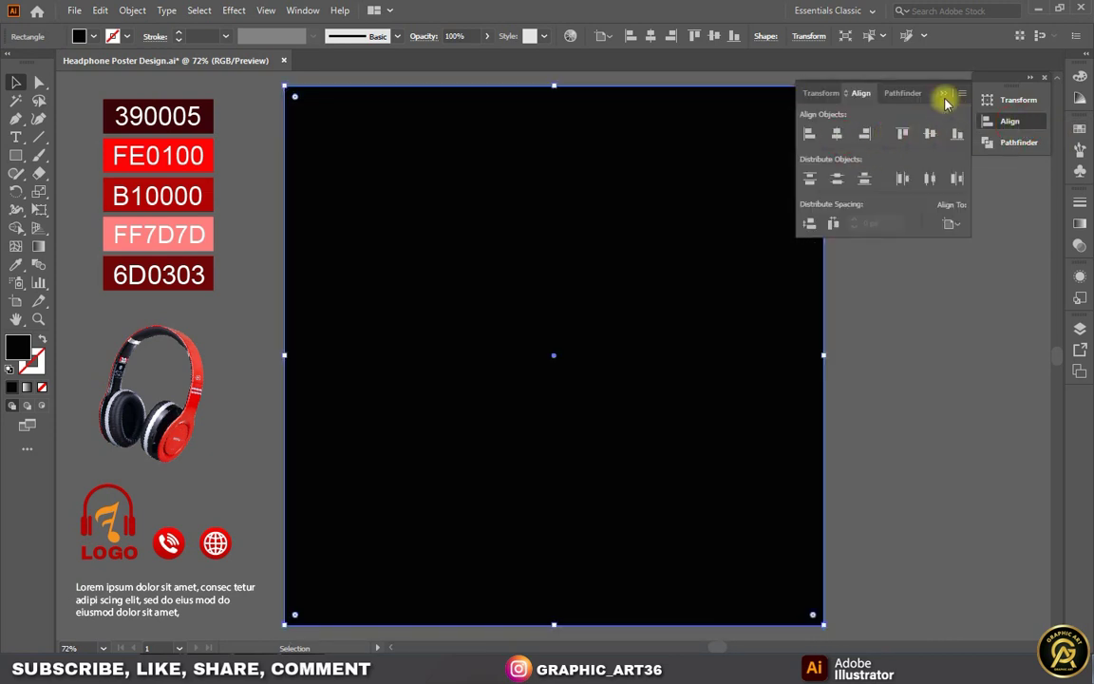
left_click(944, 95)
left_click(1080, 223)
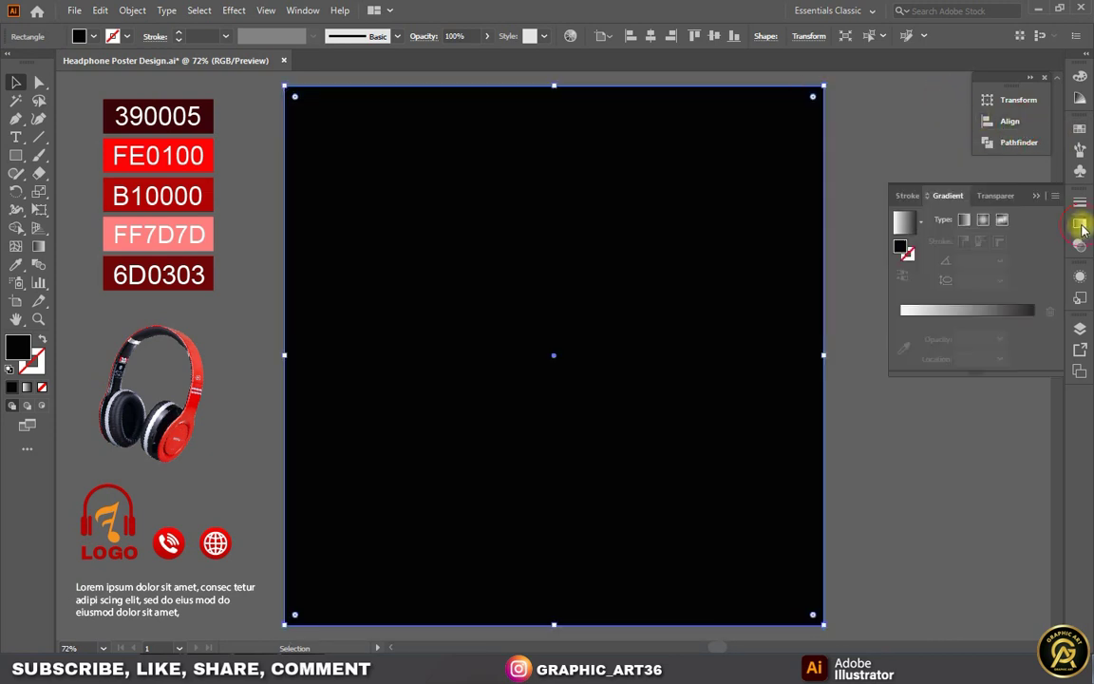
- Apply a gradient fill with stops set to 390005 dark red and FE0100 red
left_click(964, 314)
left_click(1034, 339)
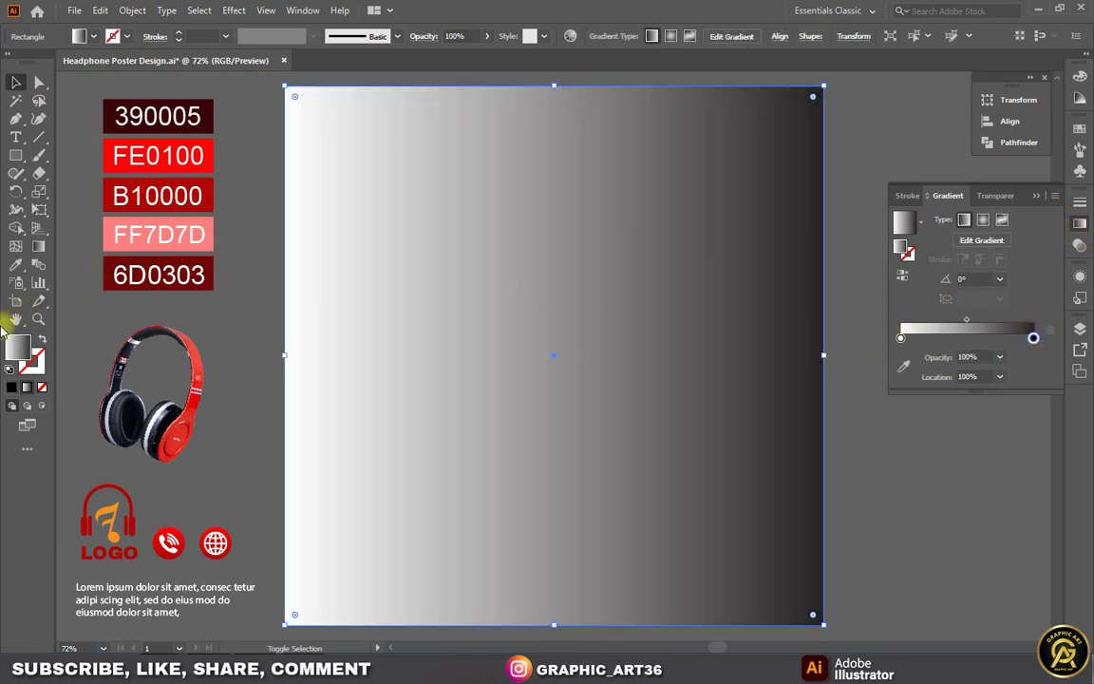
left_click(17, 264)
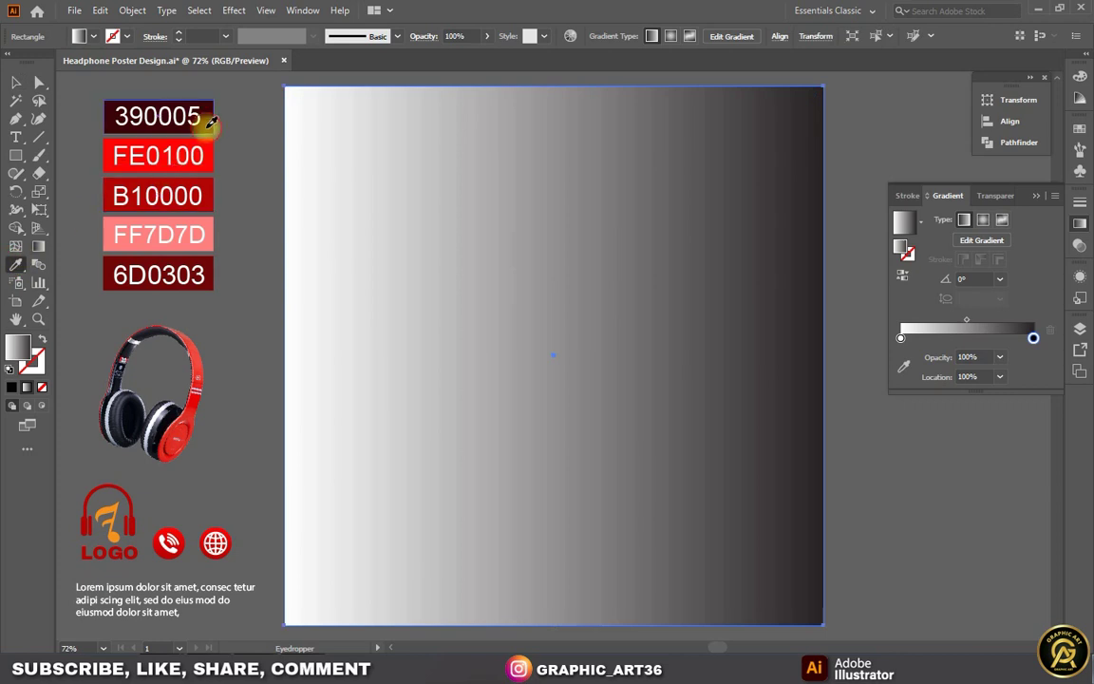
left_click(207, 123)
left_click(900, 339)
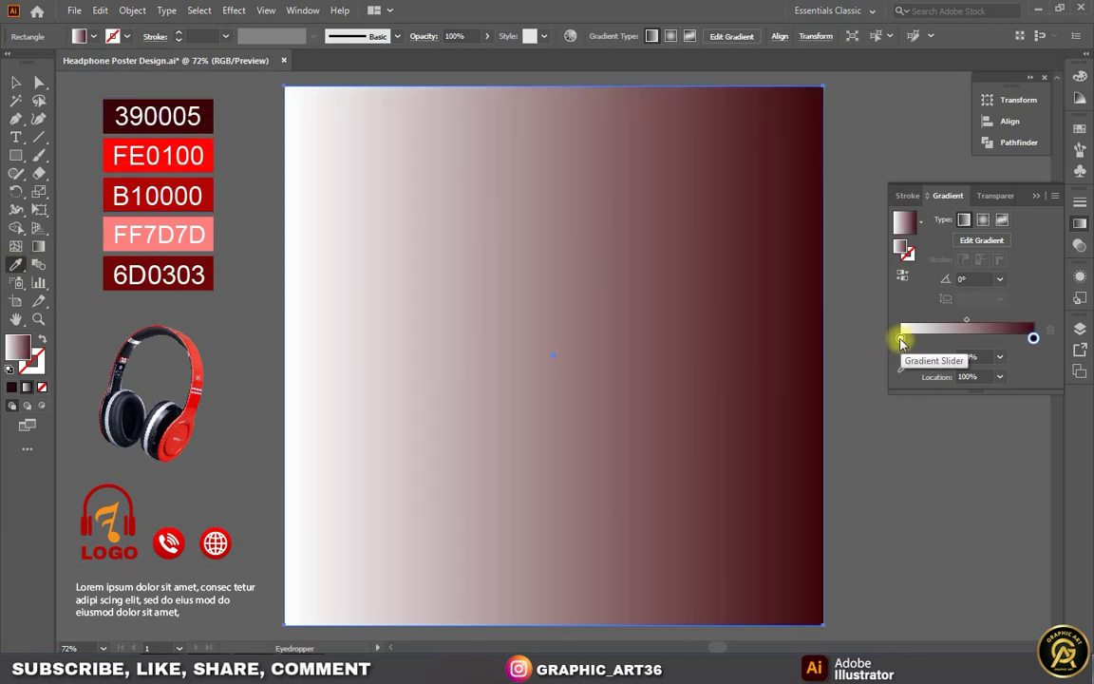
left_click(207, 144)
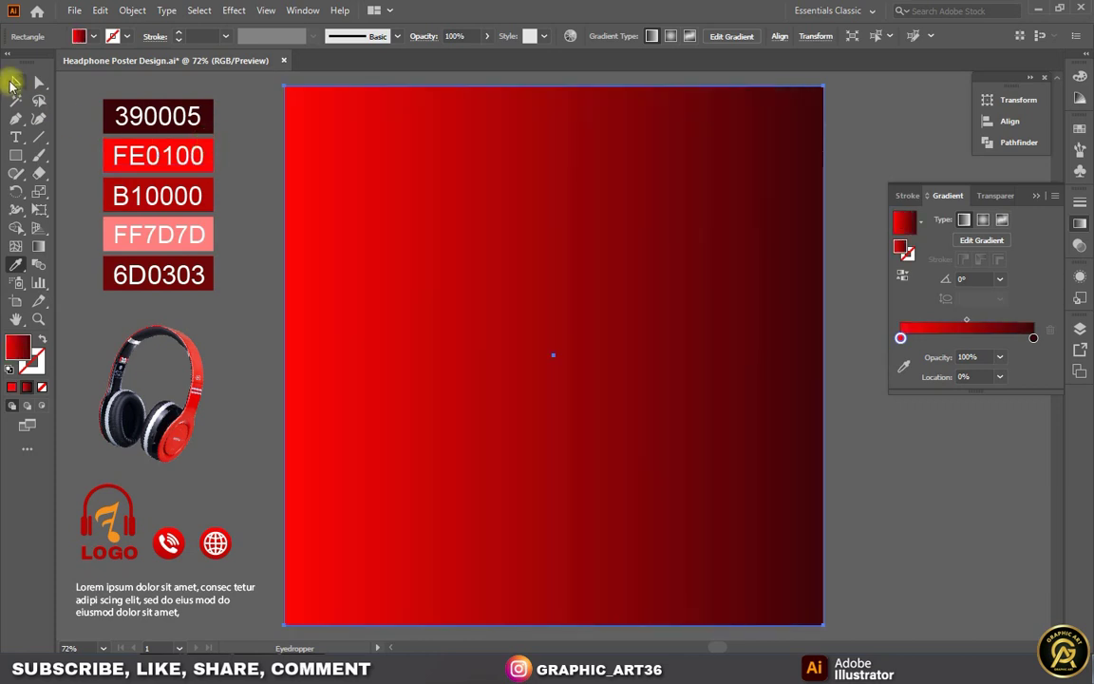
- Make the gradient radial and enlarge its spread across the square
left_click(16, 83)
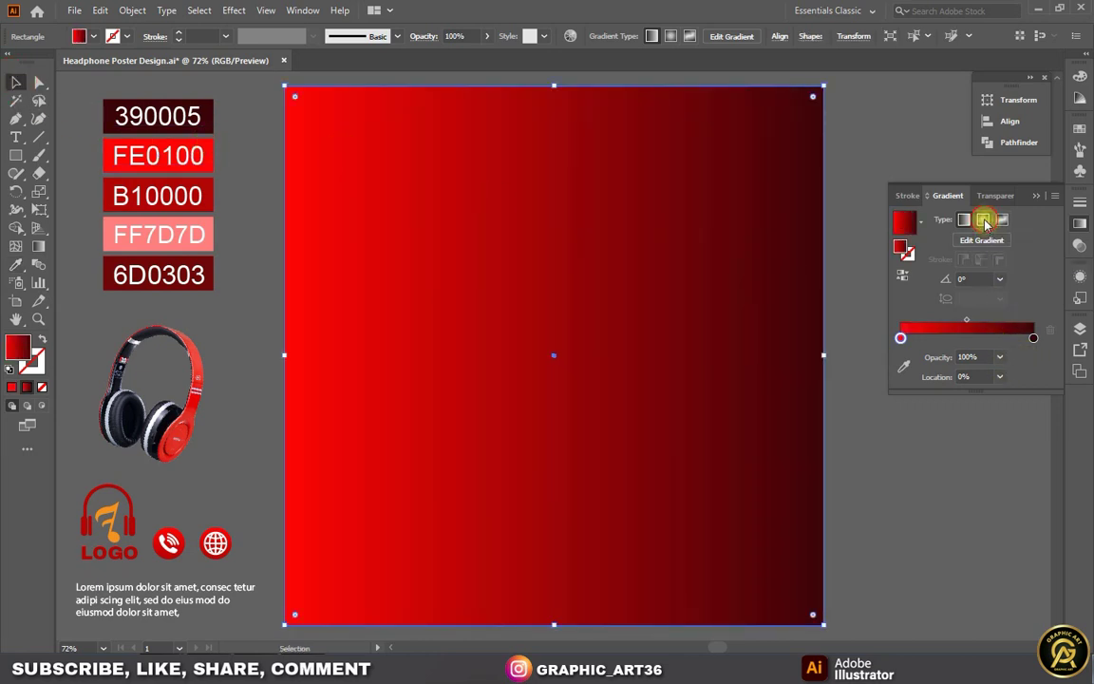
left_click(983, 220)
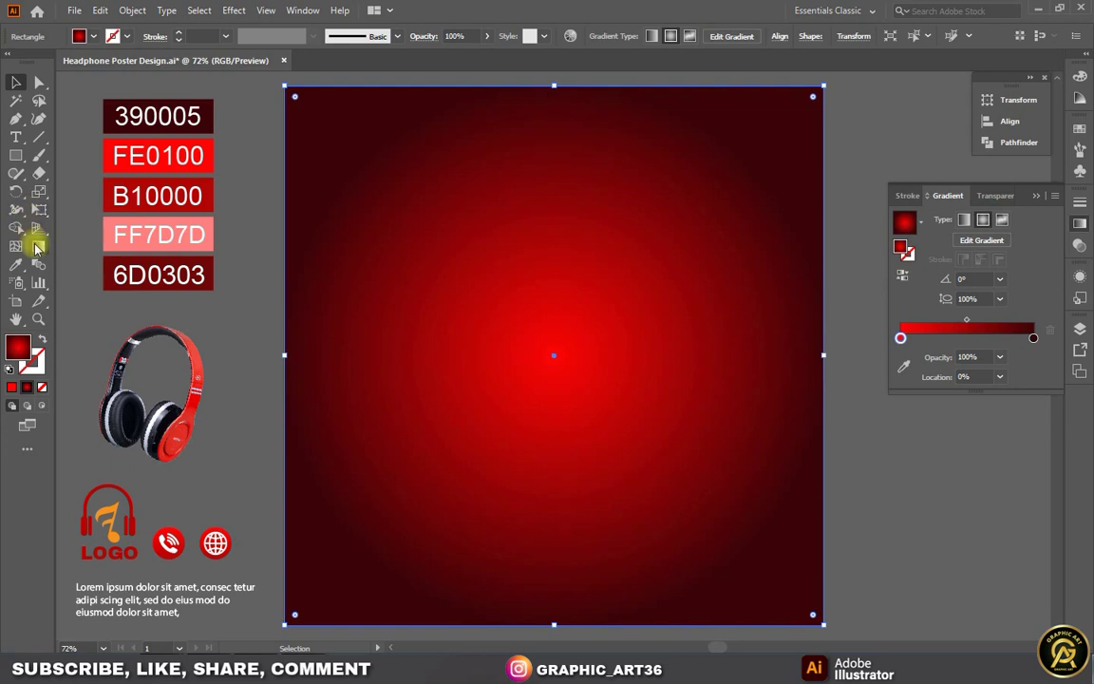
left_click(38, 246)
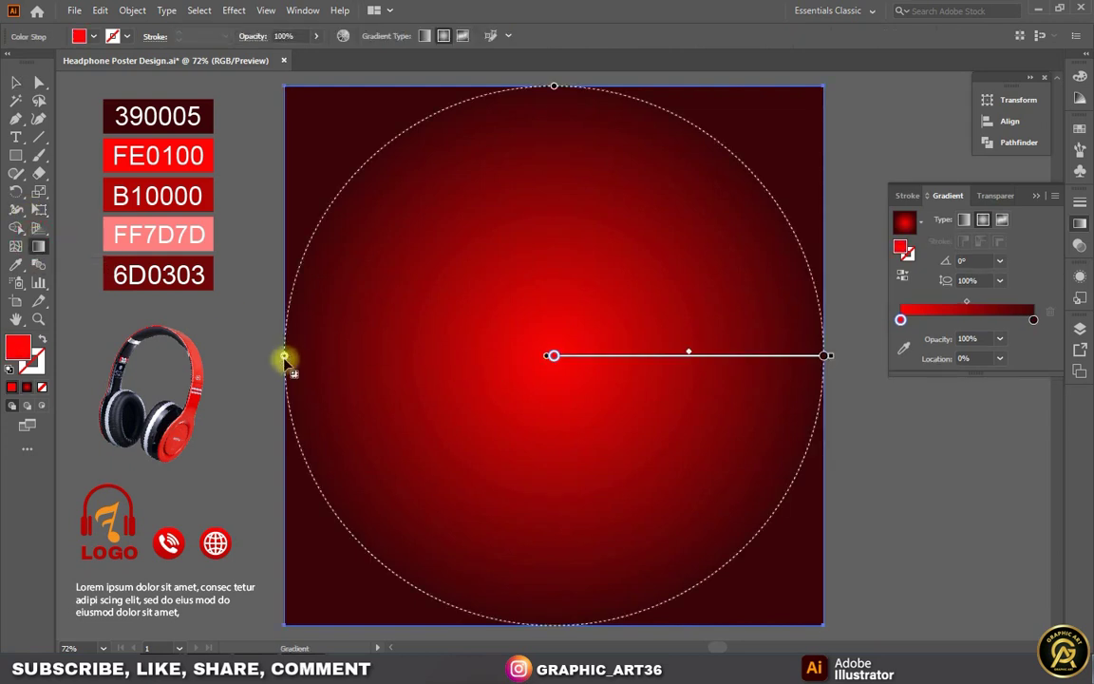
mouse_move(284, 356)
left_mouse_down()
mouse_move(71, 361)
mouse_move(82, 376)
left_mouse_up()
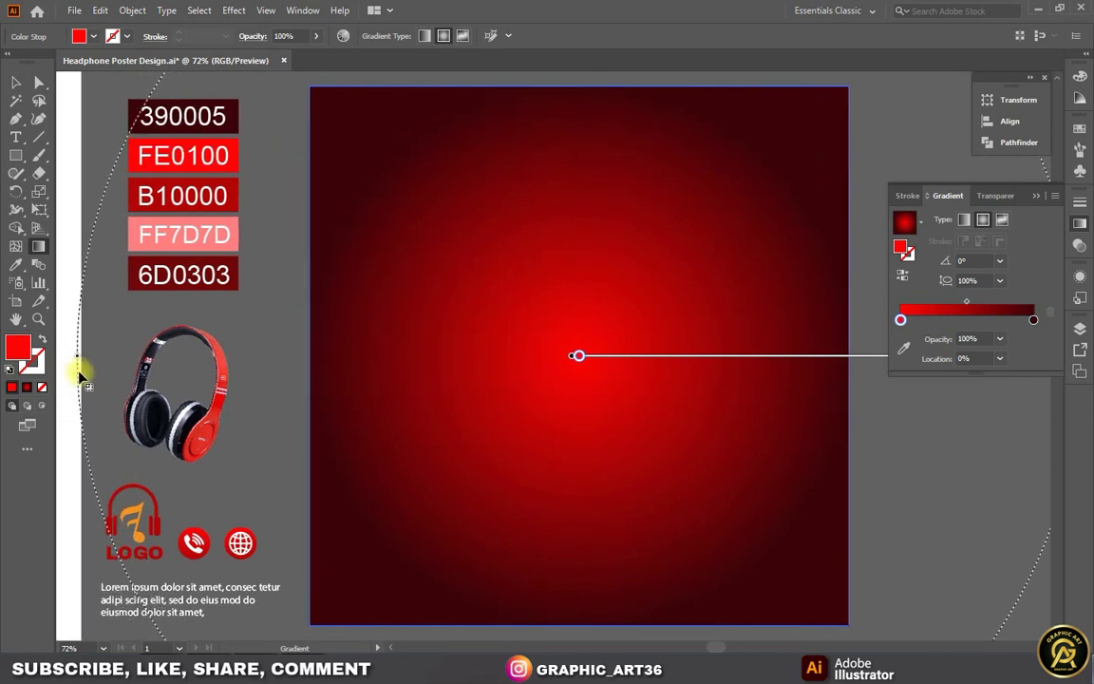
left_click_drag(84, 380, 83, 378)
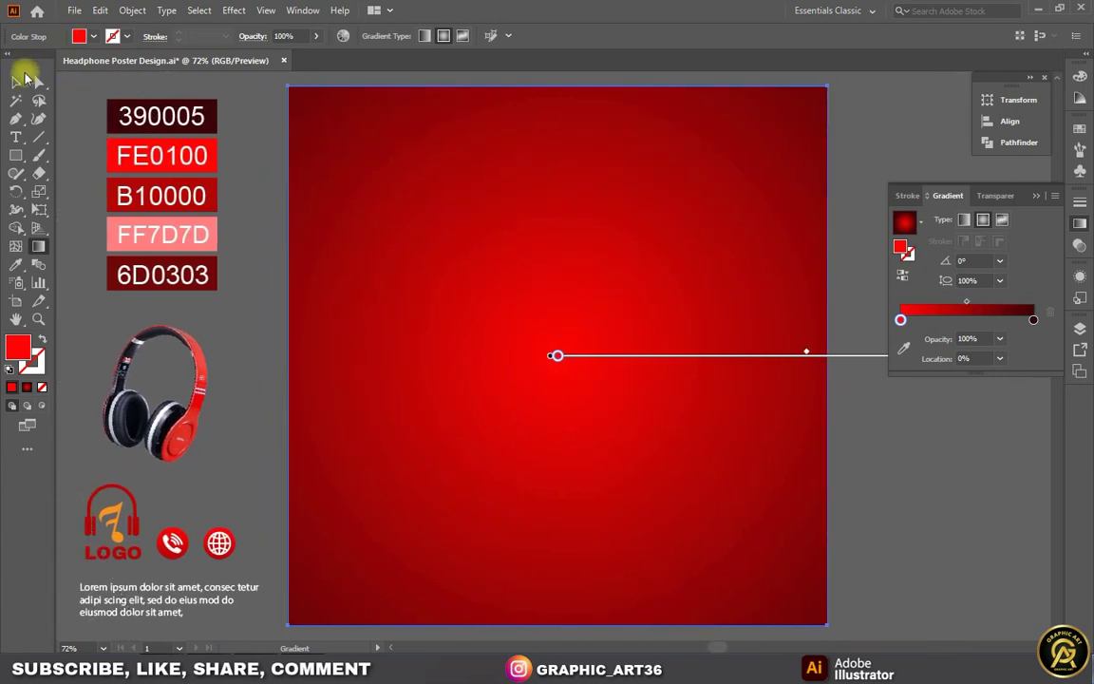
left_click(16, 83)
left_click(858, 471)
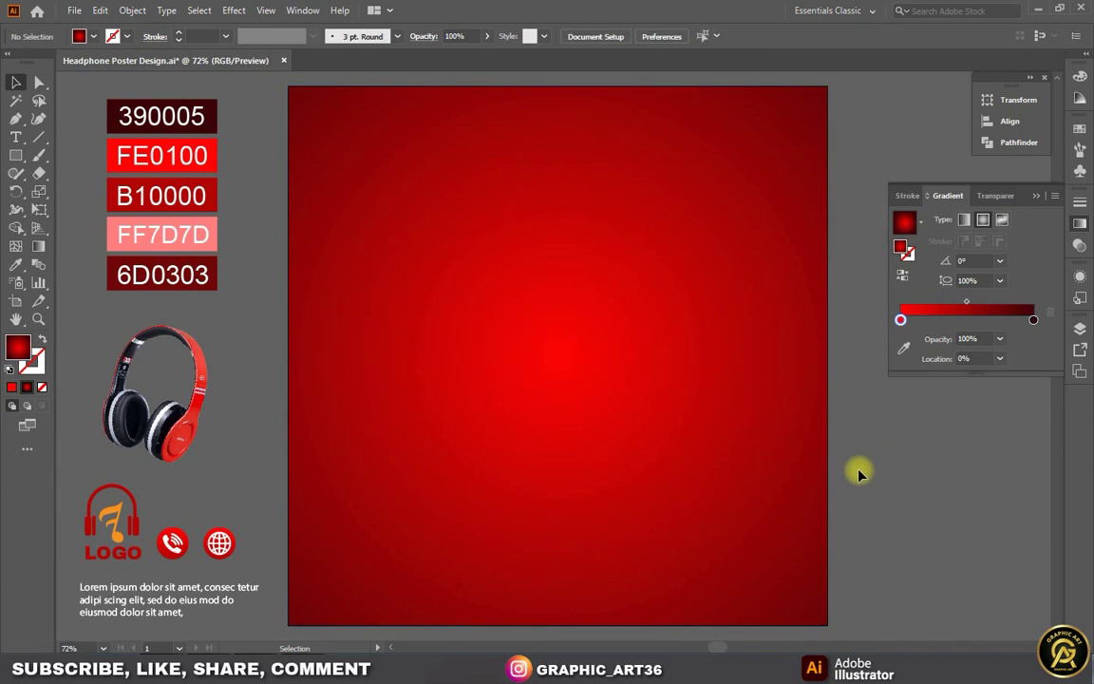
- Create a white-filled 415×1300 px rectangle
left_click(19, 155)
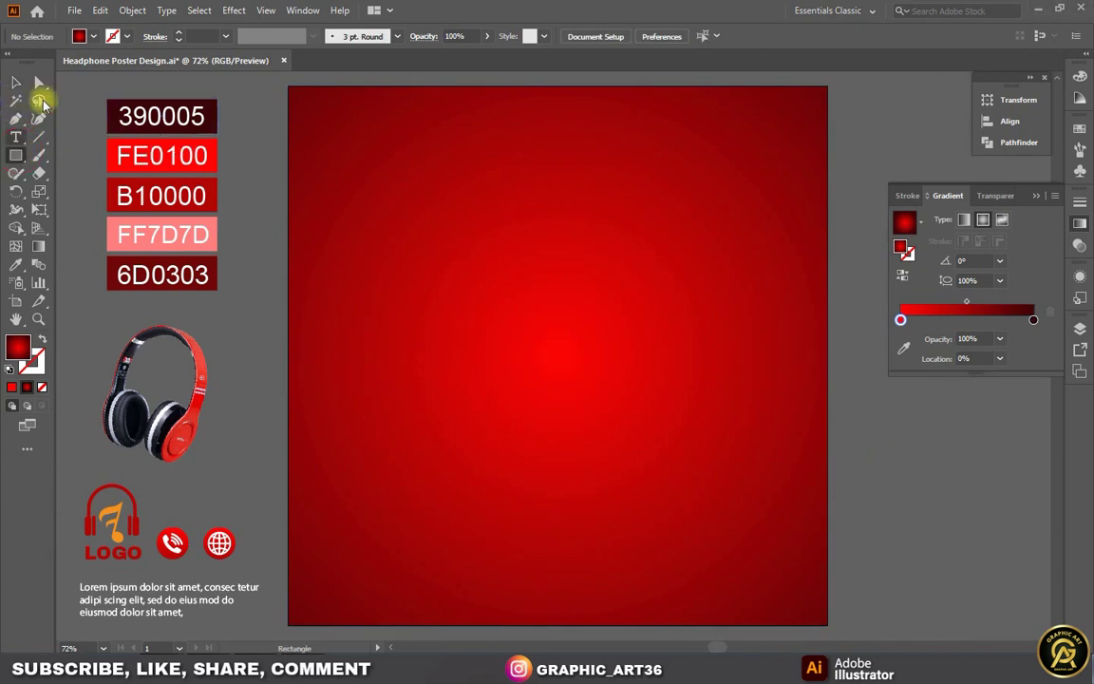
left_click(80, 36)
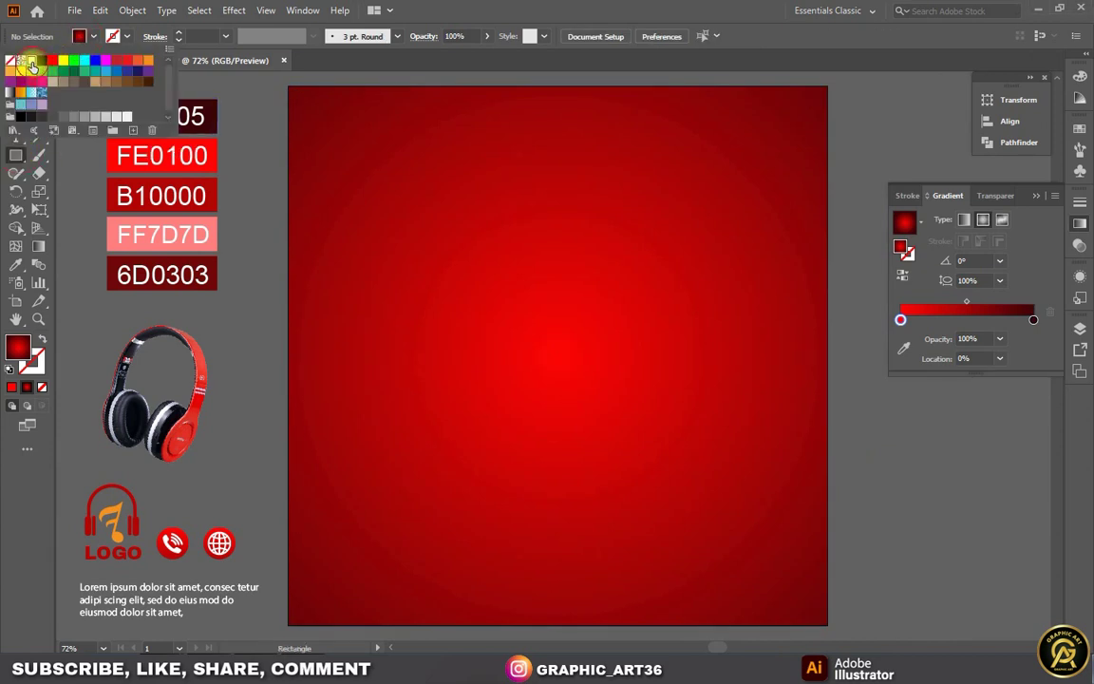
left_click(31, 63)
left_click(508, 288)
left_click(516, 305)
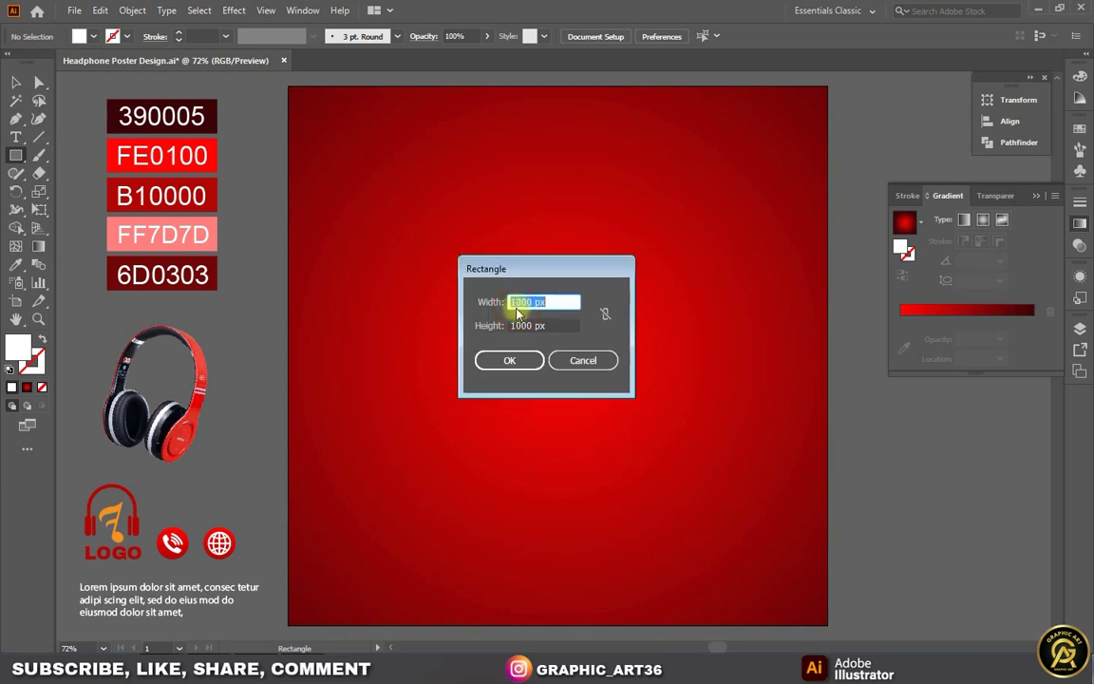
type("41")
key("Tab")
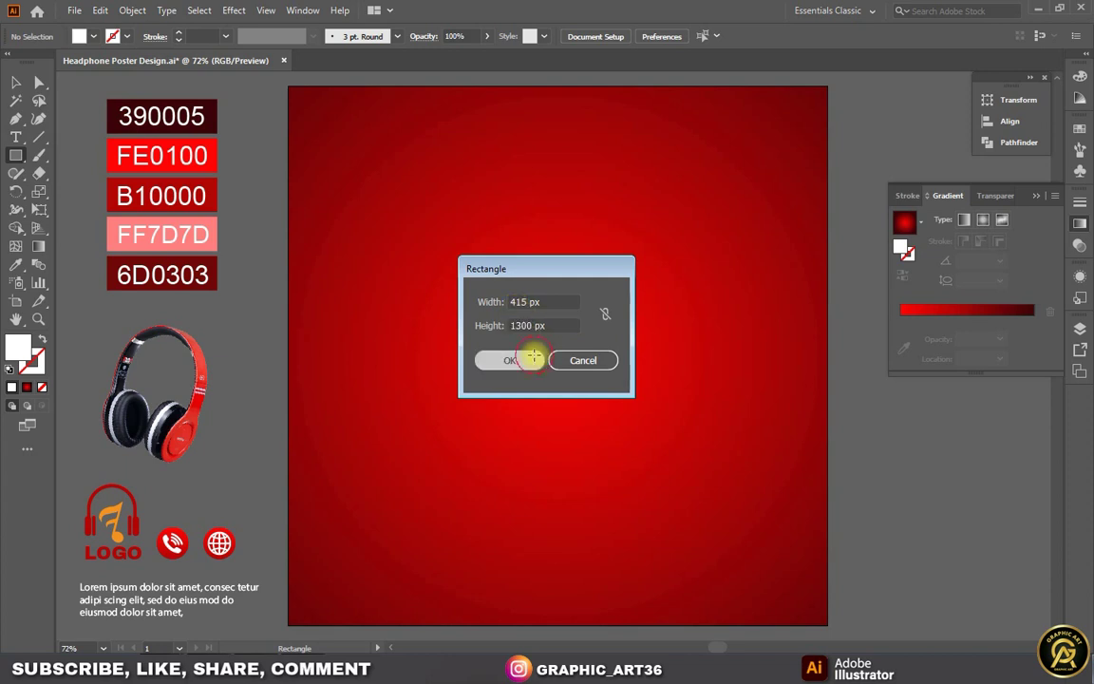
left_click(511, 360)
- Rotate the white bar diagonally and position it toward the poster's right side
left_click(15, 83)
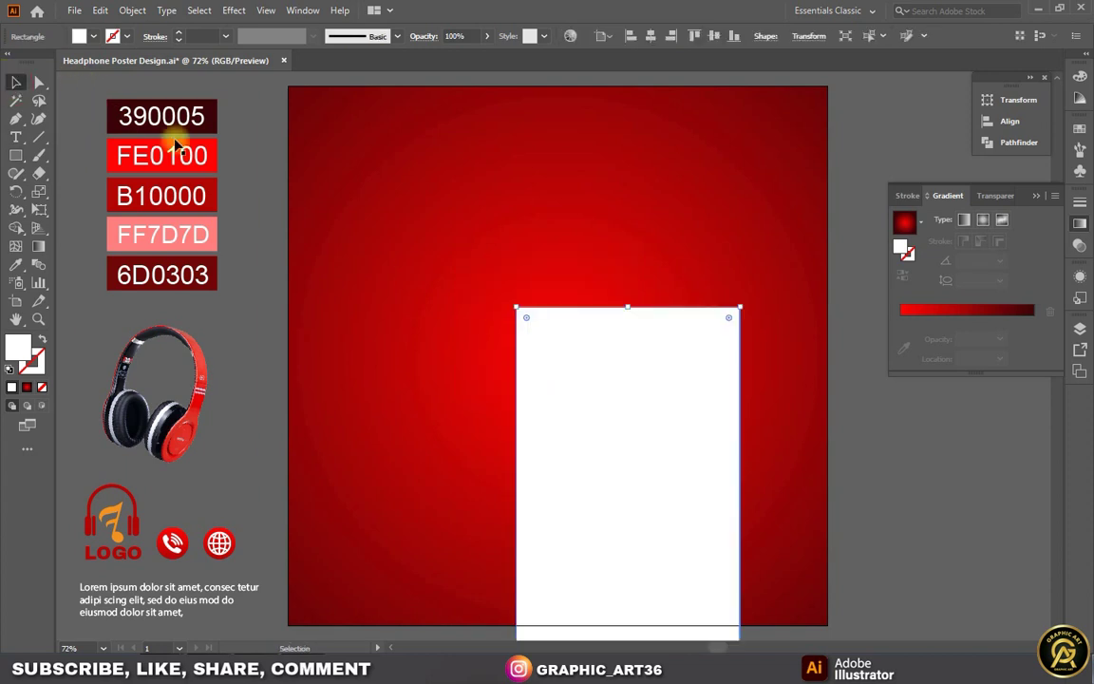
left_click_drag(643, 477, 574, 288)
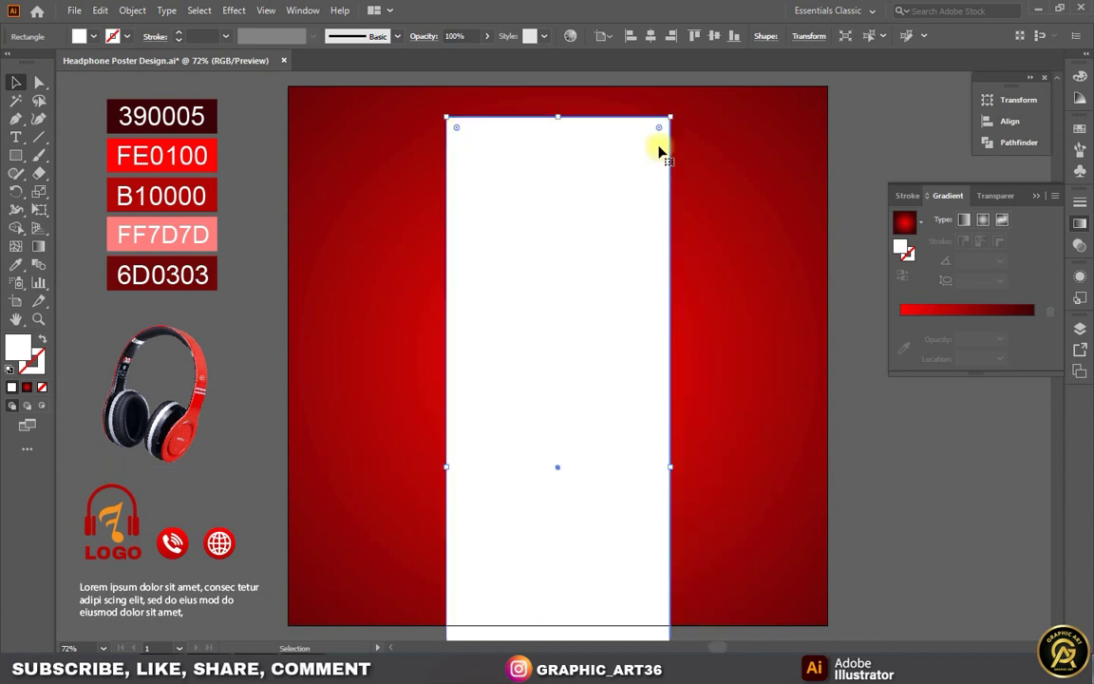
left_click_drag(674, 112, 777, 221)
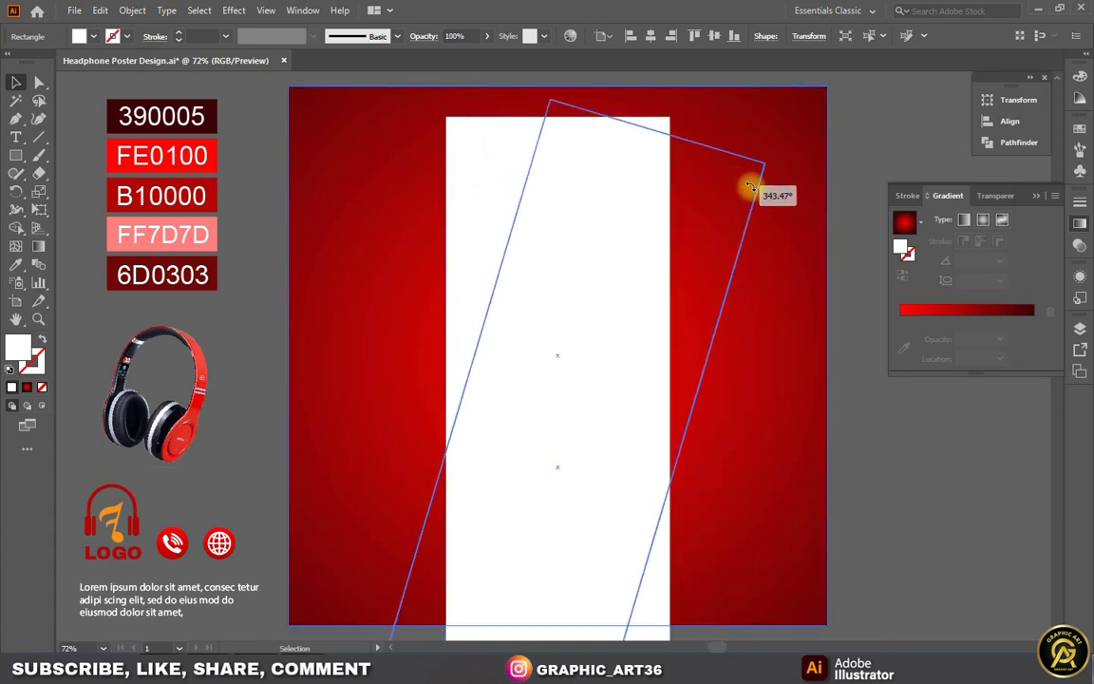
left_click_drag(777, 222, 788, 236)
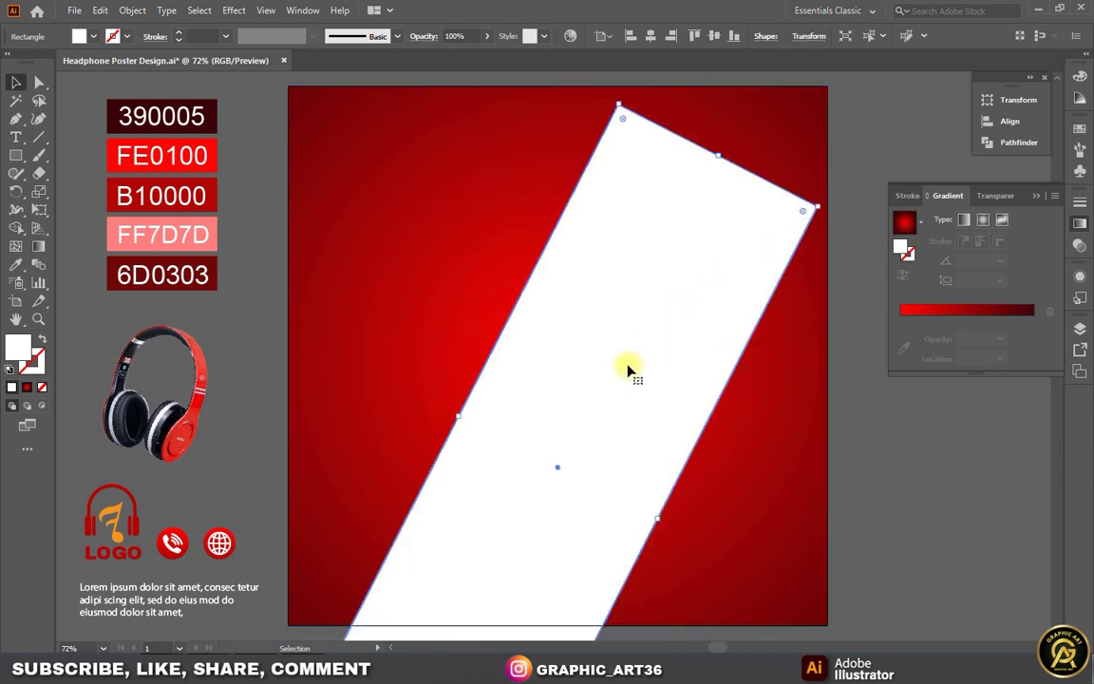
left_click_drag(617, 377, 722, 299)
left_click_drag(683, 348, 714, 364)
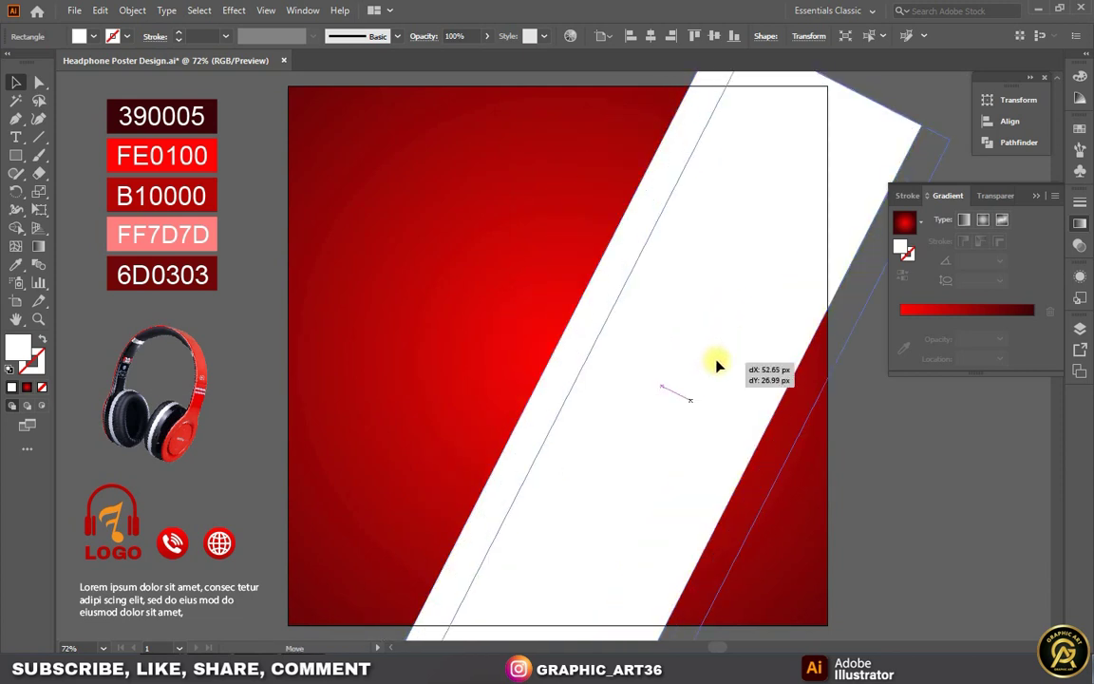
left_click_drag(714, 364, 701, 360)
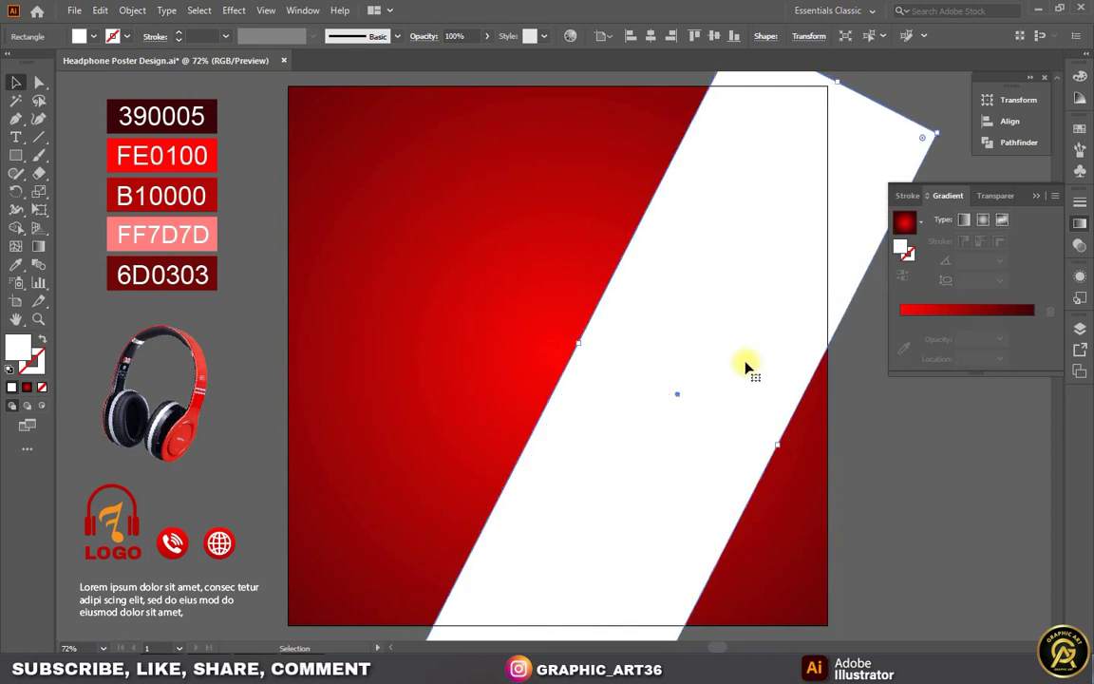
left_click(875, 432)
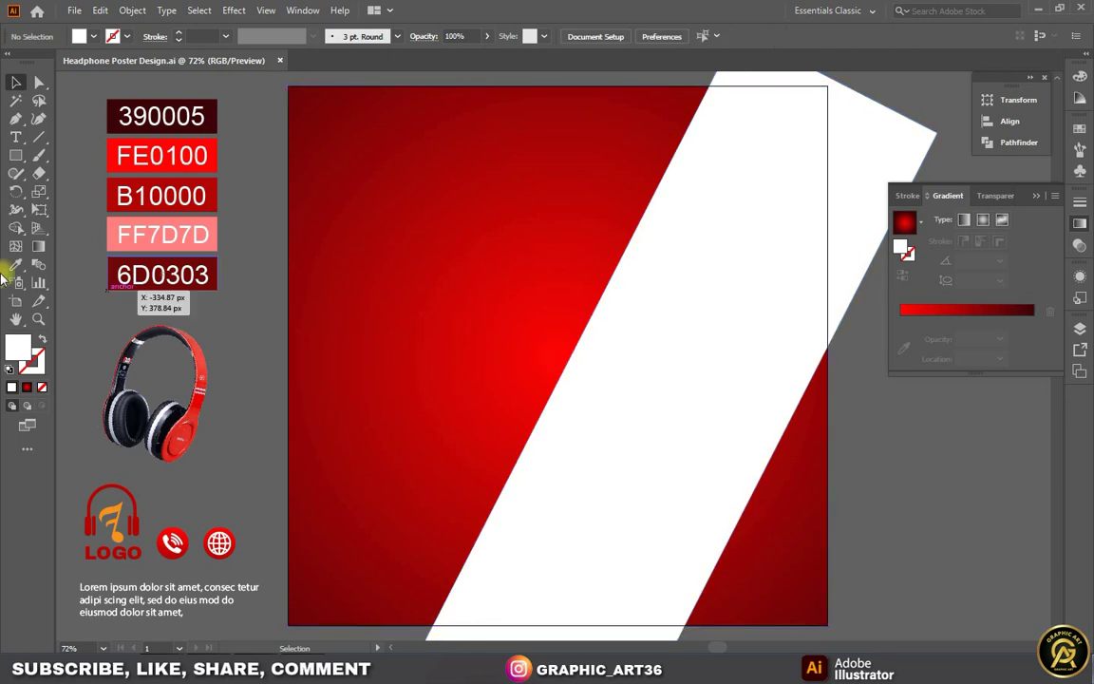
- Draw a 6D0303 dark red strip along the bottom, about 999×72 px
left_click(15, 156)
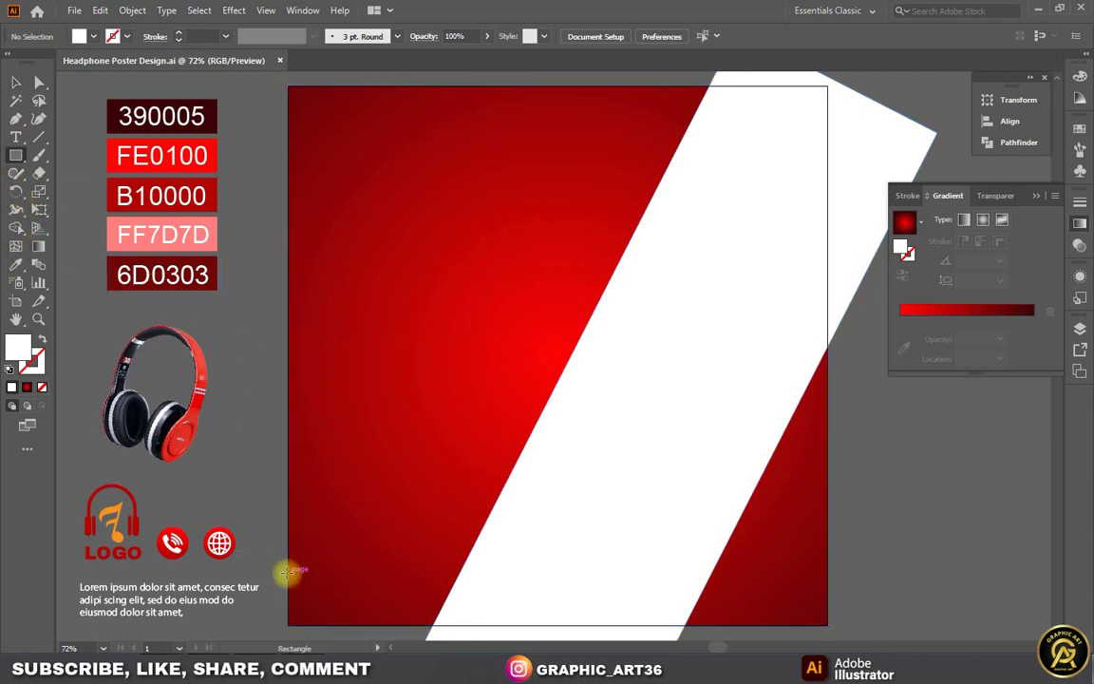
mouse_move(288, 574)
left_mouse_down()
mouse_move(608, 605)
mouse_move(708, 599)
mouse_move(827, 617)
left_mouse_up()
left_click(17, 264)
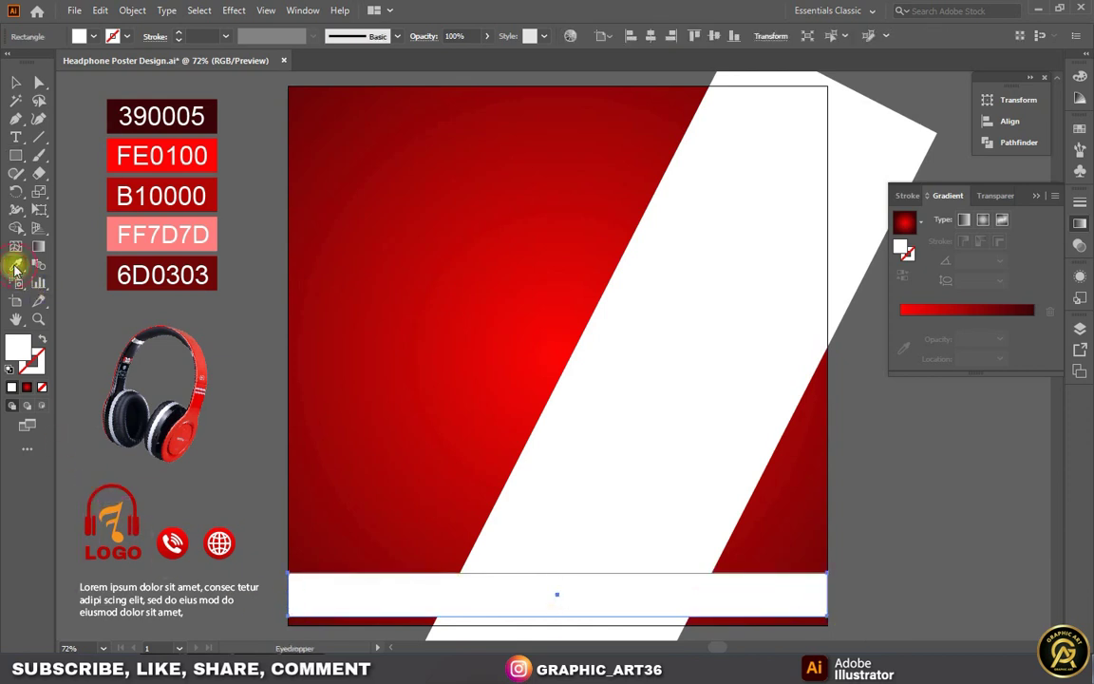
left_click(111, 261)
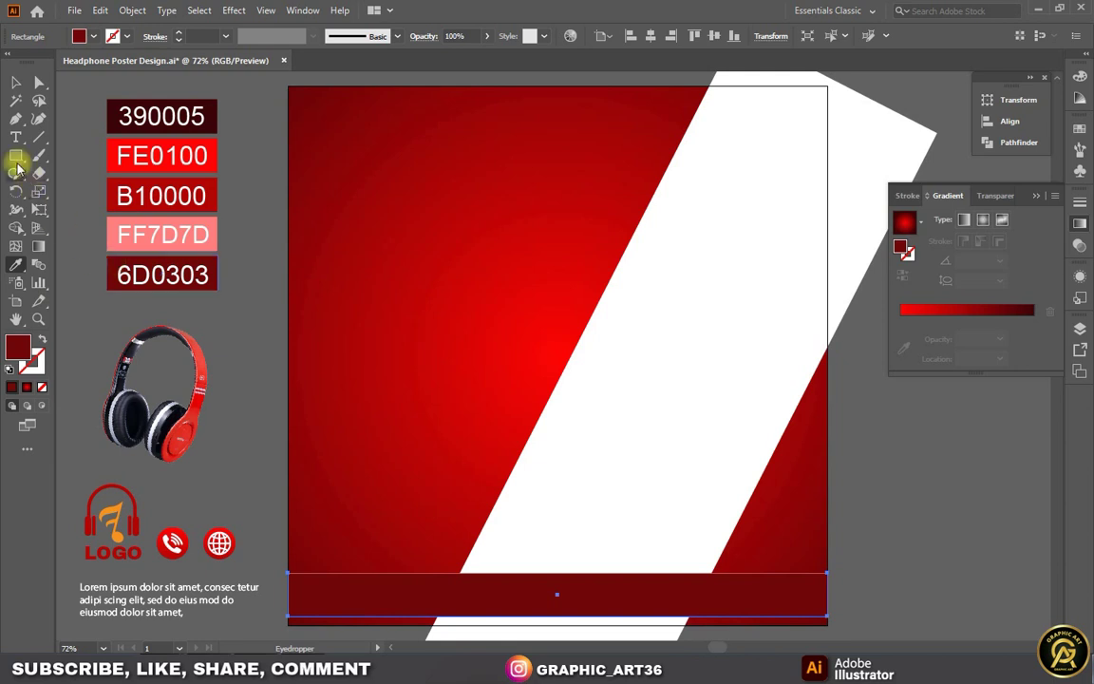
left_click(15, 82)
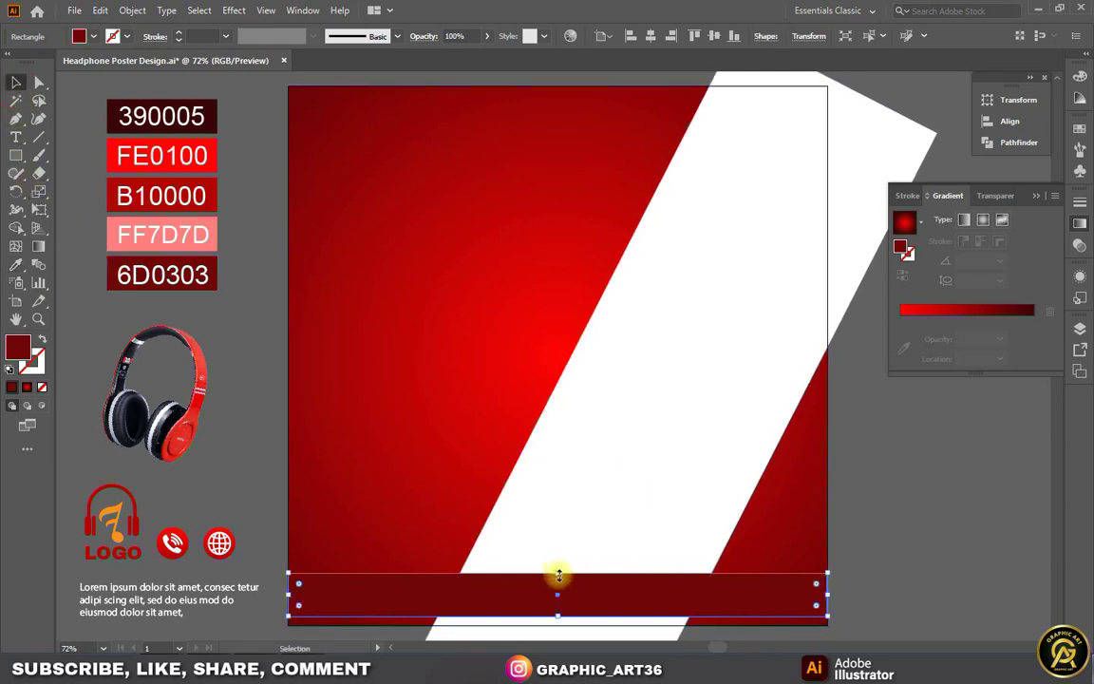
left_click_drag(560, 574, 559, 578)
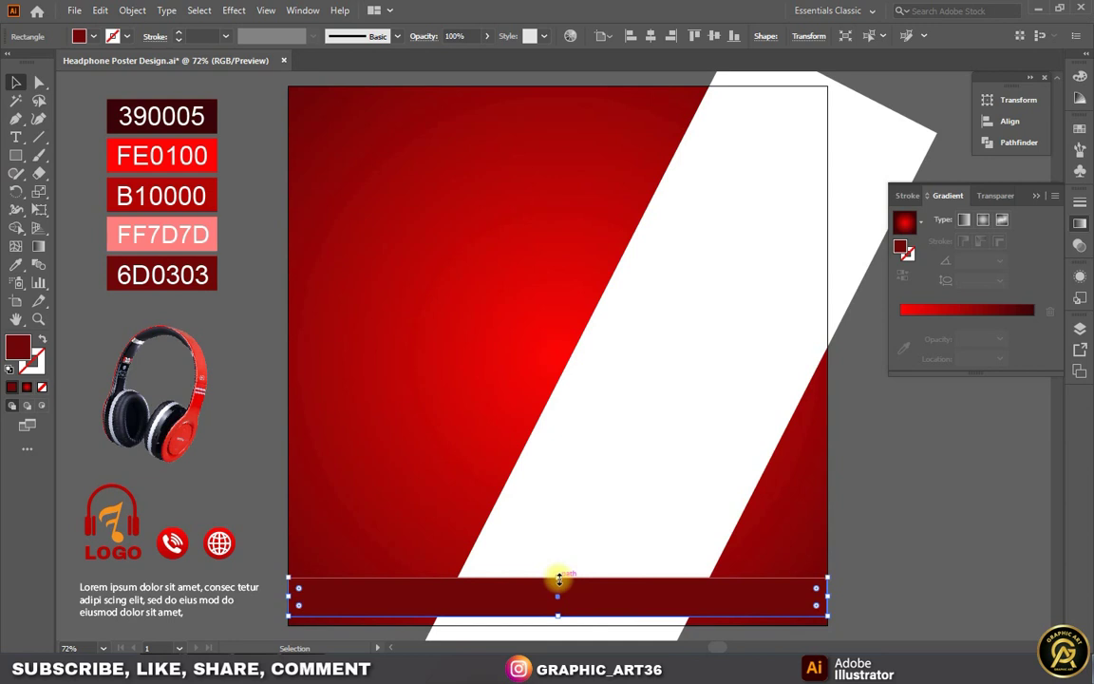
left_click(864, 573)
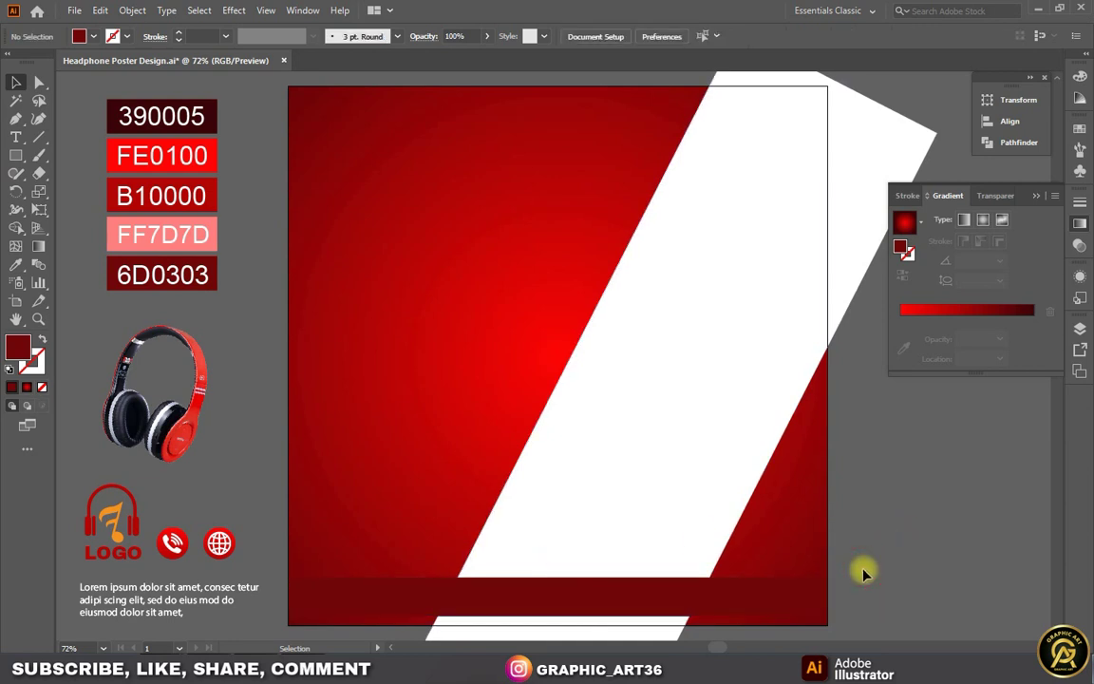
- Bring the headphones image to the front and move it onto the white band
left_click(183, 432)
right_click(180, 433)
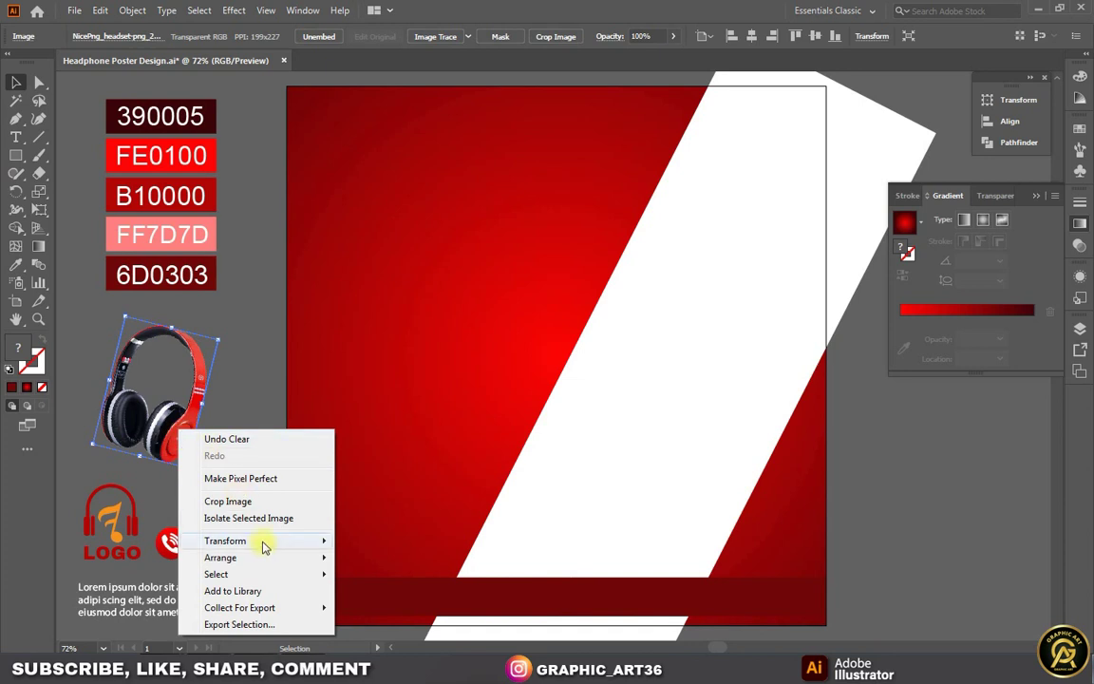
mouse_move(221, 557)
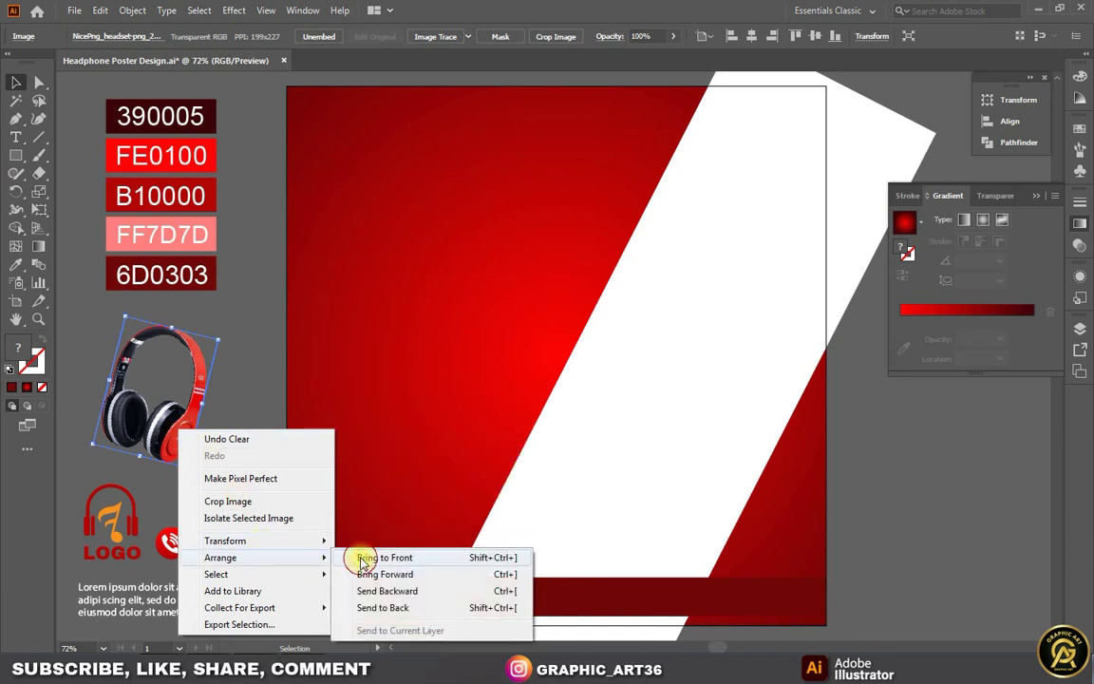
left_click(362, 563)
left_click_drag(173, 429, 603, 440)
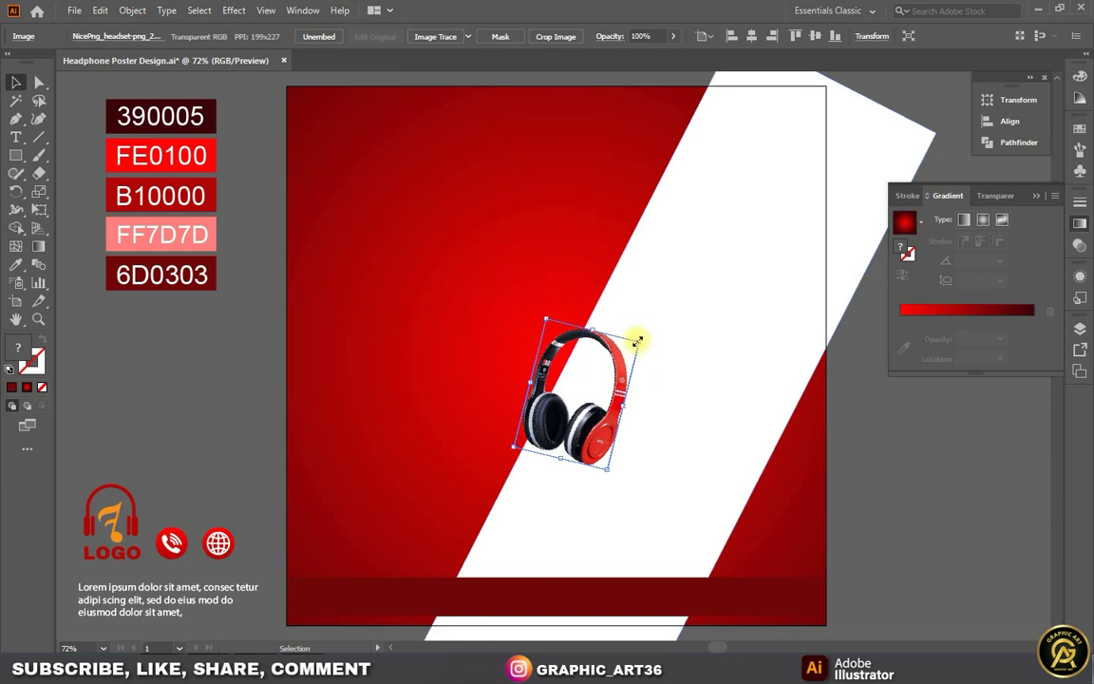
- Enlarge the headphones and nudge them into place over the diagonal bar
mouse_move(639, 339)
left_mouse_down()
mouse_move(744, 240)
mouse_move(738, 260)
left_mouse_up()
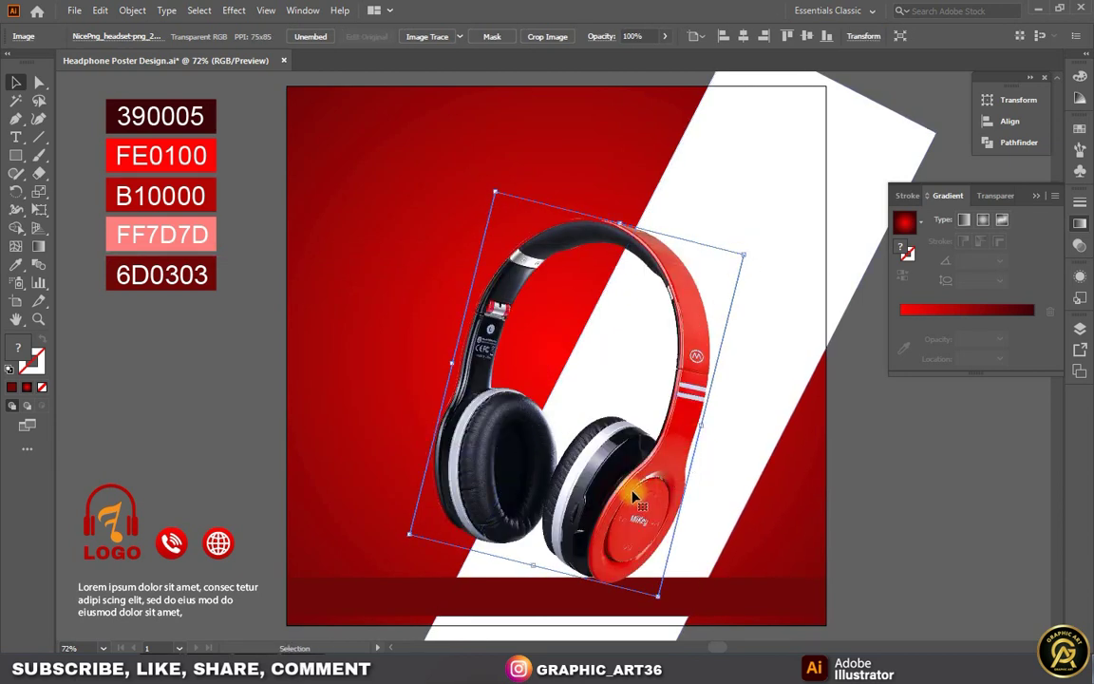
mouse_move(640, 487)
left_mouse_down()
mouse_move(670, 434)
mouse_move(680, 451)
left_mouse_up()
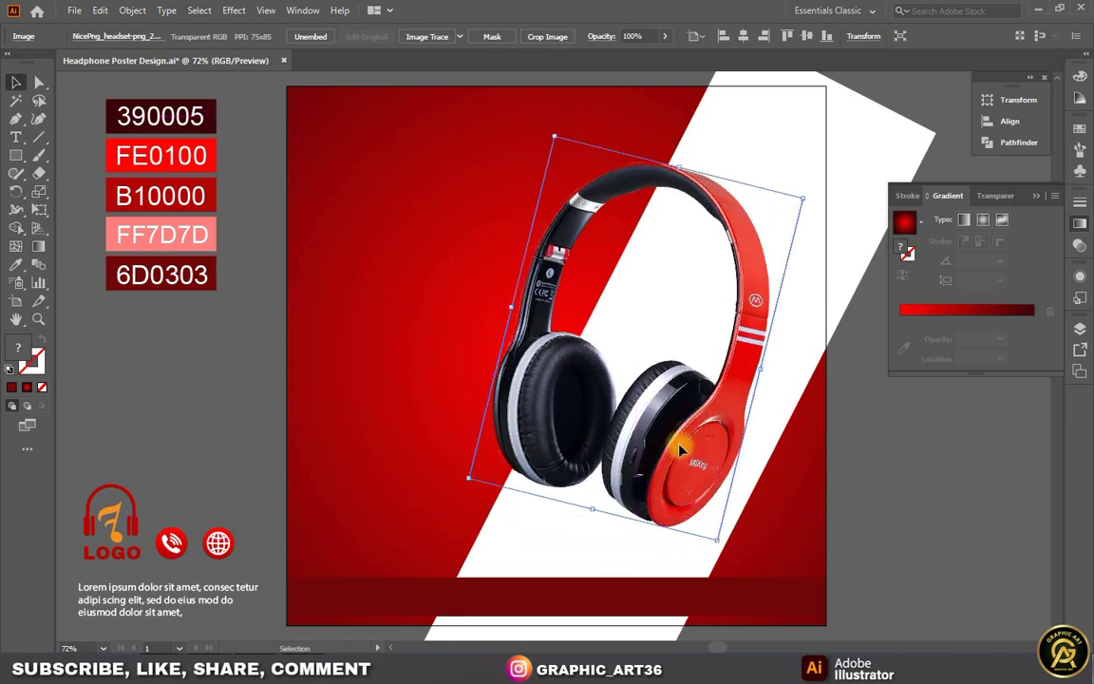
key("Left")
key("Left")
key("Left")
key("Left")
key("Left")
key("Left")
key("Left")
key("Left")
key("Left")
key("Left")
key("Left")
key("Left")
key("Left")
key("Left")
key("Left")
key("Left")
key("Left")
key("Up")
key("Up")
key("Up")
key("Up")
key("Up")
key("Up")
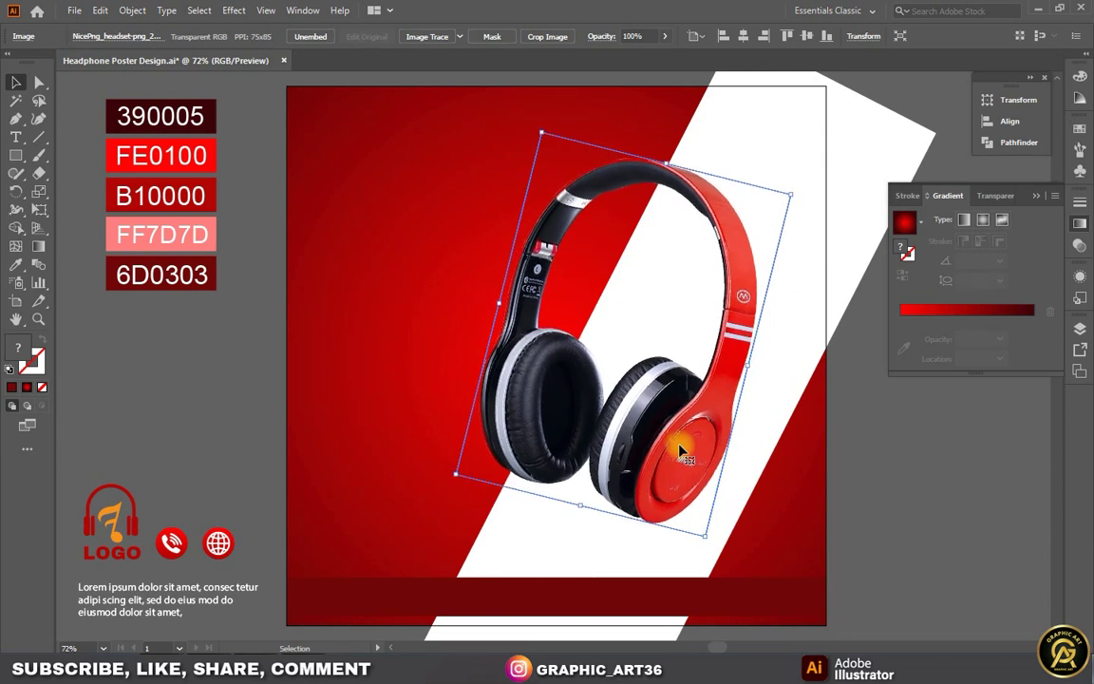
key("Down")
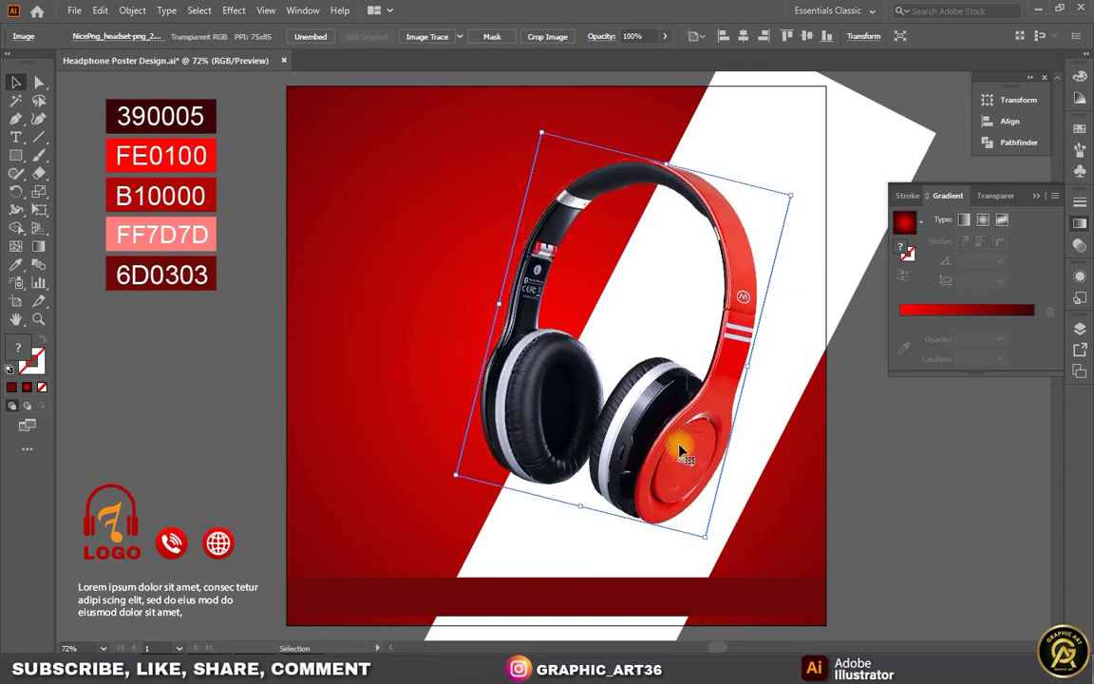
key("Down")
key("Down")
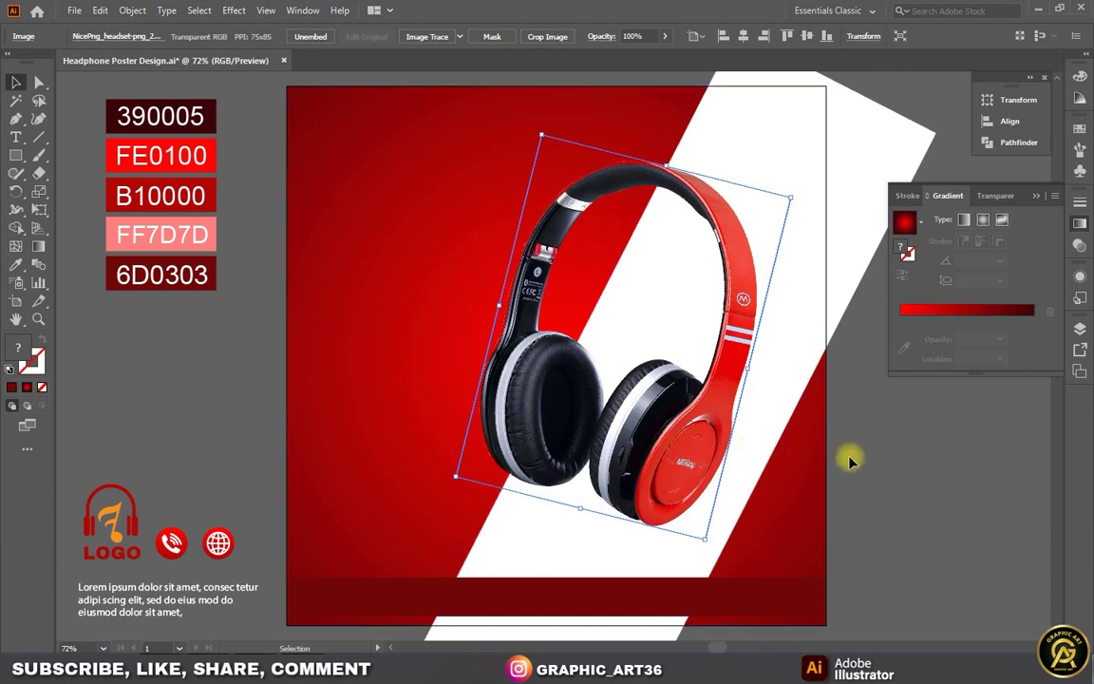
left_click(848, 457)
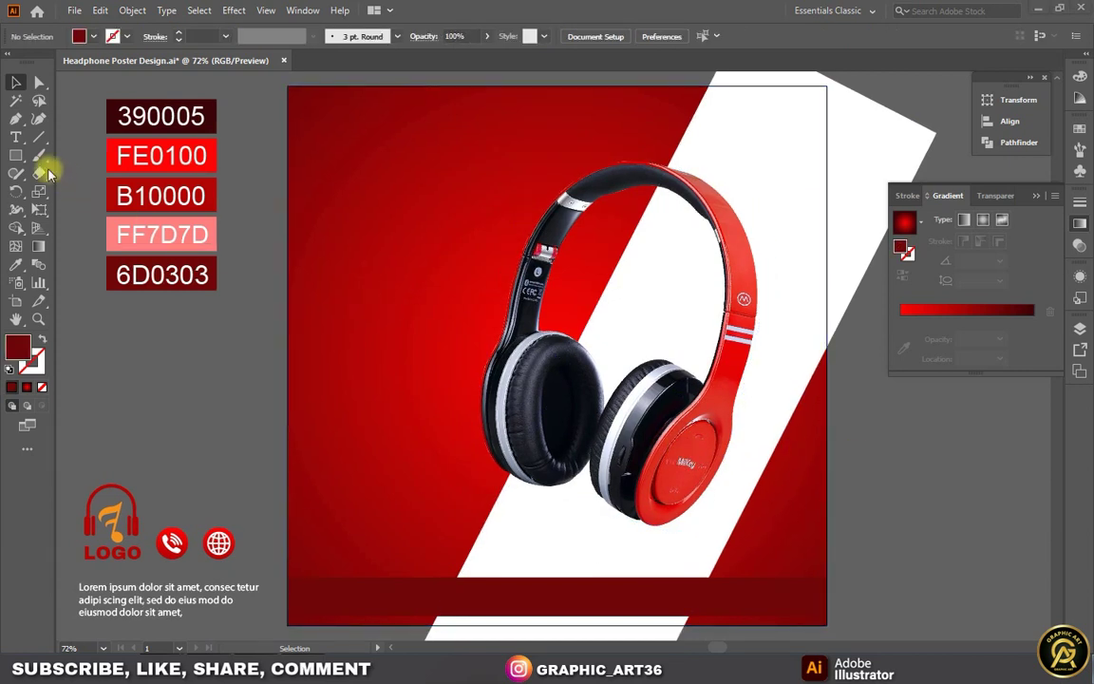
- Draw a white circle beneath the headphones' ear cups
left_click_drag(13, 157, 57, 190)
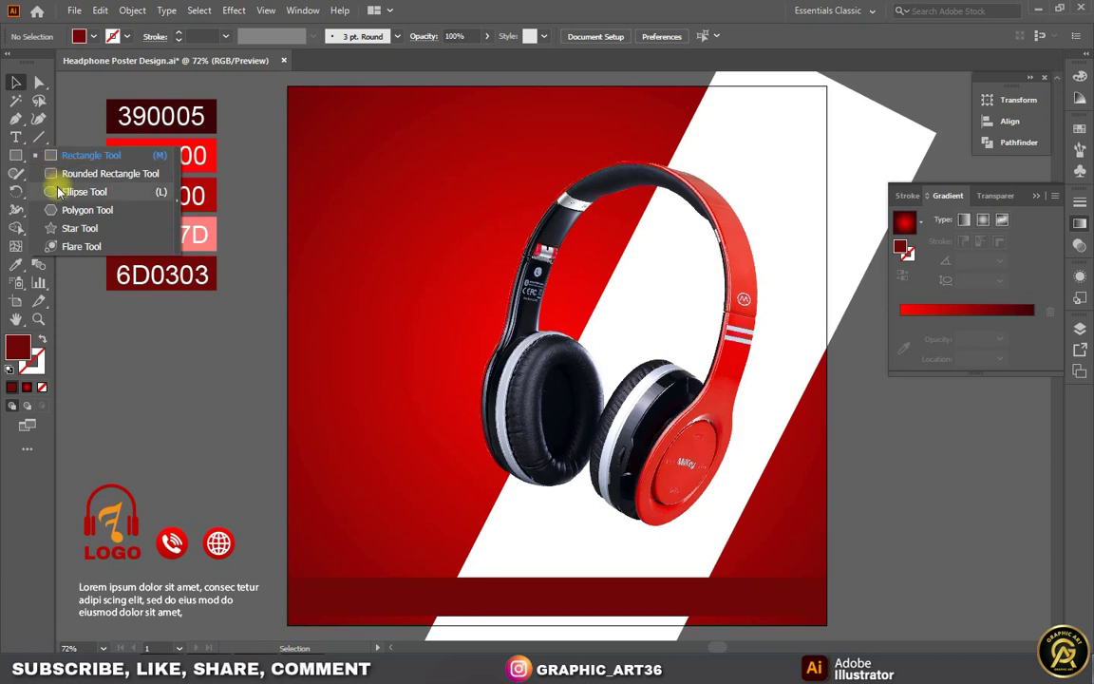
left_click(86, 38)
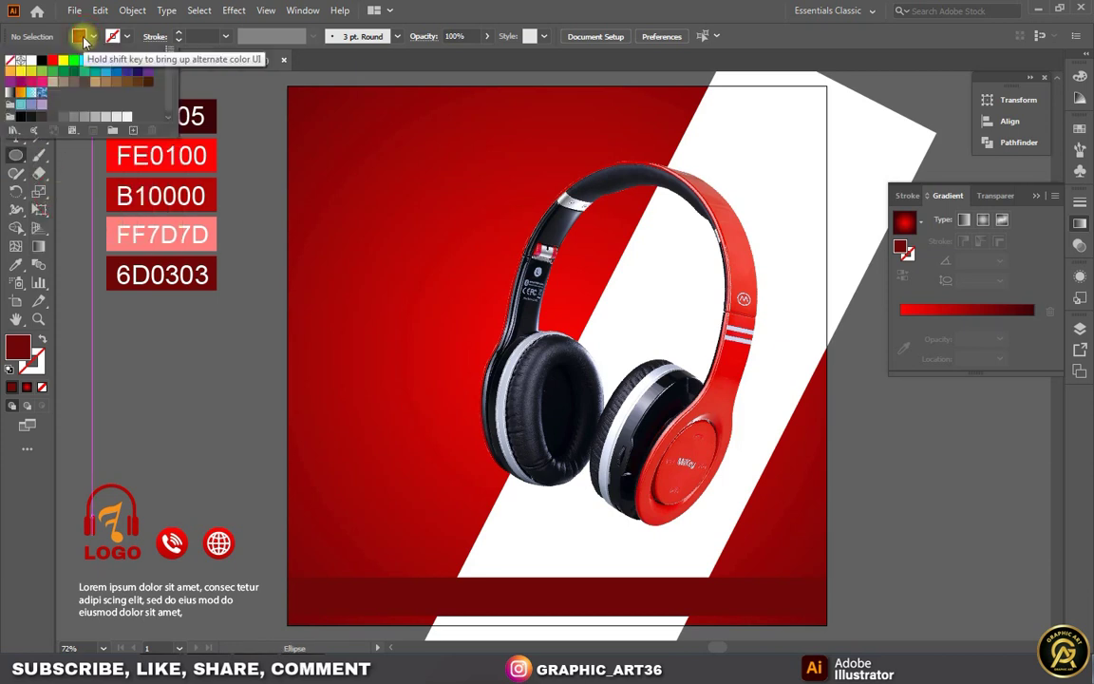
left_click(28, 68)
left_click(26, 63)
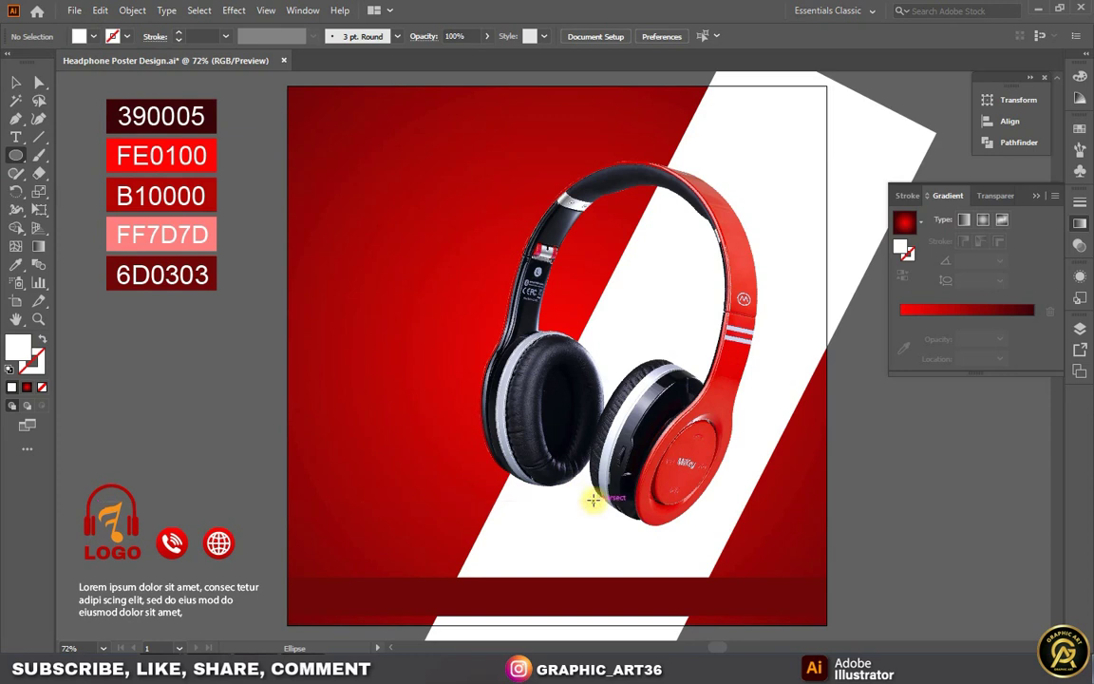
left_click_drag(593, 500, 632, 451)
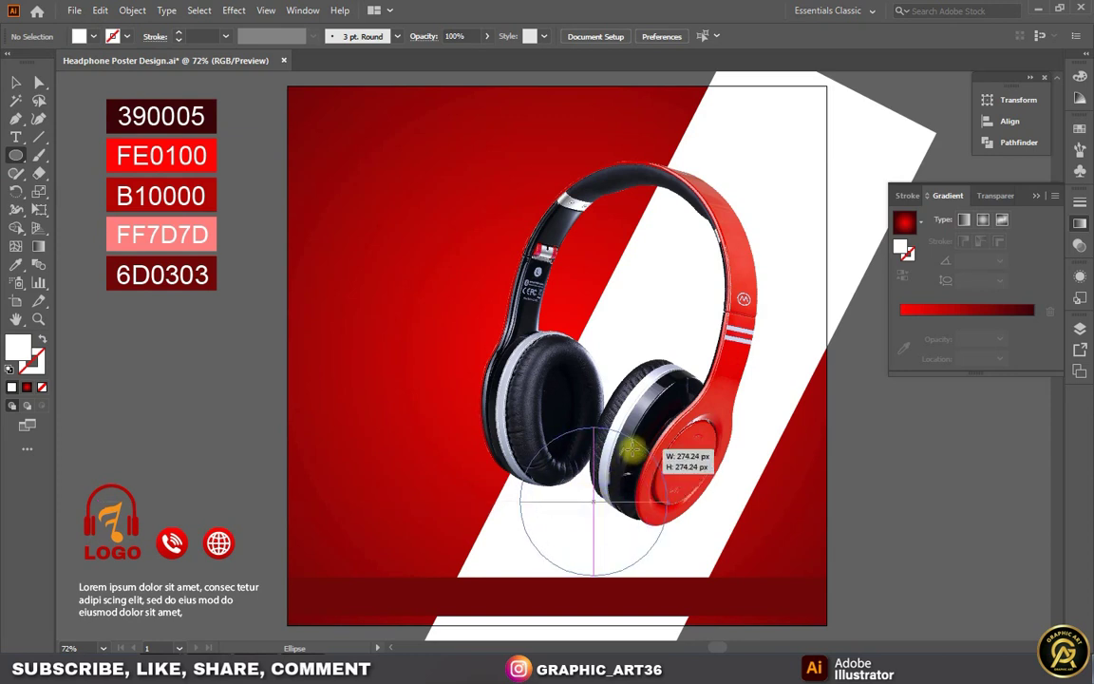
left_click_drag(632, 450, 629, 460)
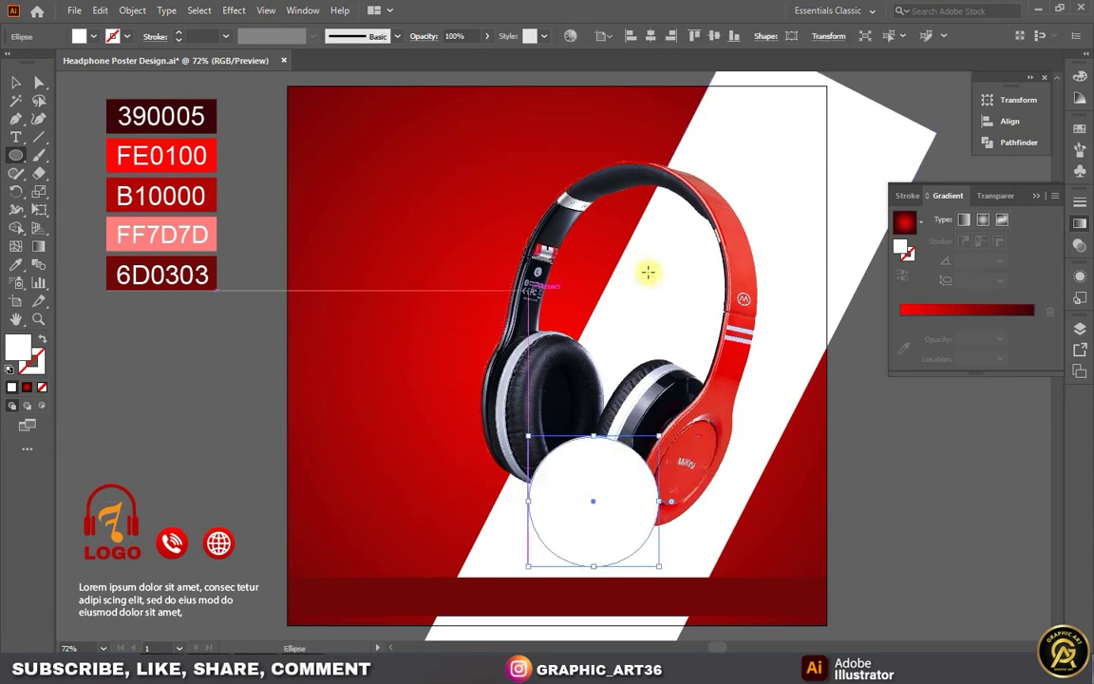
- Fill the circle with a reversed radial gradient whose centre is 6D0303 dark red
left_click(940, 311)
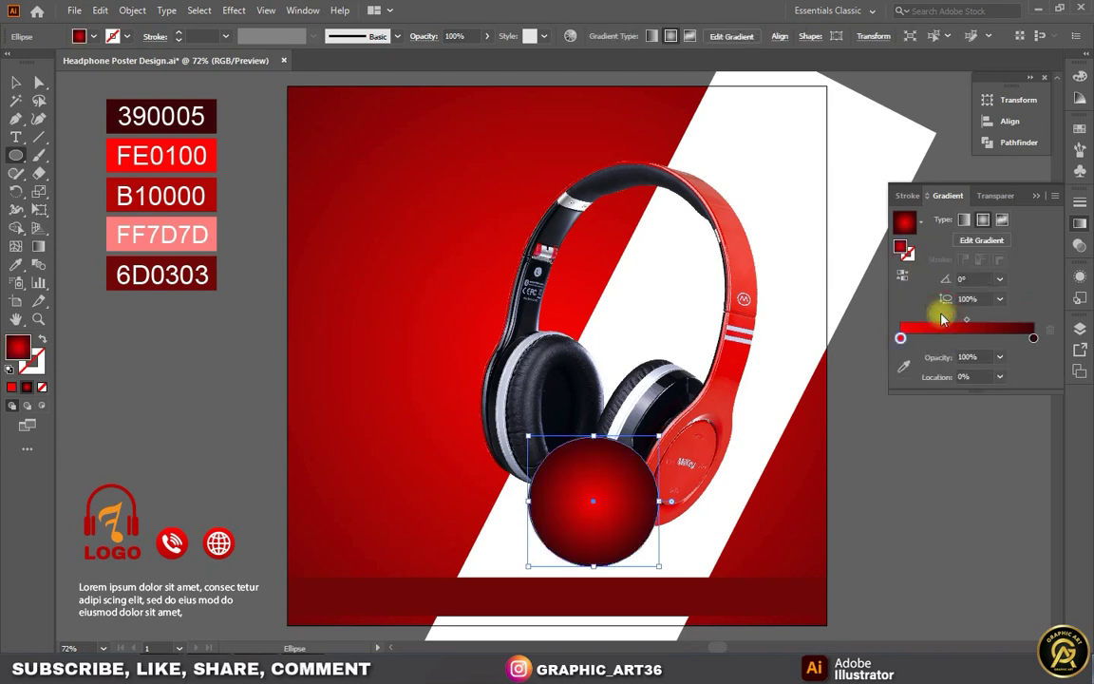
left_click(921, 222)
left_click(843, 247)
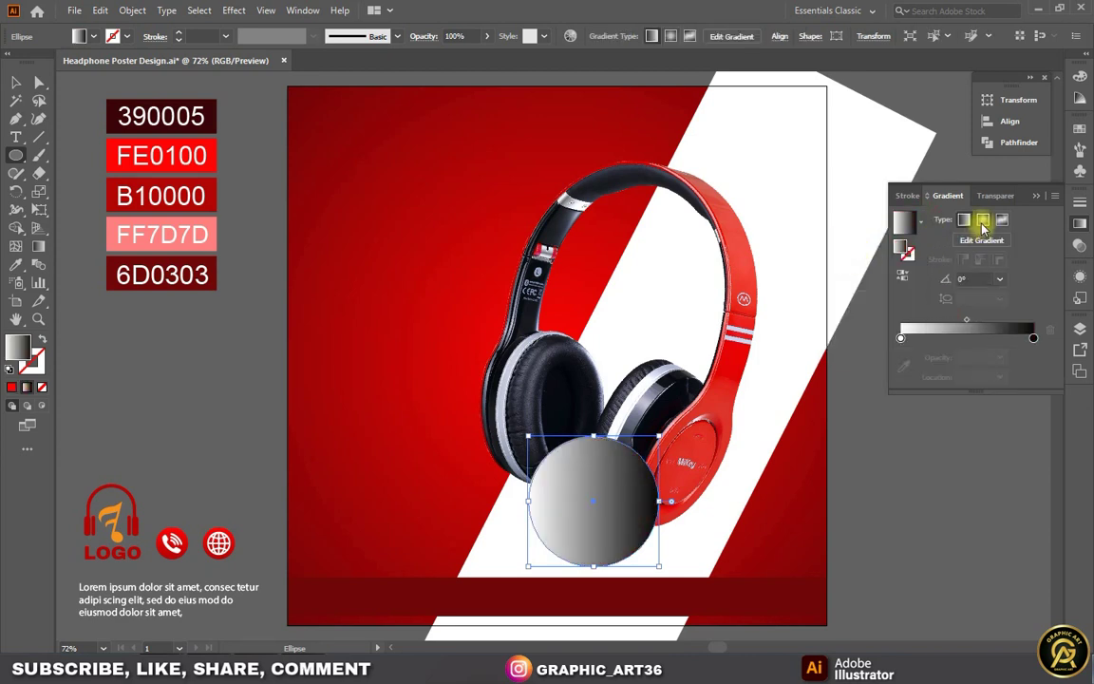
left_click(984, 220)
left_click(904, 274)
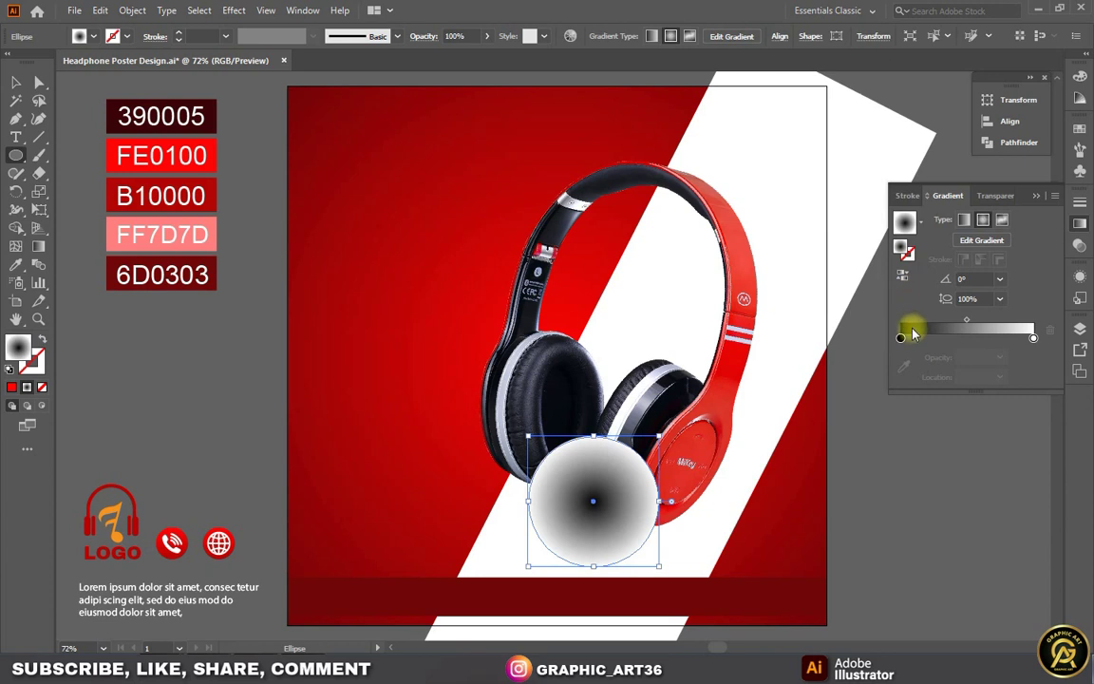
left_click(902, 338)
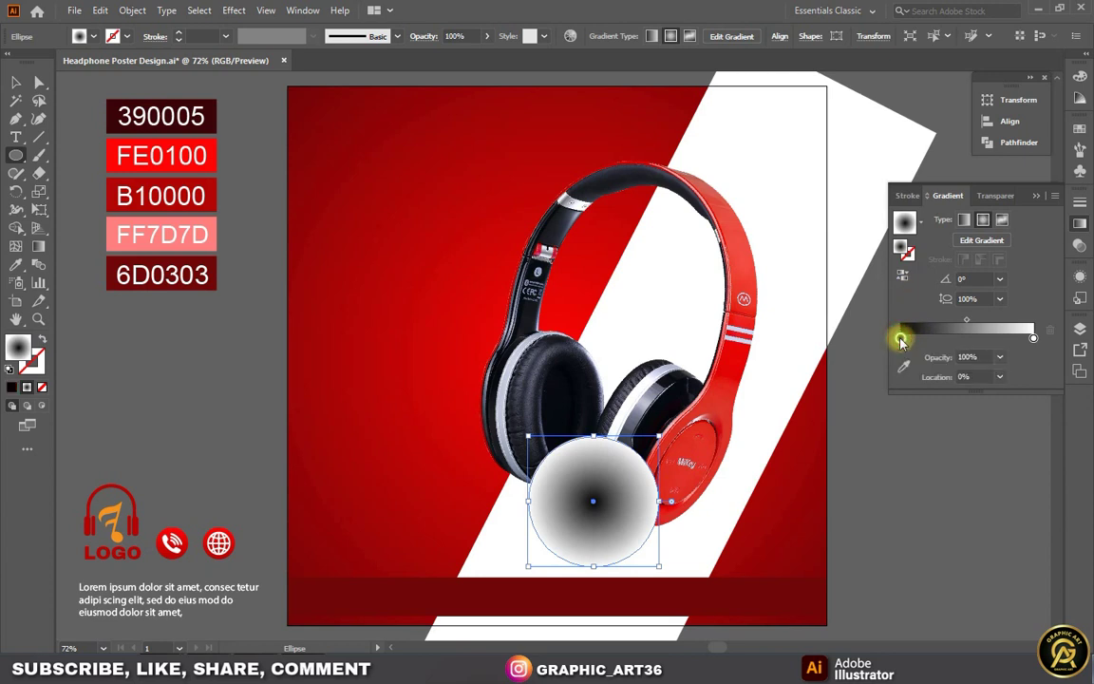
left_click(14, 264)
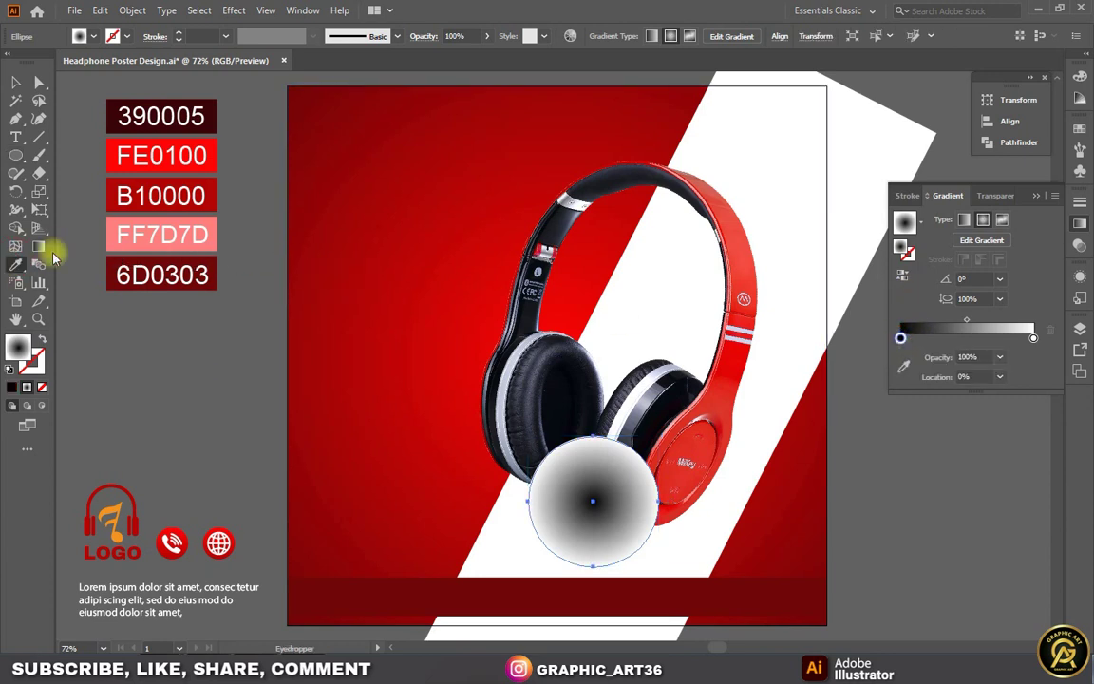
left_click(213, 264)
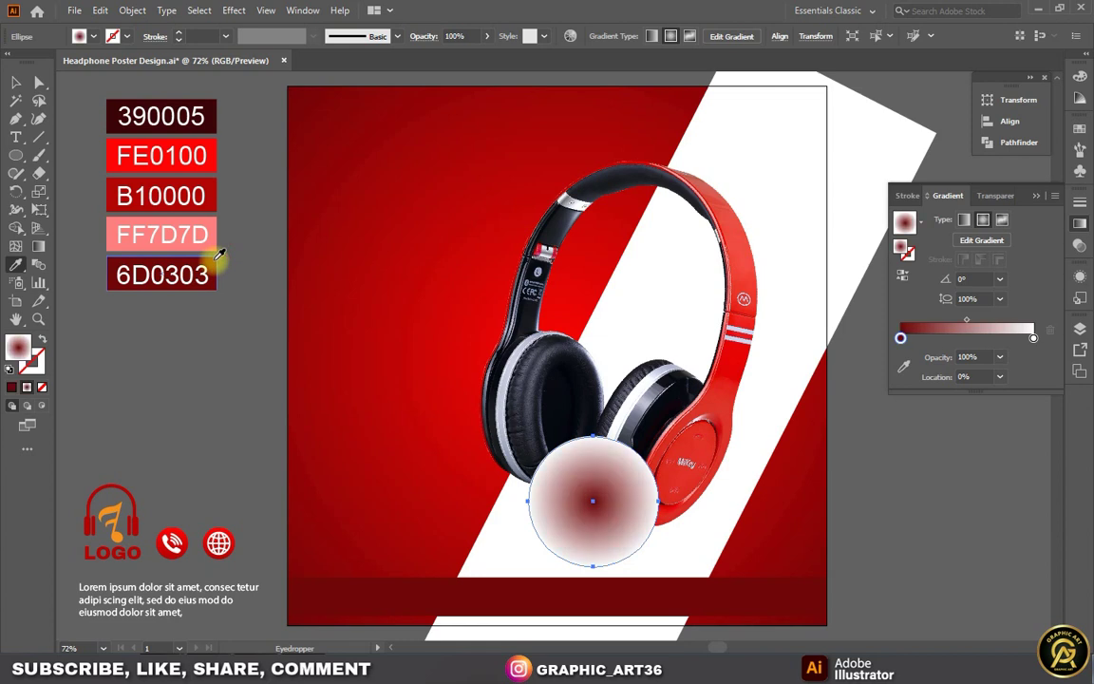
left_click(15, 83)
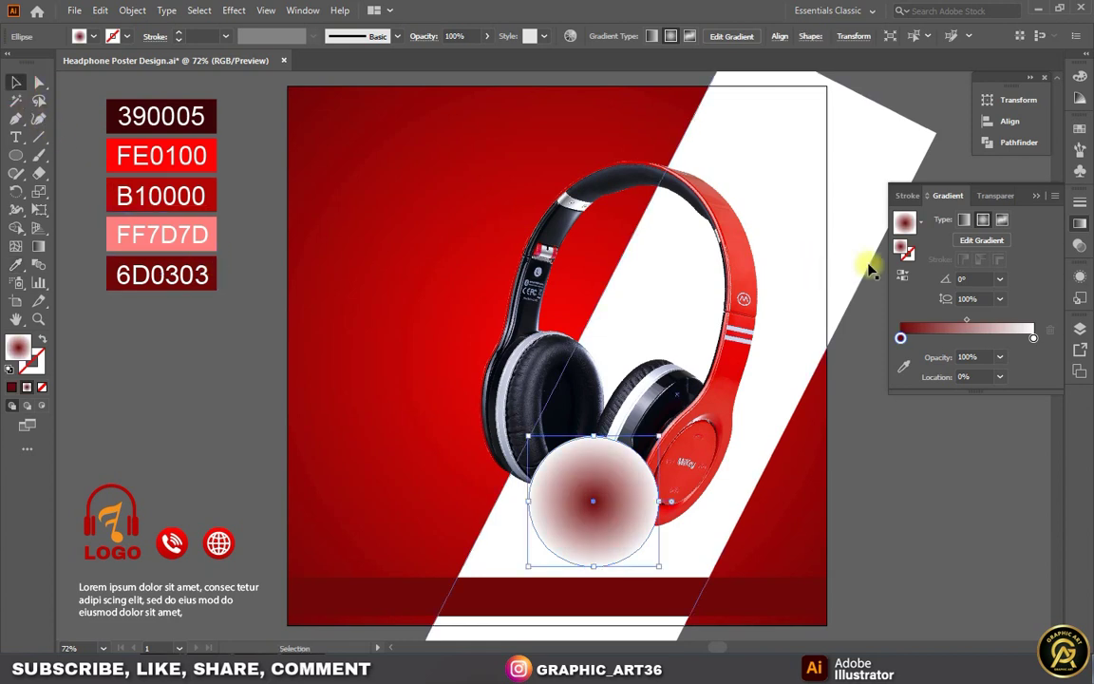
- Set the circle to Multiply blending and squash its gradient into a flat oval
left_click(988, 196)
left_click(930, 220)
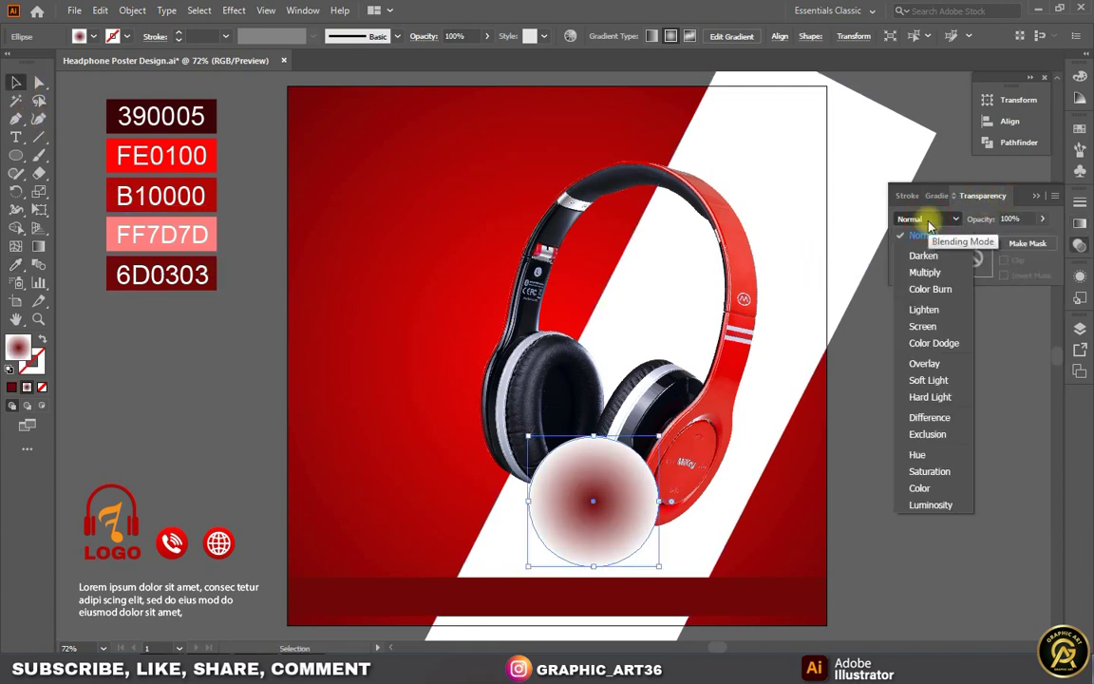
left_click(929, 270)
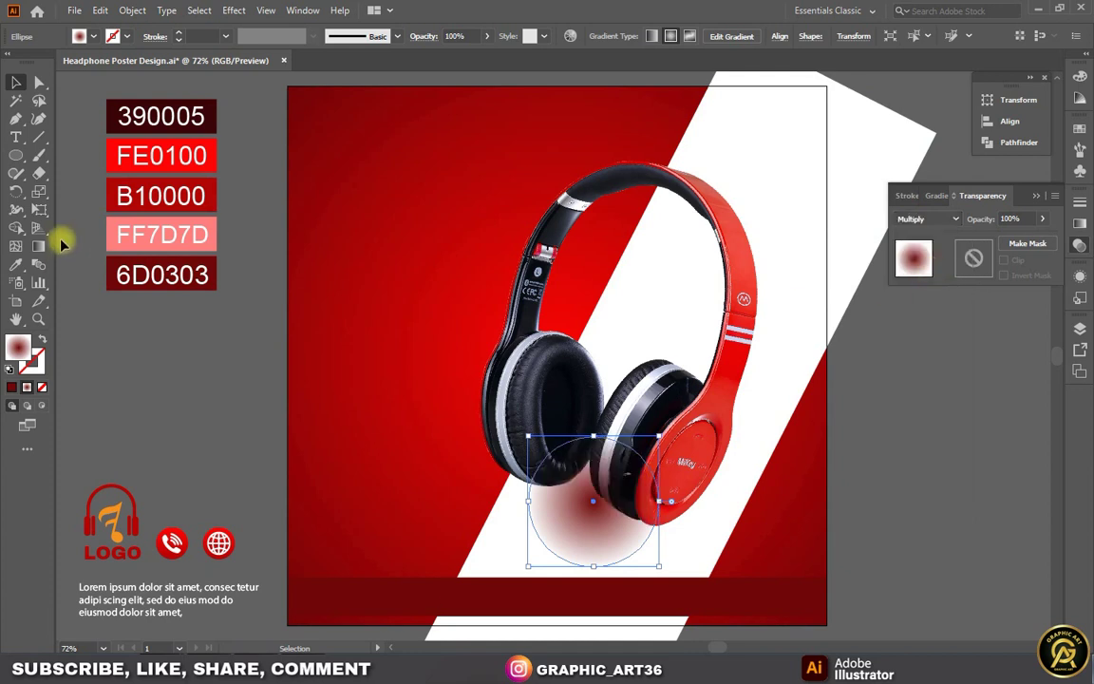
left_click(39, 247)
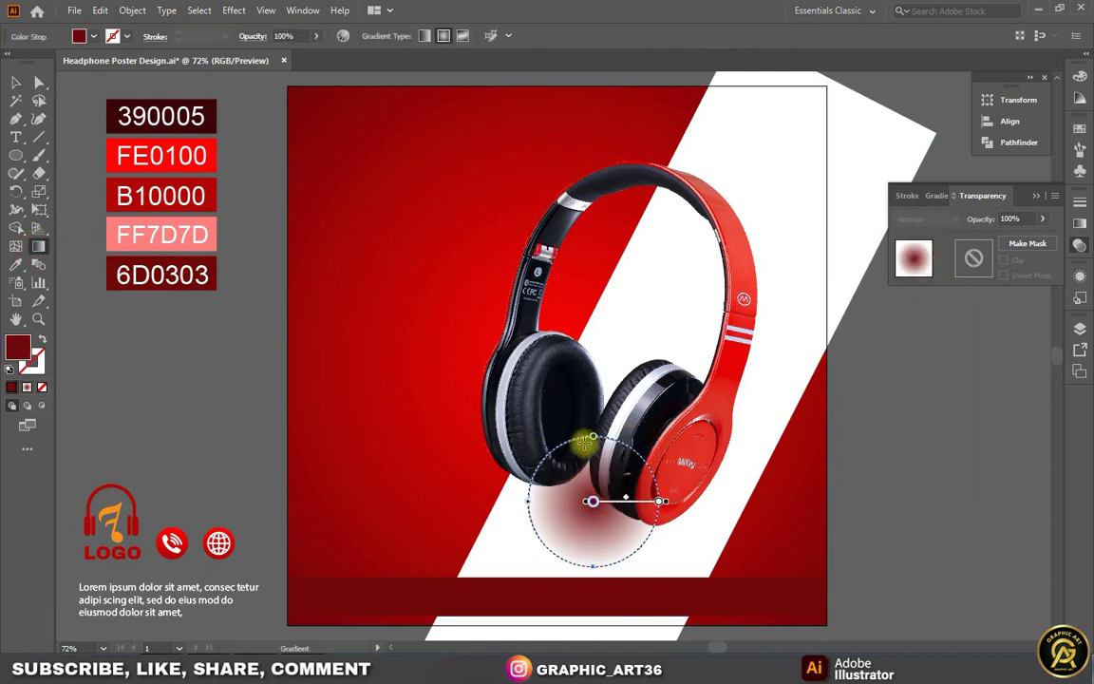
left_click_drag(593, 439, 596, 467)
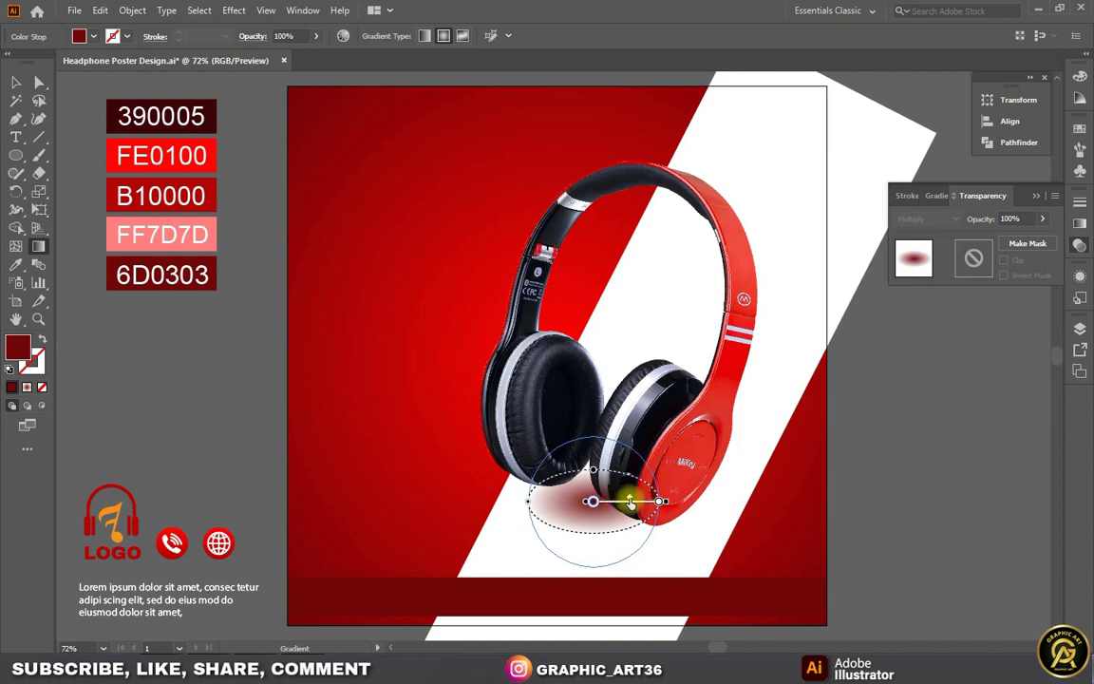
left_click(15, 83)
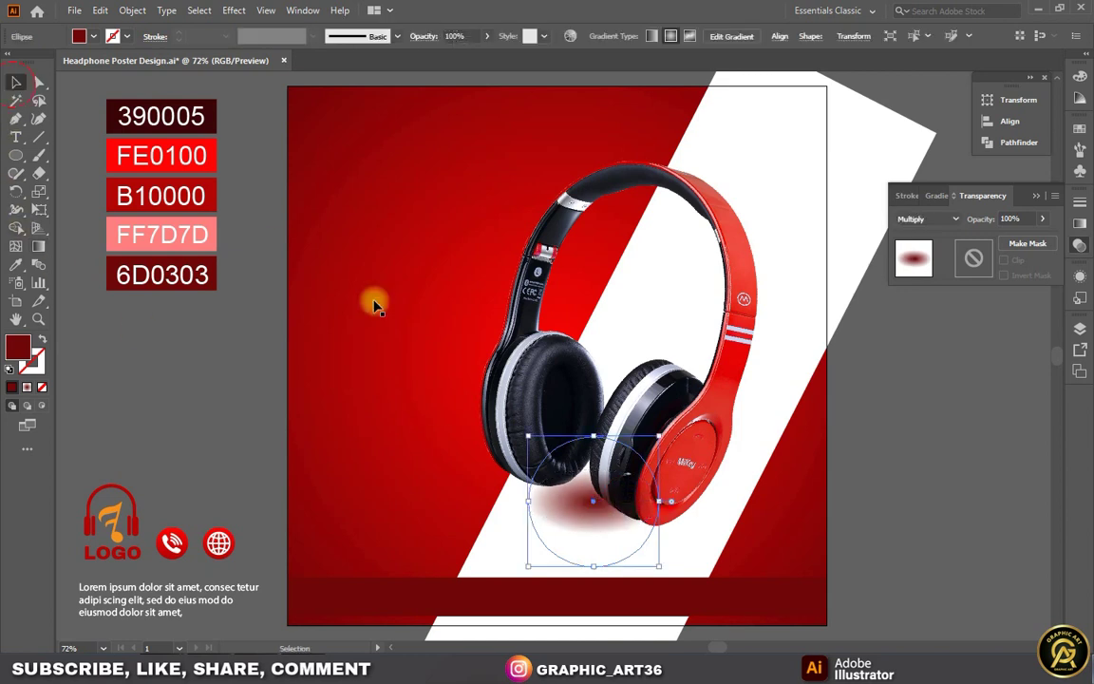
- Move the shadow under the headphones and bring the headphone image in front
left_click_drag(599, 508, 643, 535)
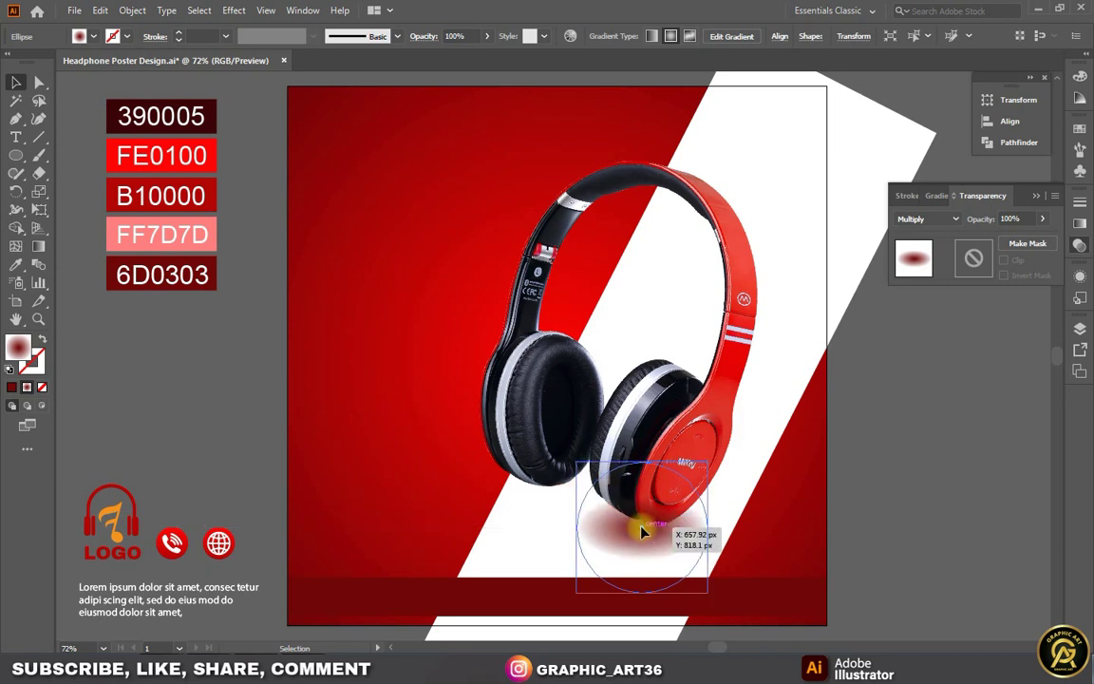
left_click_drag(642, 535, 642, 525)
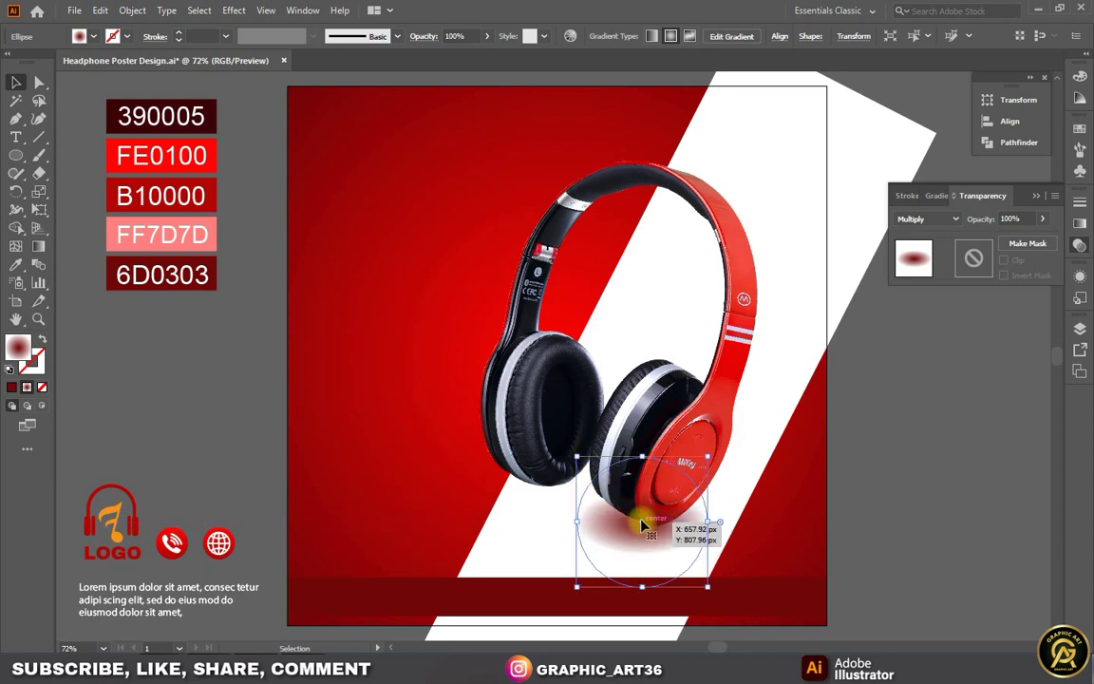
left_click(630, 358)
right_click(699, 402)
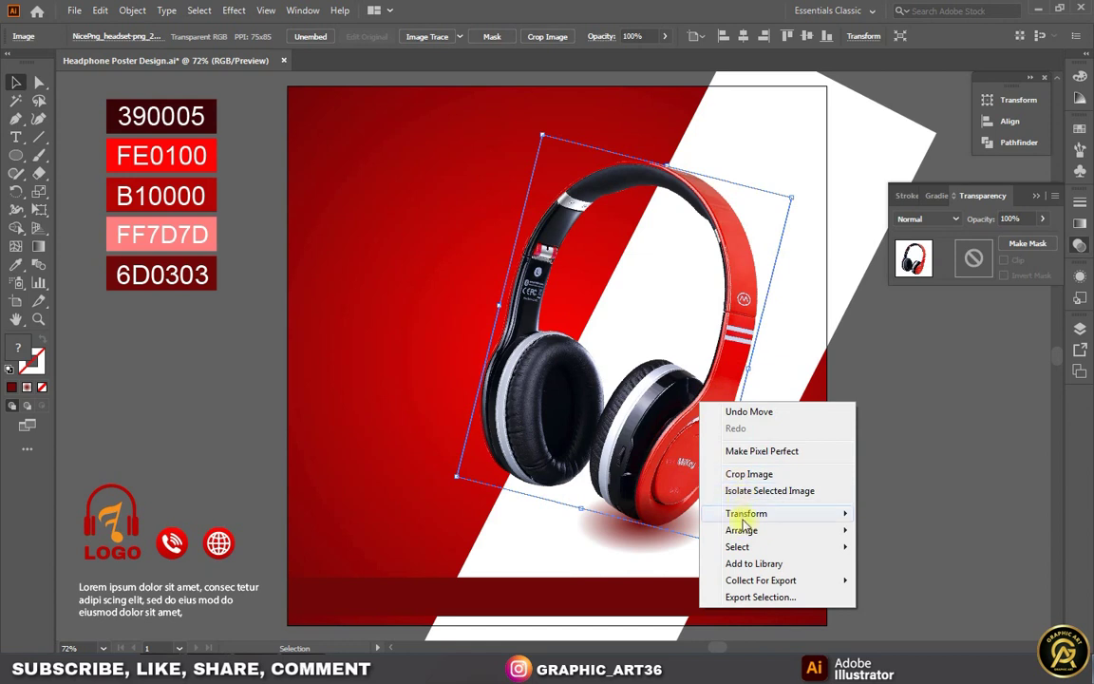
mouse_move(742, 530)
left_click(907, 530)
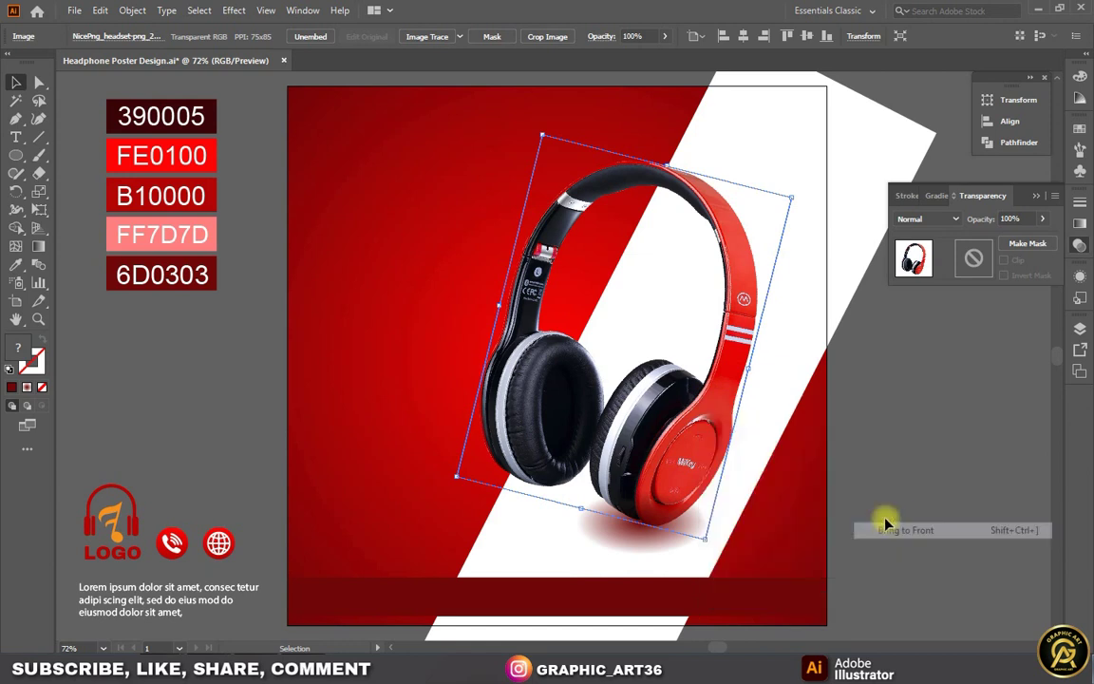
left_click(862, 508)
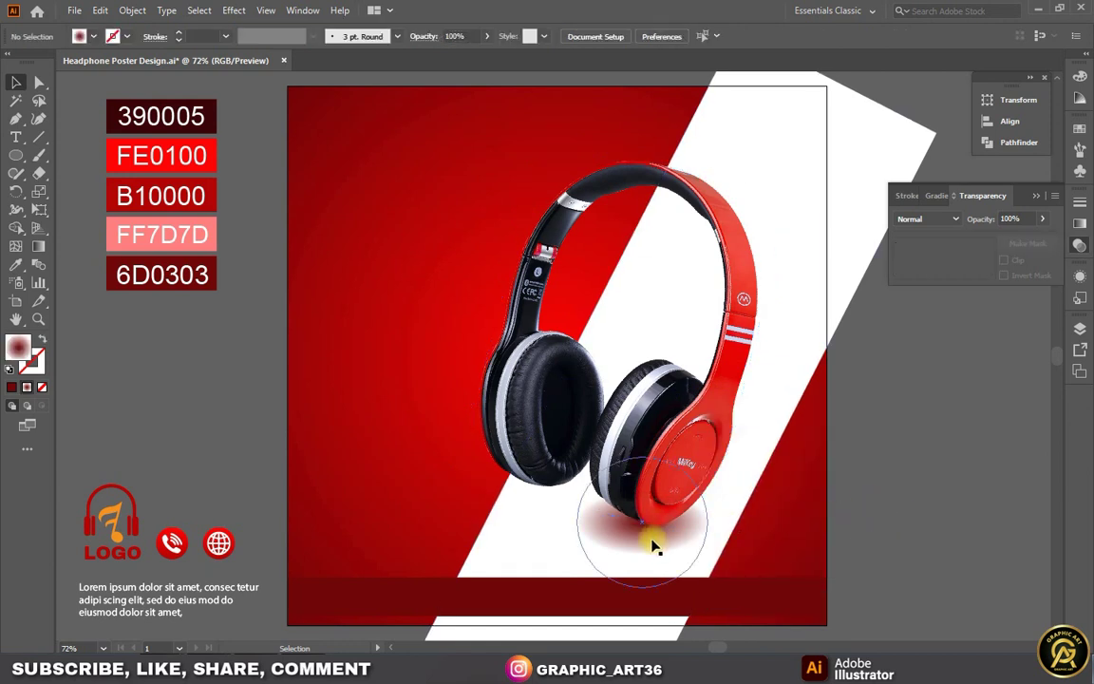
- Position the shadow ellipse just under the left earcup
left_click_drag(654, 547, 655, 527)
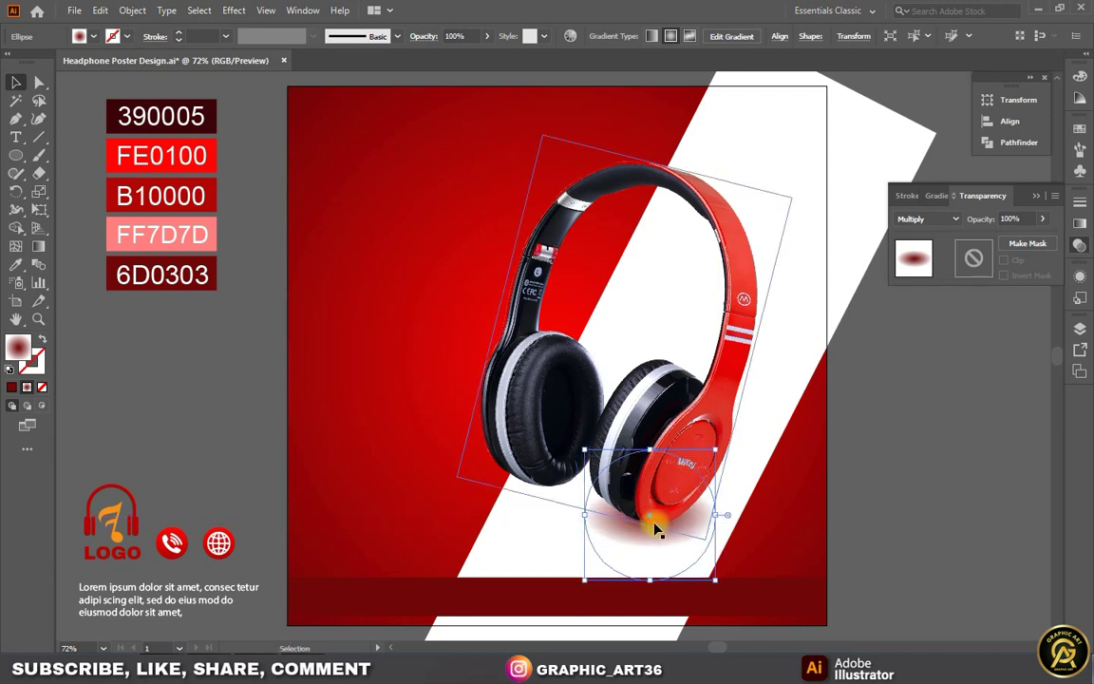
left_click_drag(632, 544, 534, 501)
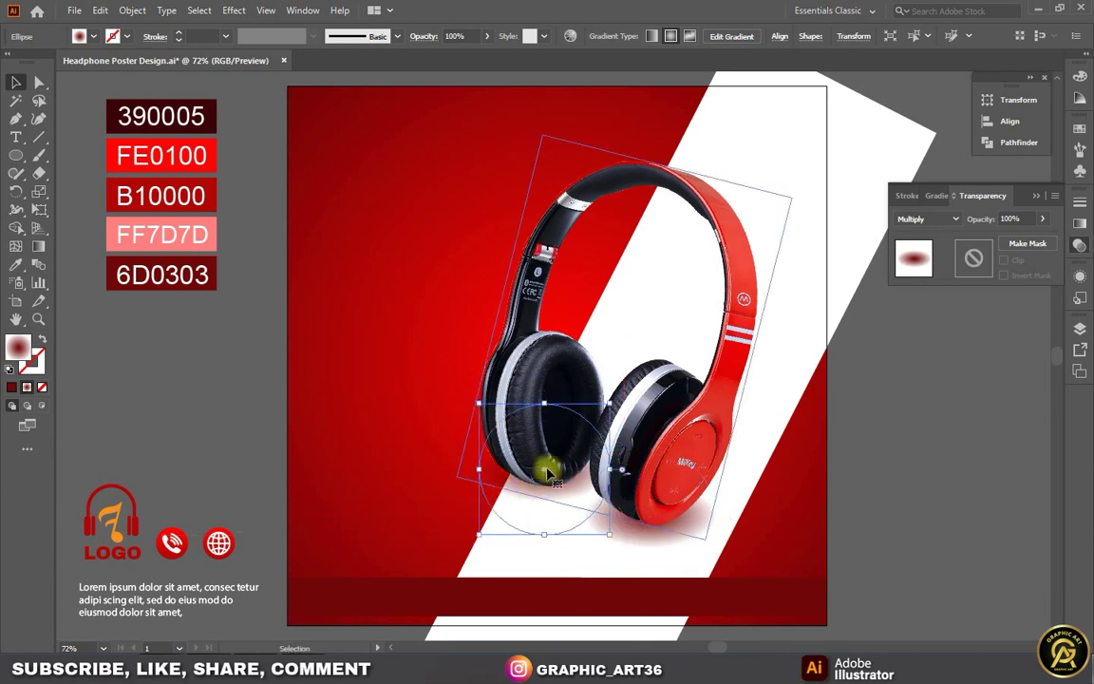
left_click_drag(549, 472, 549, 479)
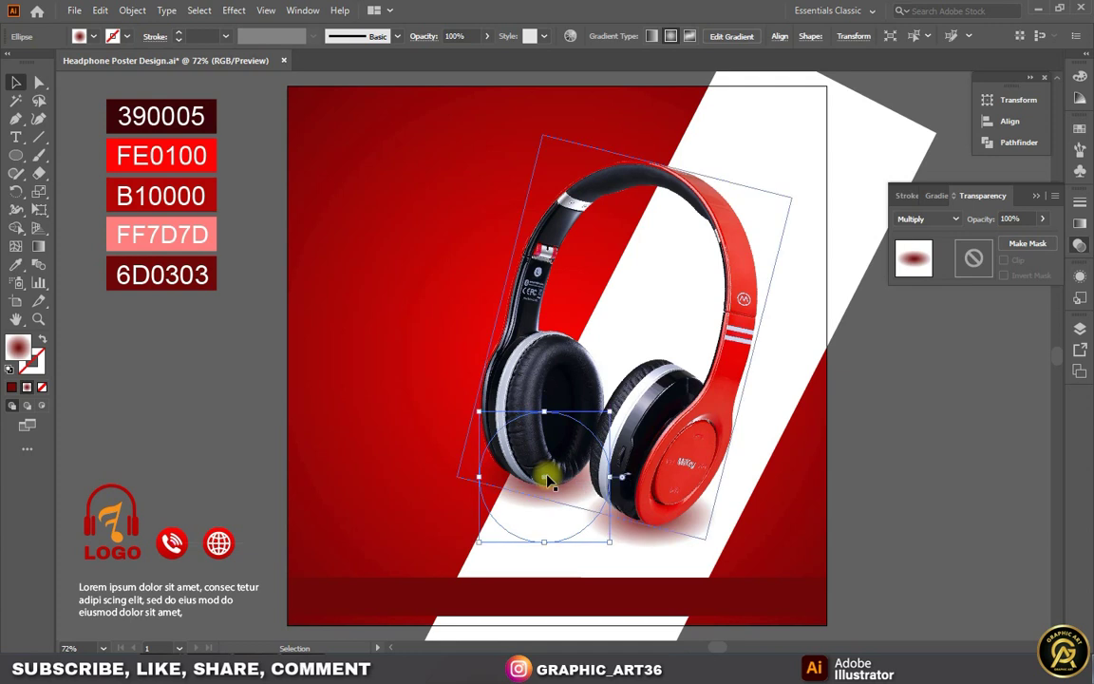
left_click_drag(549, 480, 553, 484)
left_click_drag(549, 492, 552, 496)
key("Up")
key("Up")
key("Up")
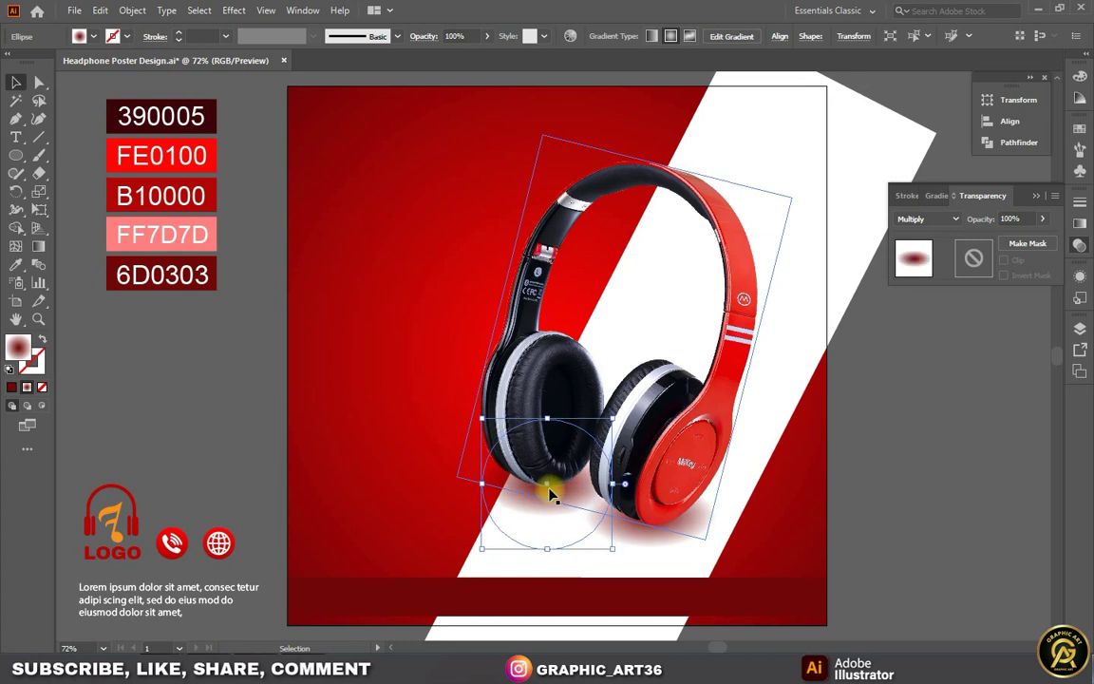
key("Up")
key("Up")
key("Up")
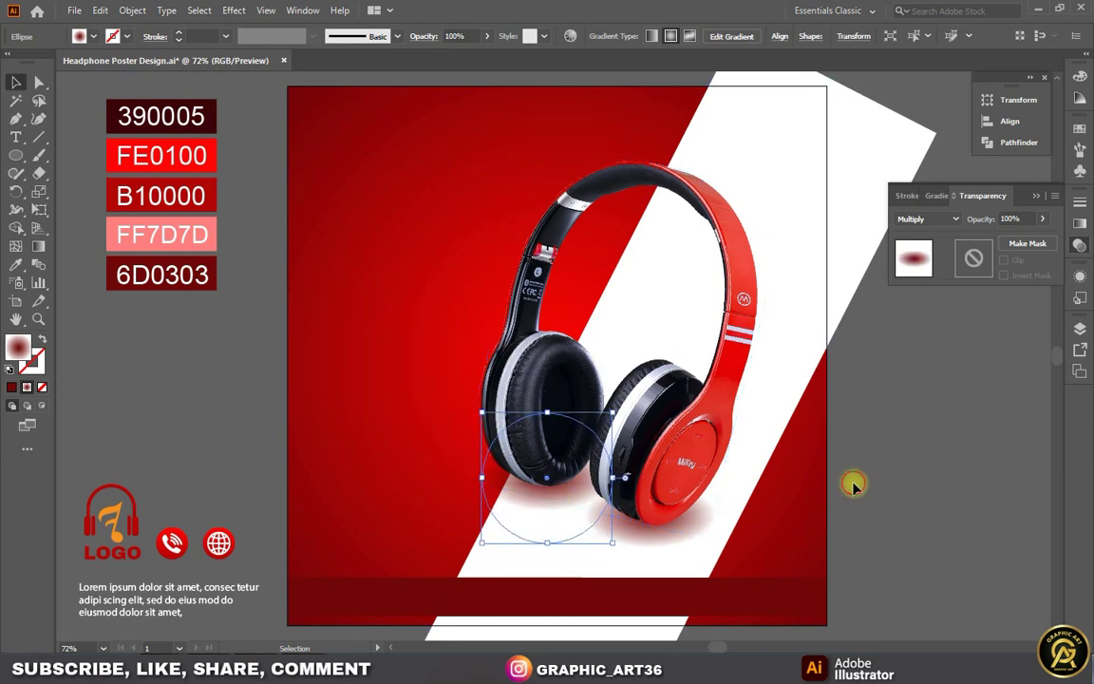
left_click(853, 487)
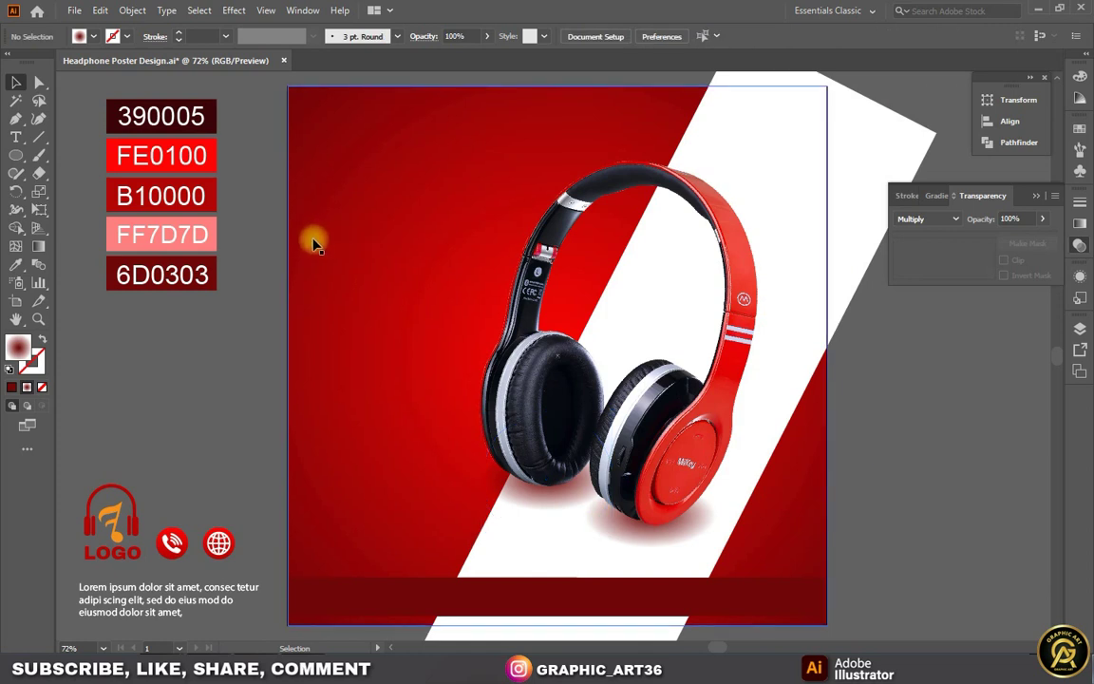
- Type the BEST SOUND headline at the poster's top-left
left_click(16, 137)
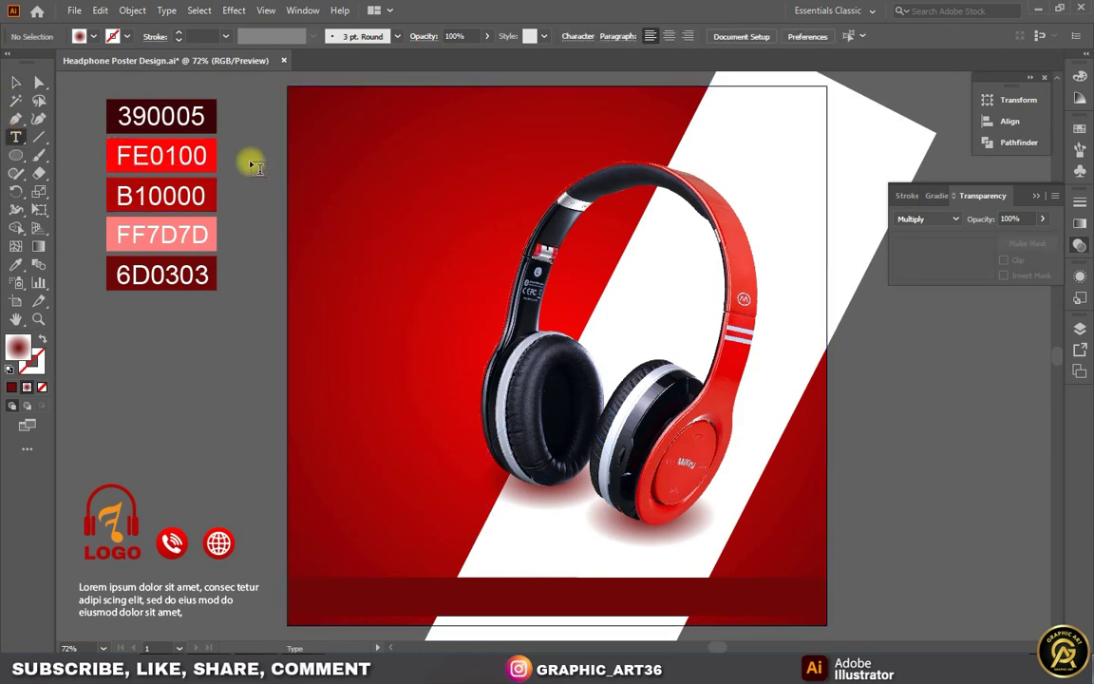
left_click(316, 181)
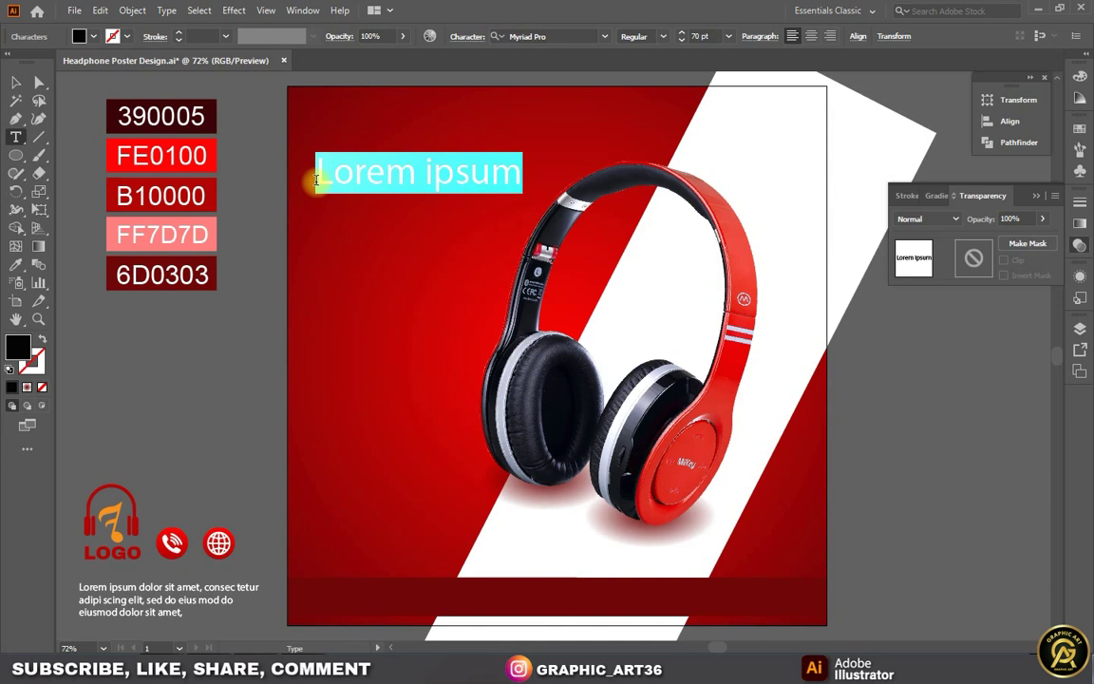
type("BEST")
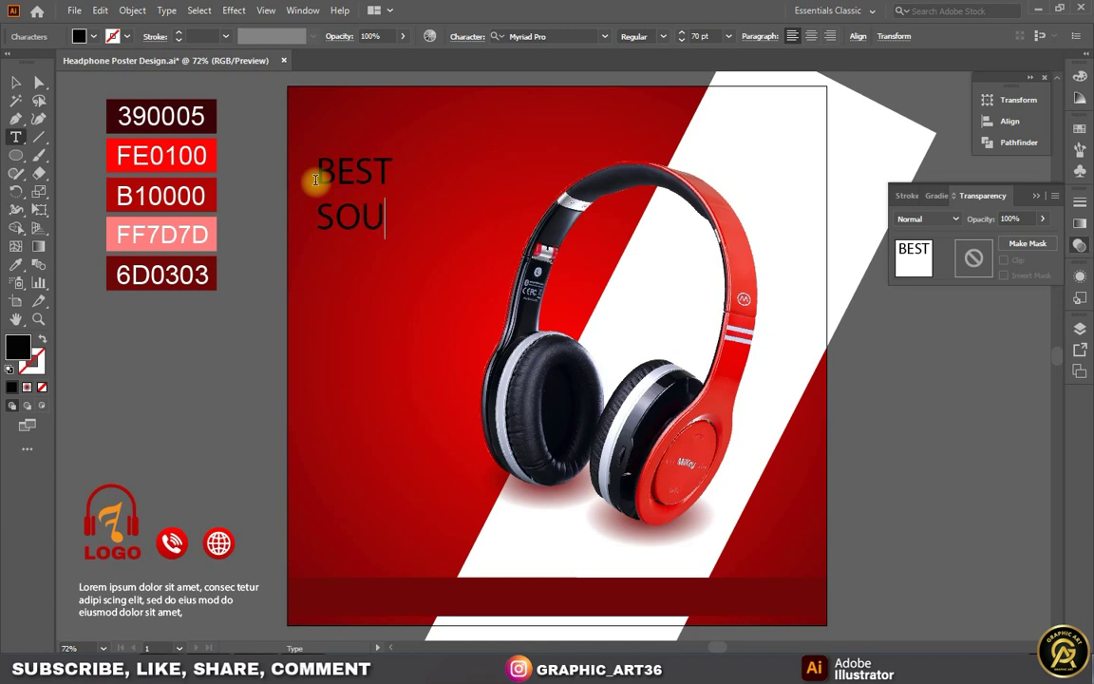
type("D")
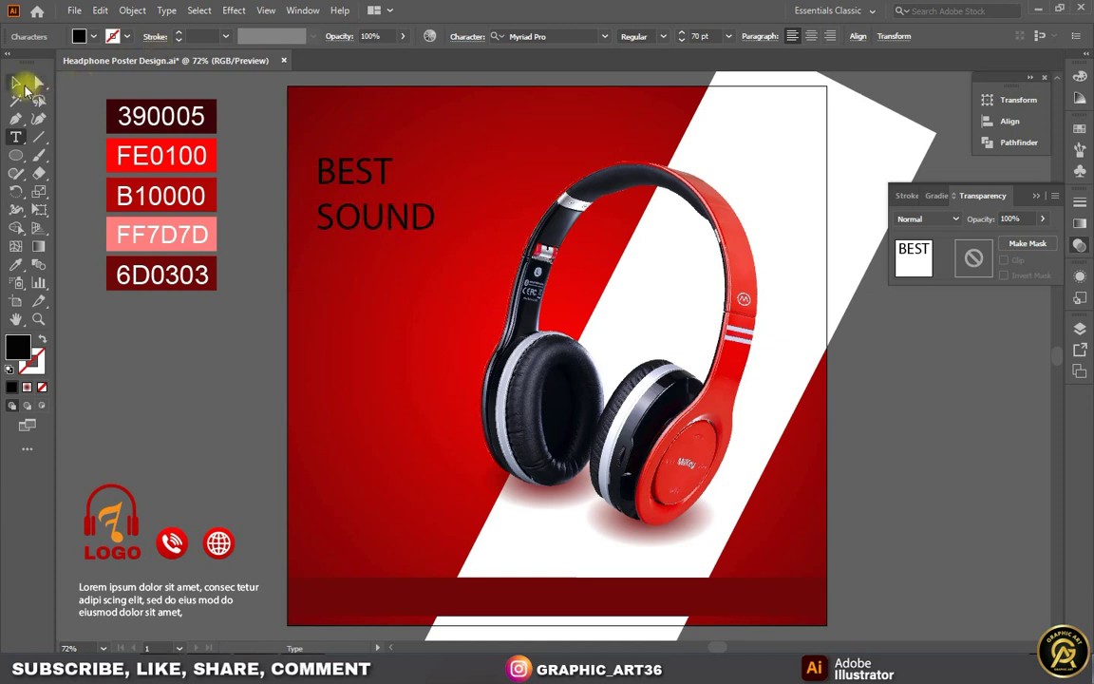
left_click(16, 82)
- Make the headline white in League Spartan Bold and move it to the top-left corner
left_click(93, 37)
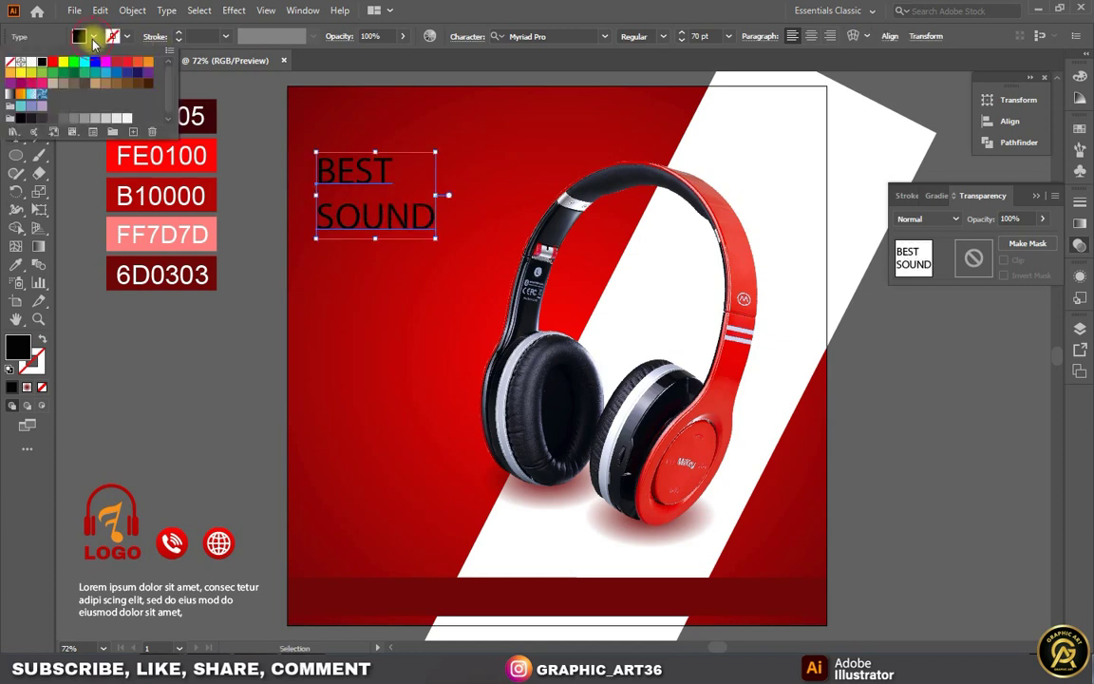
left_click(32, 63)
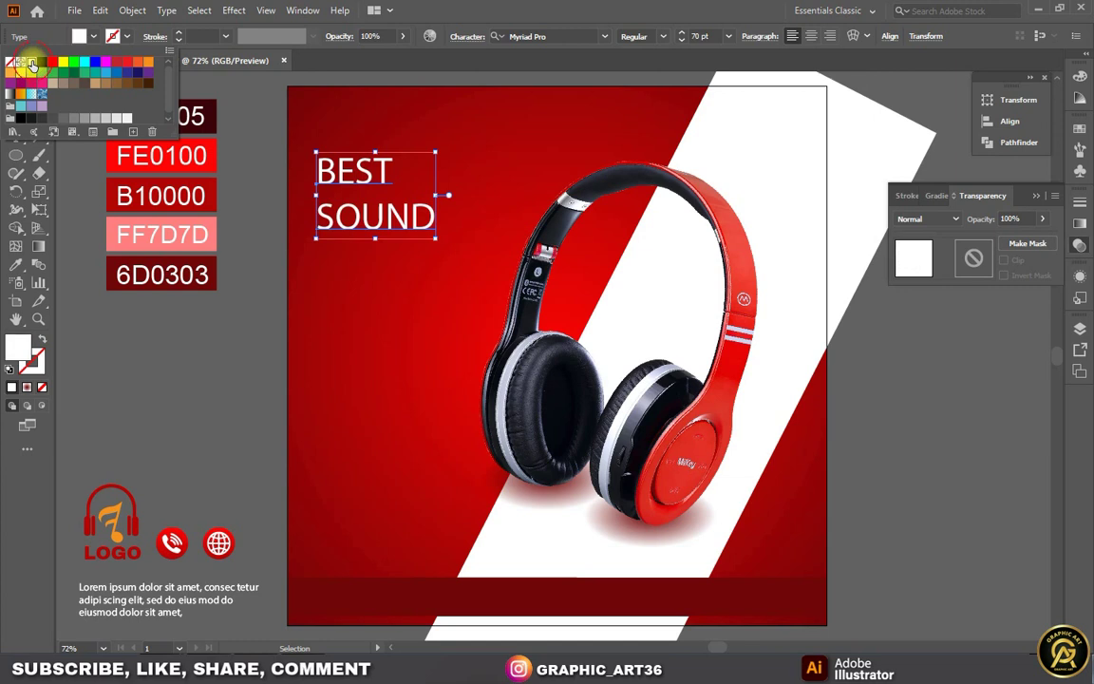
left_click(600, 37)
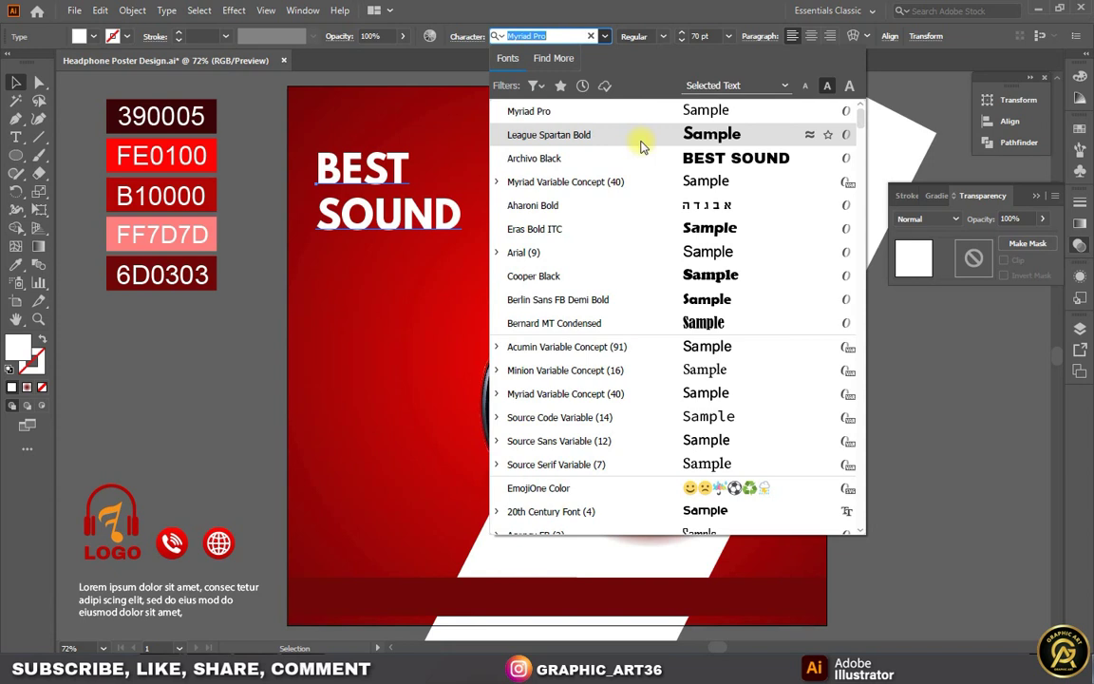
left_click(640, 136)
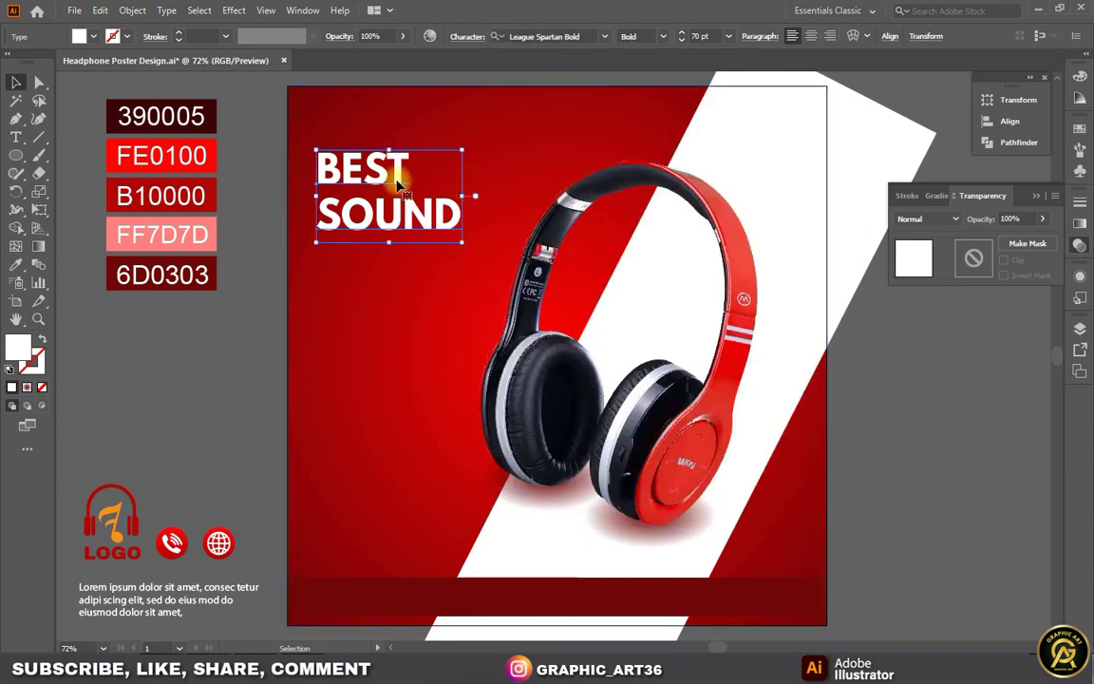
left_click_drag(387, 181, 369, 135)
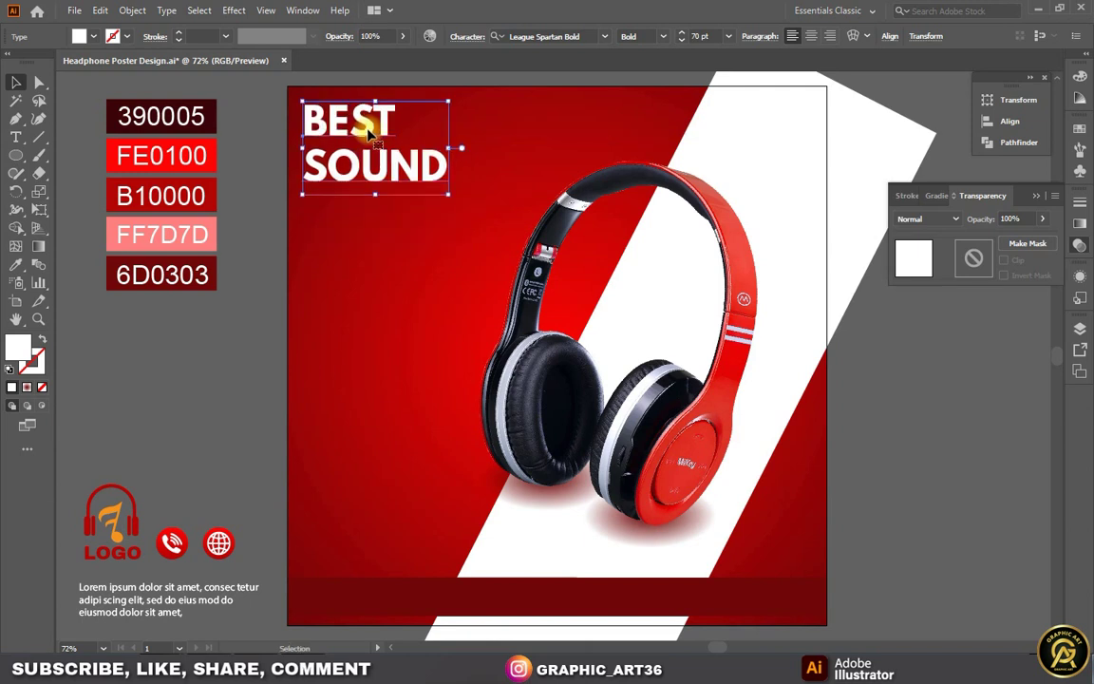
left_click(164, 479)
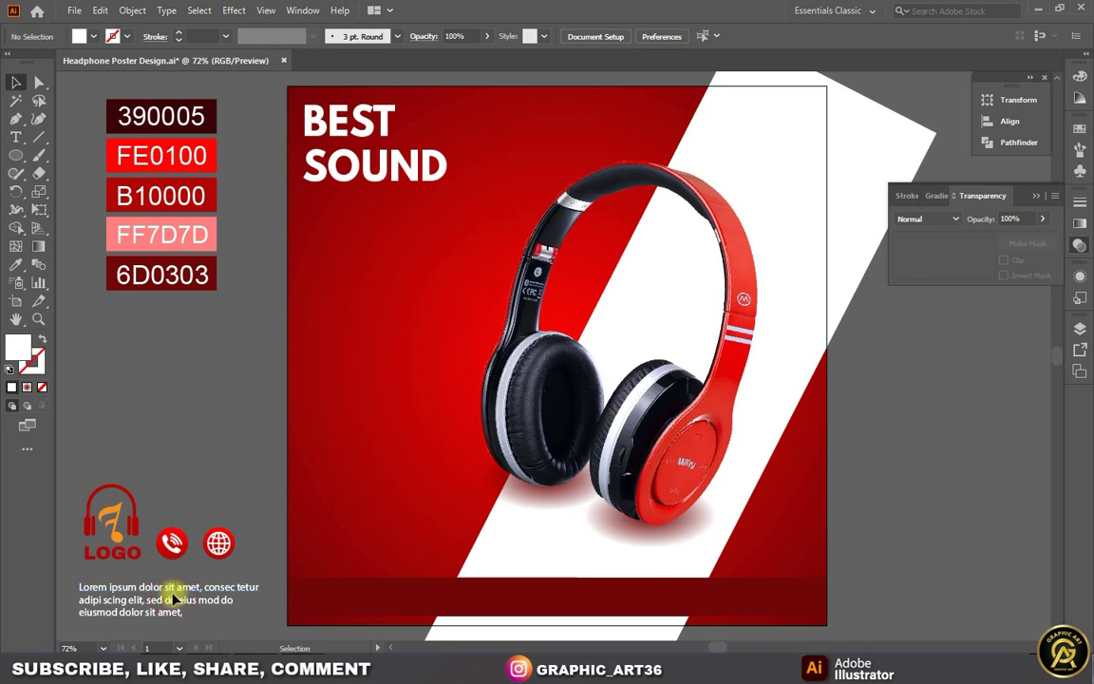
- Place the lorem ipsum paragraph directly beneath BEST SOUND
left_click_drag(171, 601, 405, 211)
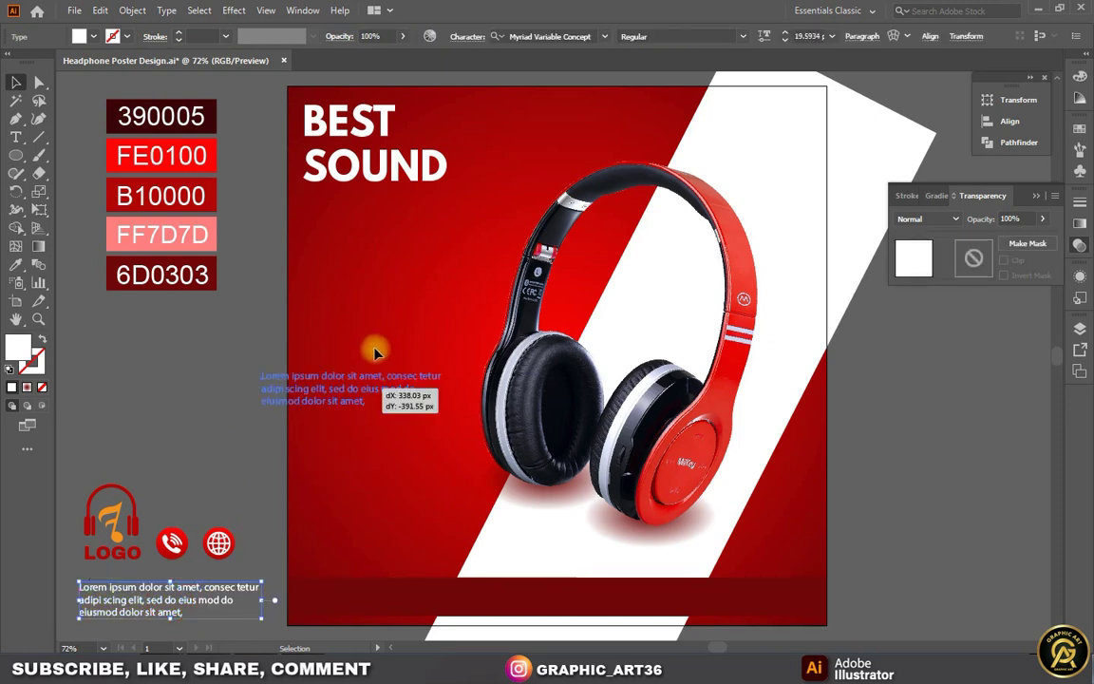
left_click_drag(406, 211, 392, 216)
key("Up")
key("Up")
key("Up")
key("Up")
key("Up")
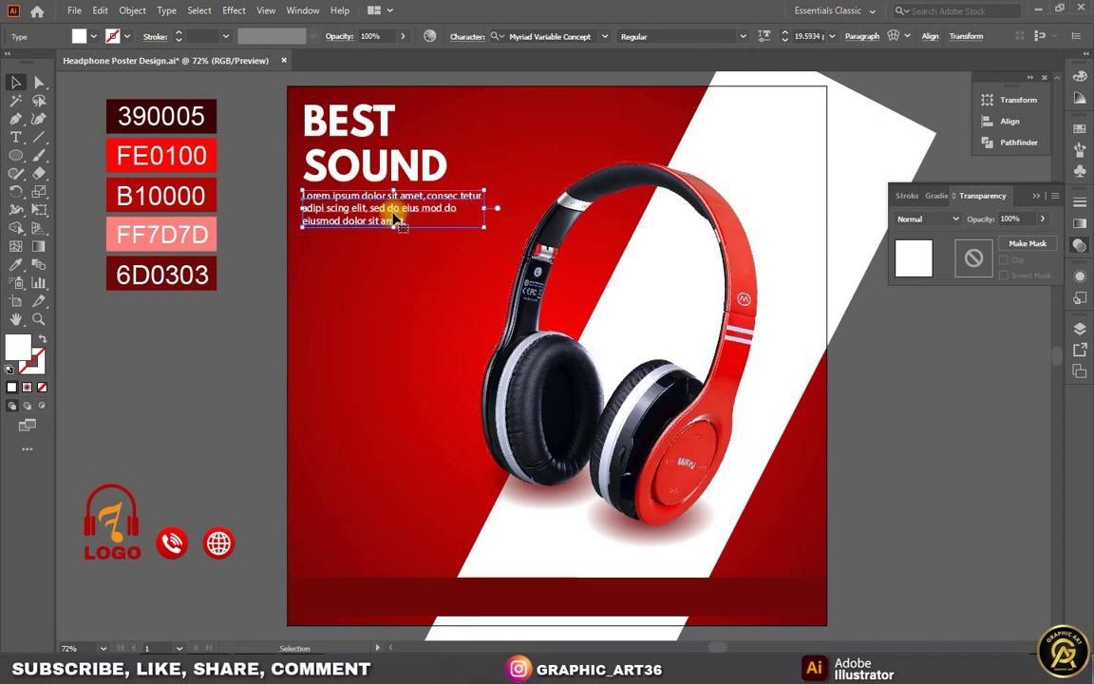
left_click(244, 352)
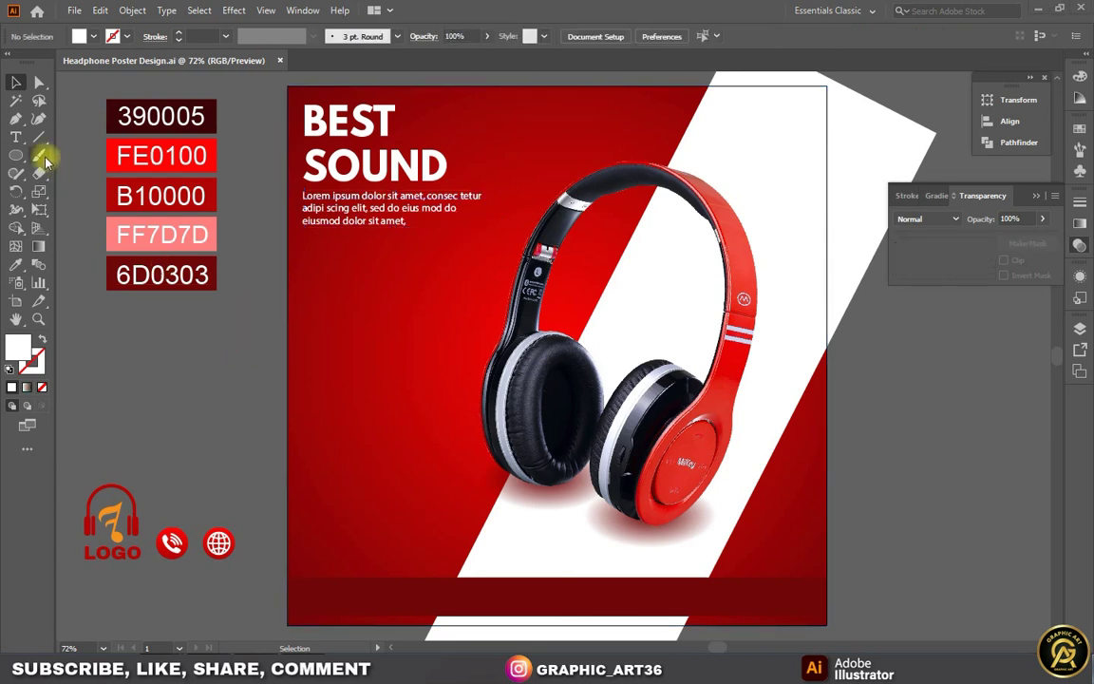
right_click(15, 154)
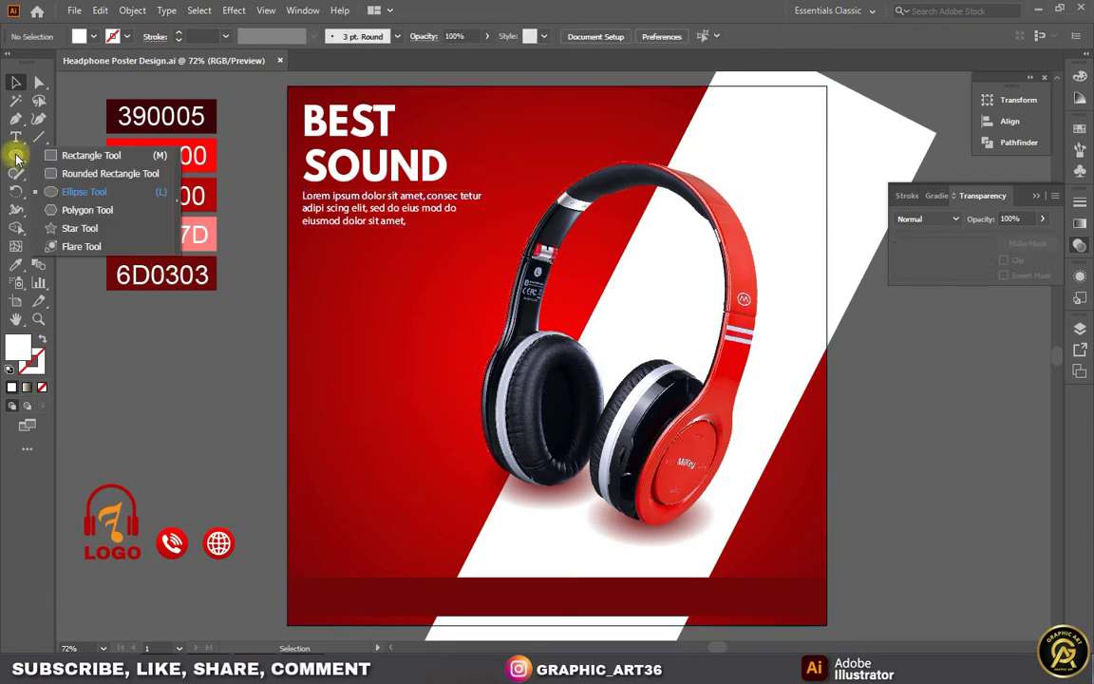
- Draw a white square of about 186 px on the left and rotate it into a diamond
left_click(64, 156)
left_click_drag(325, 340, 415, 441)
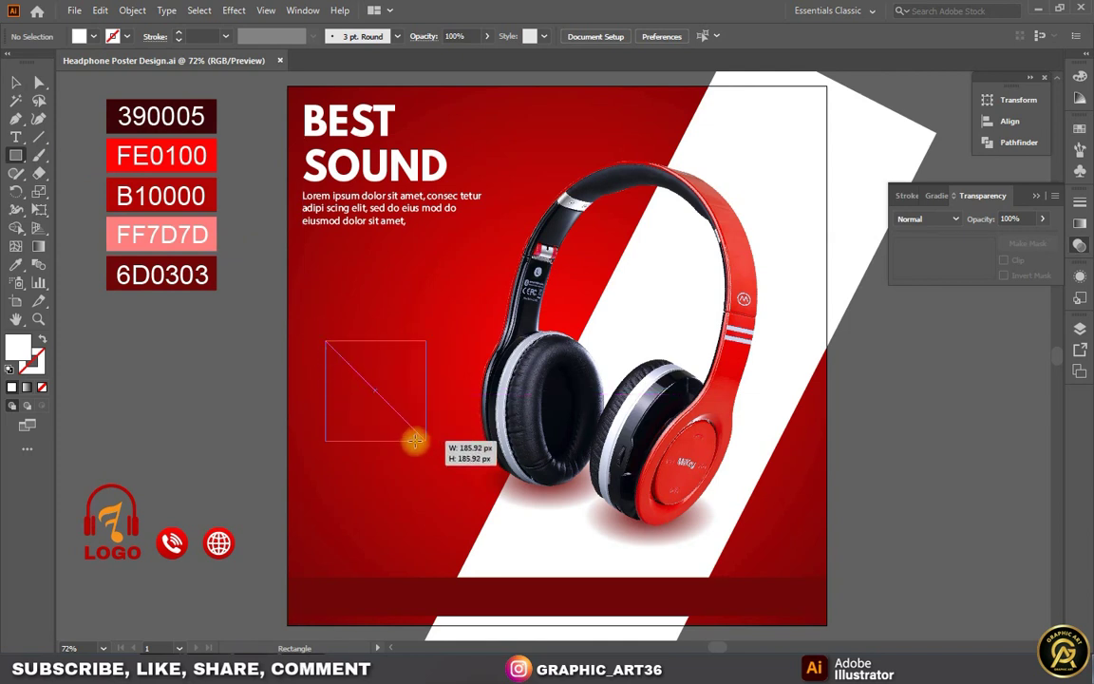
left_click_drag(415, 441, 412, 439)
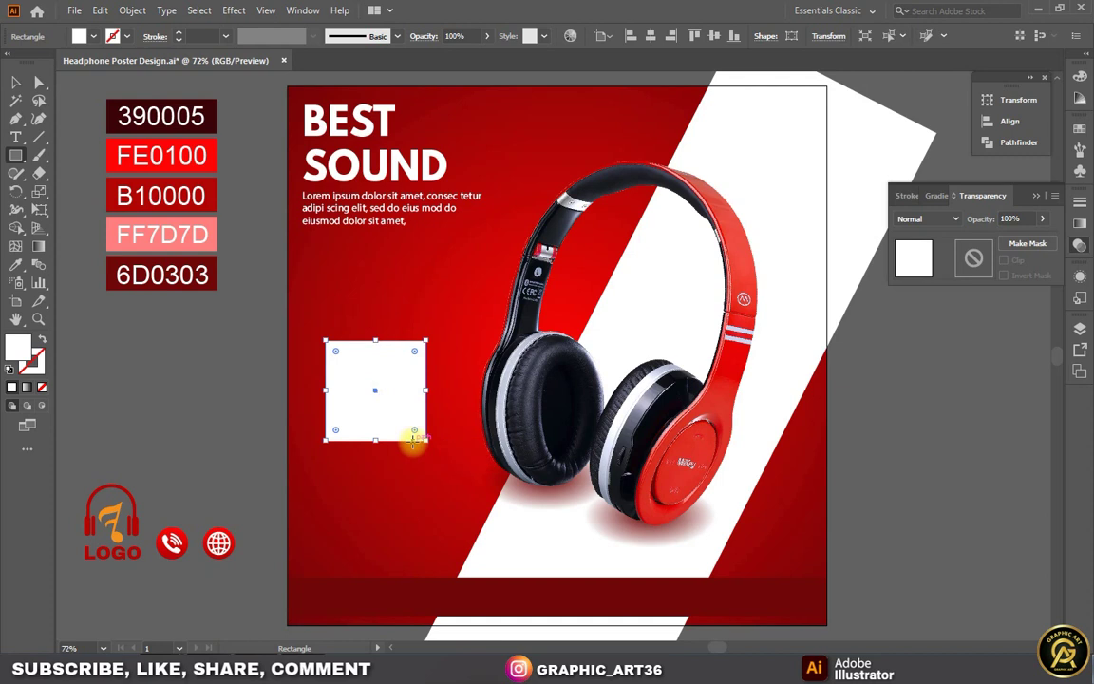
left_click(16, 82)
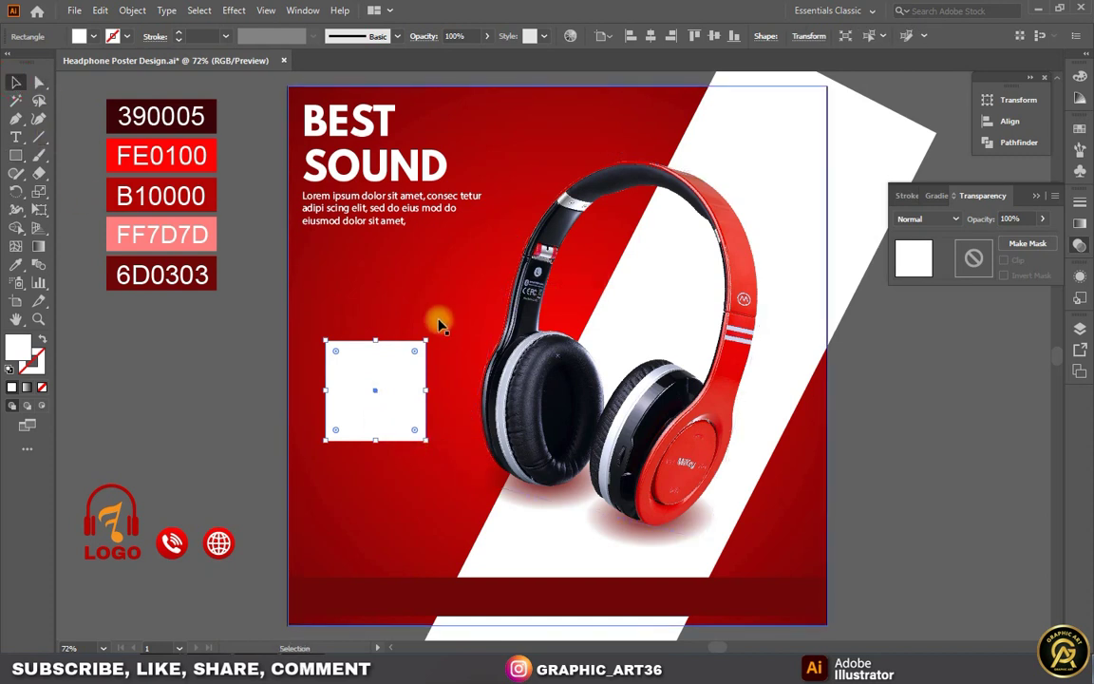
left_click_drag(431, 334, 452, 403)
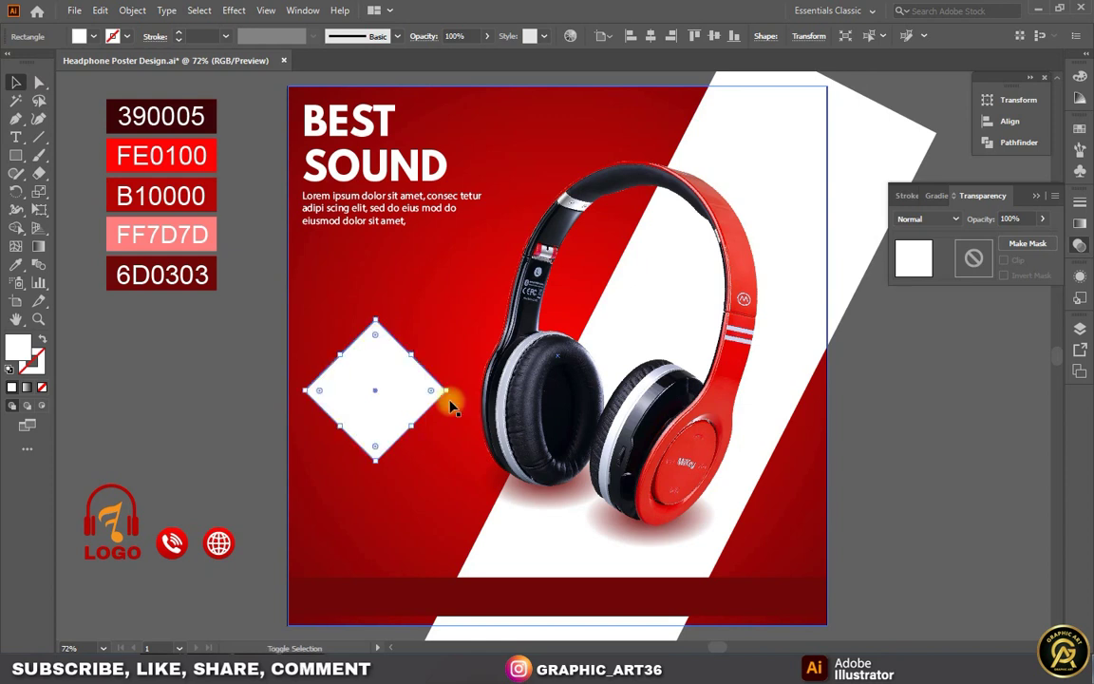
- Round the diamond's corners to about 41 px with the live-corner widget
left_click(41, 83)
left_click(378, 340)
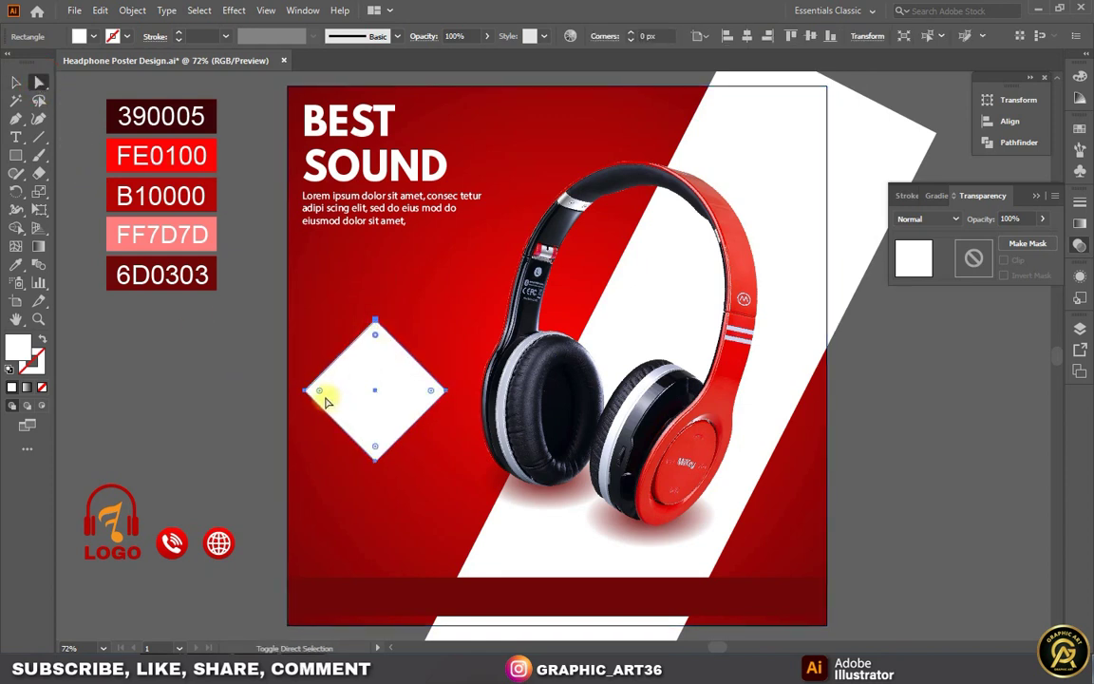
left_click(440, 389)
left_click_drag(432, 395, 417, 396)
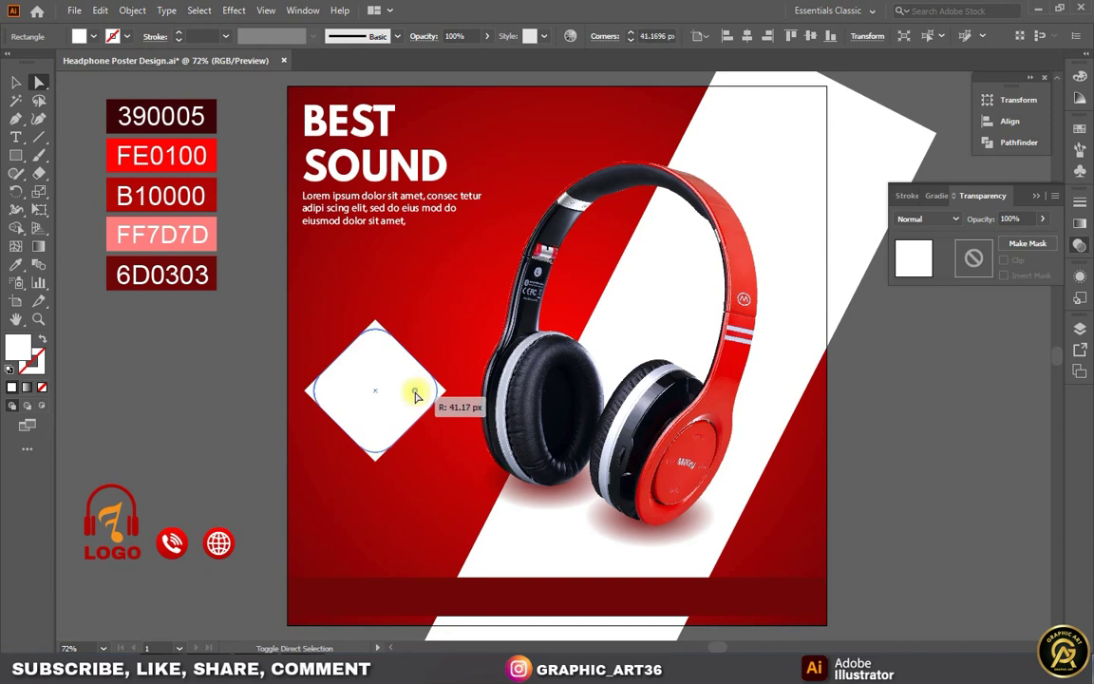
left_click_drag(417, 395, 419, 388)
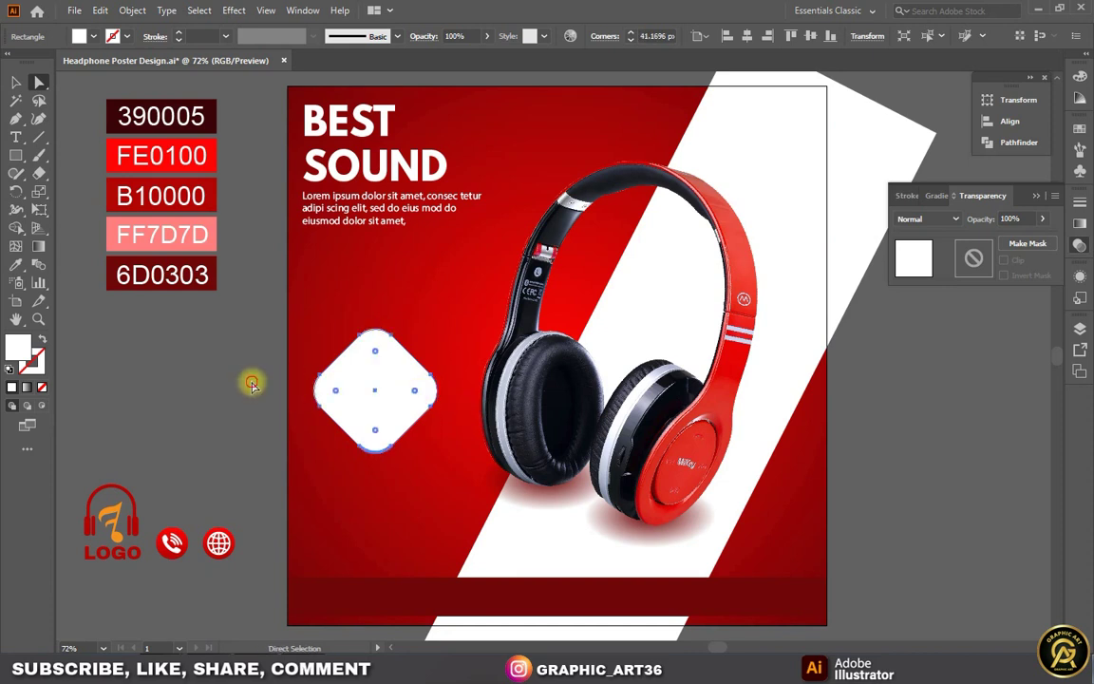
left_click(252, 384)
left_click(16, 83)
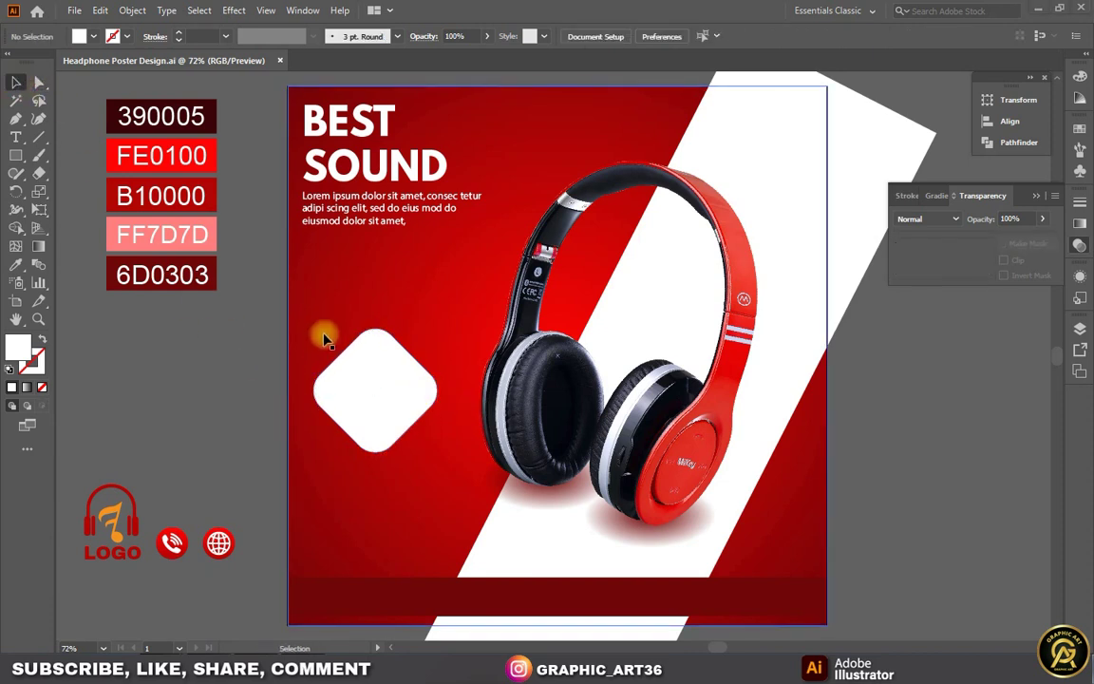
left_click(394, 399)
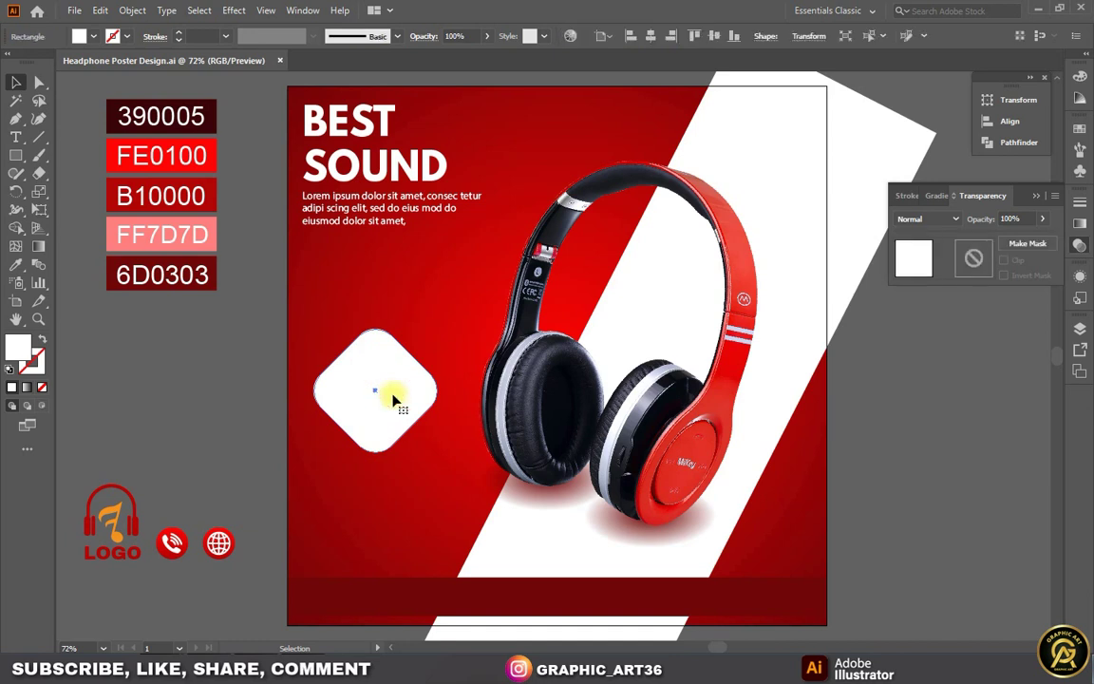
- Give the diamond a linear red gradient starting from FE0100, angled diagonally at -45°
left_click(937, 196)
left_click(983, 314)
left_click(1036, 339)
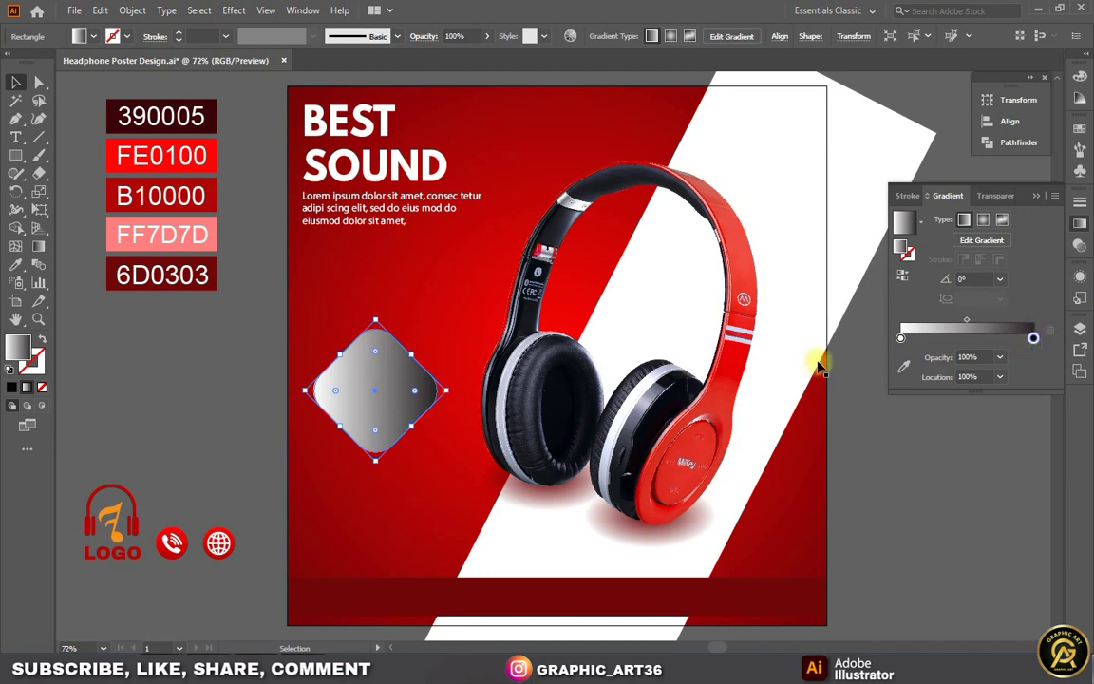
left_click(16, 264)
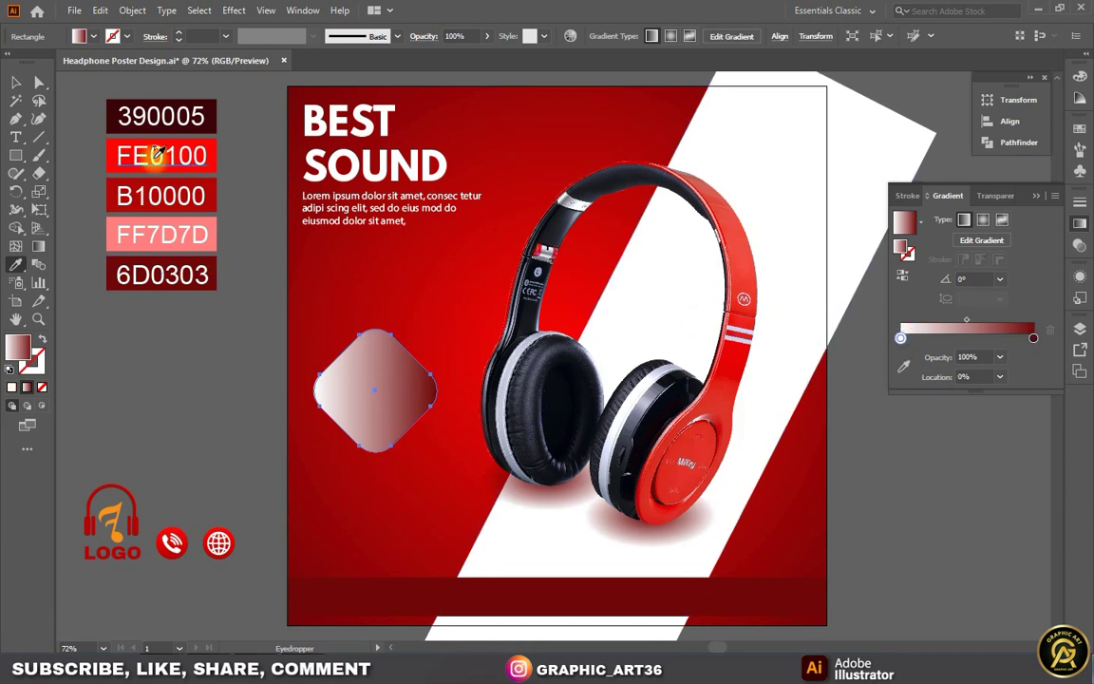
left_click(215, 146, "shift")
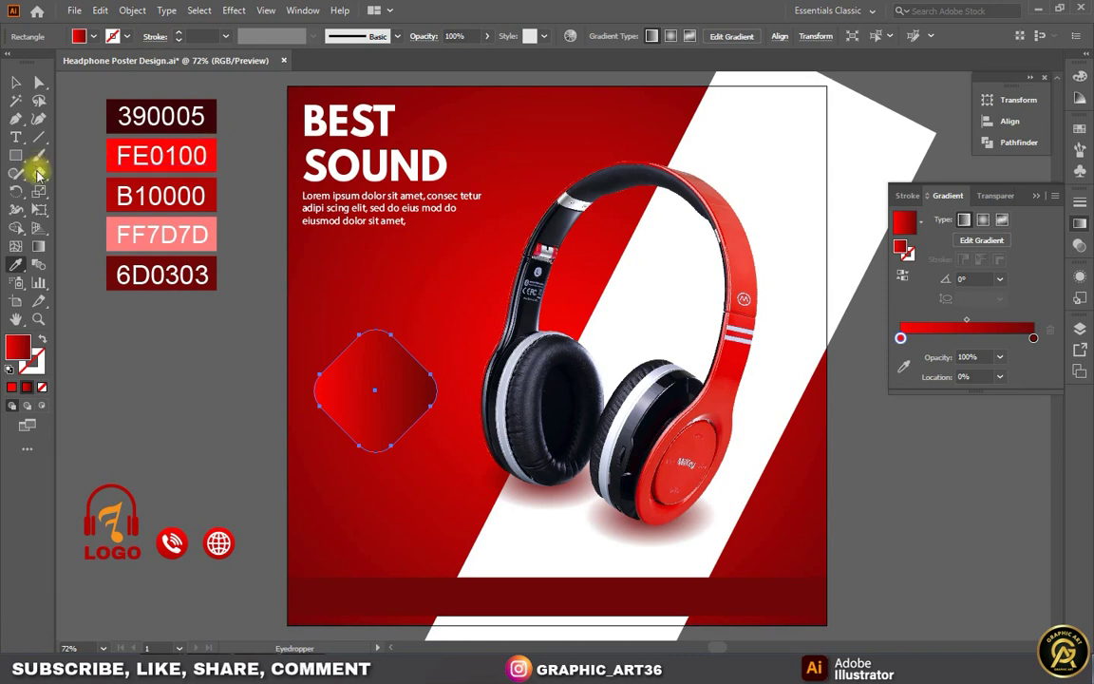
left_click(39, 245)
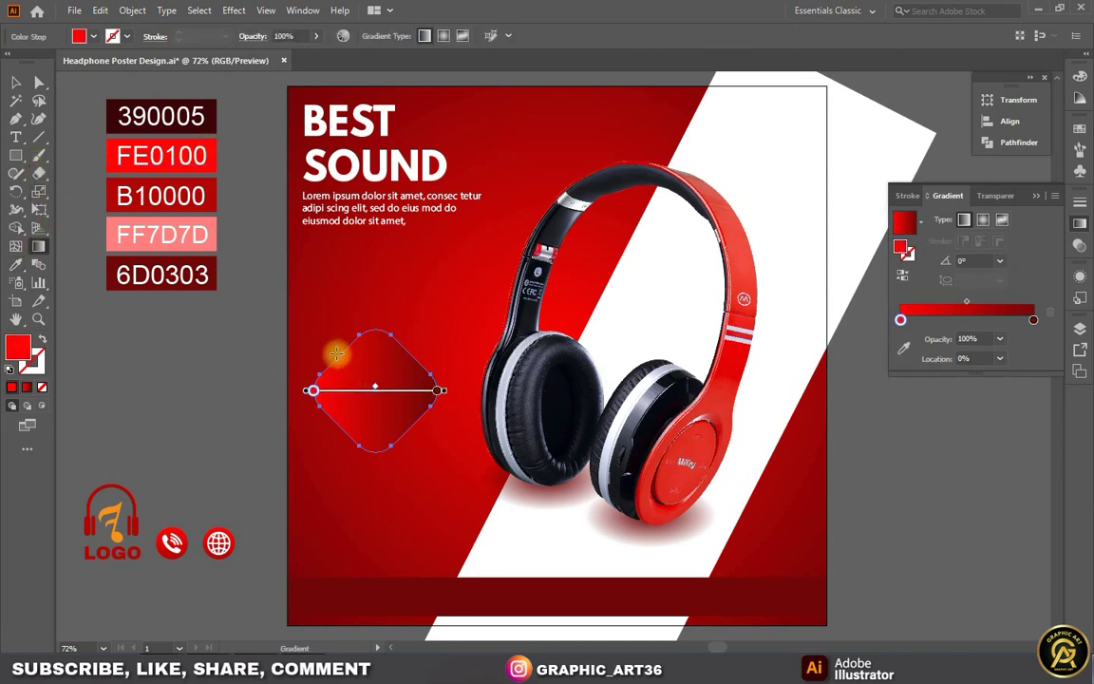
left_click_drag(336, 353, 410, 425)
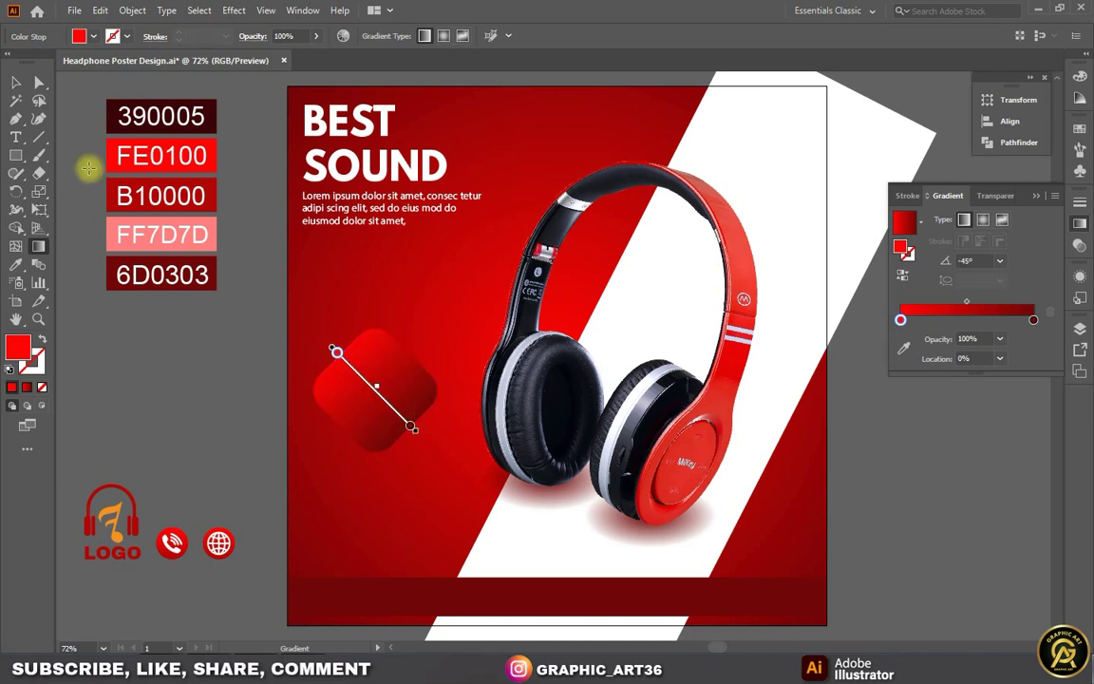
left_click(13, 82)
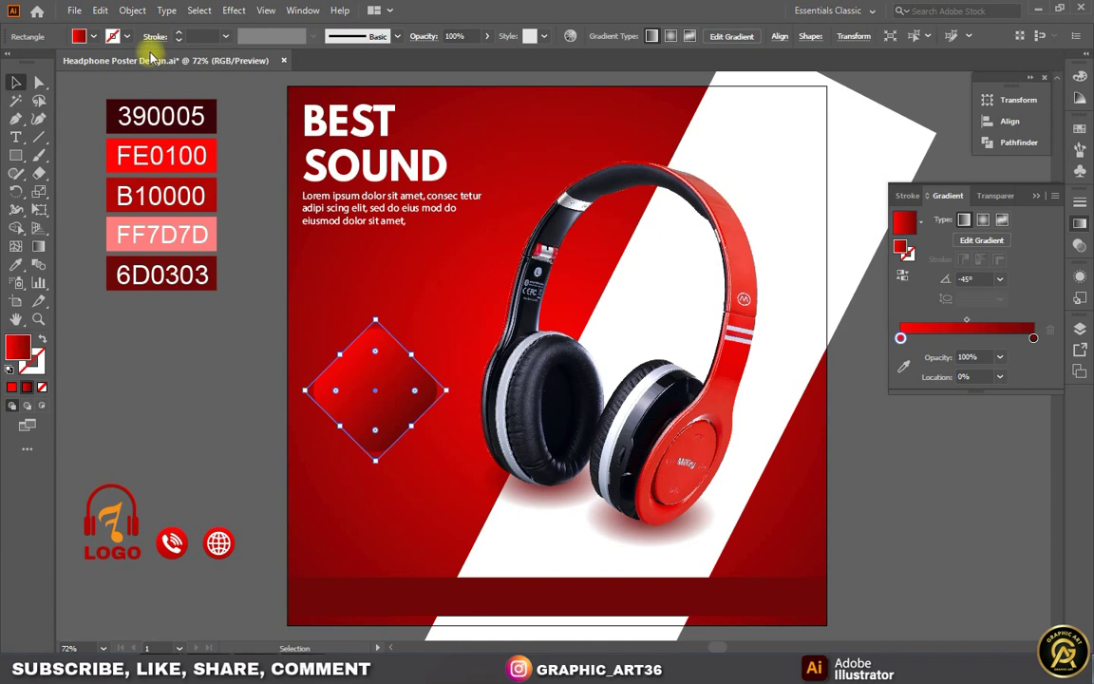
- Paste a copy of the red diamond in front and fill it white
left_click(101, 11)
left_click(138, 85)
left_click(101, 11)
left_click(163, 117)
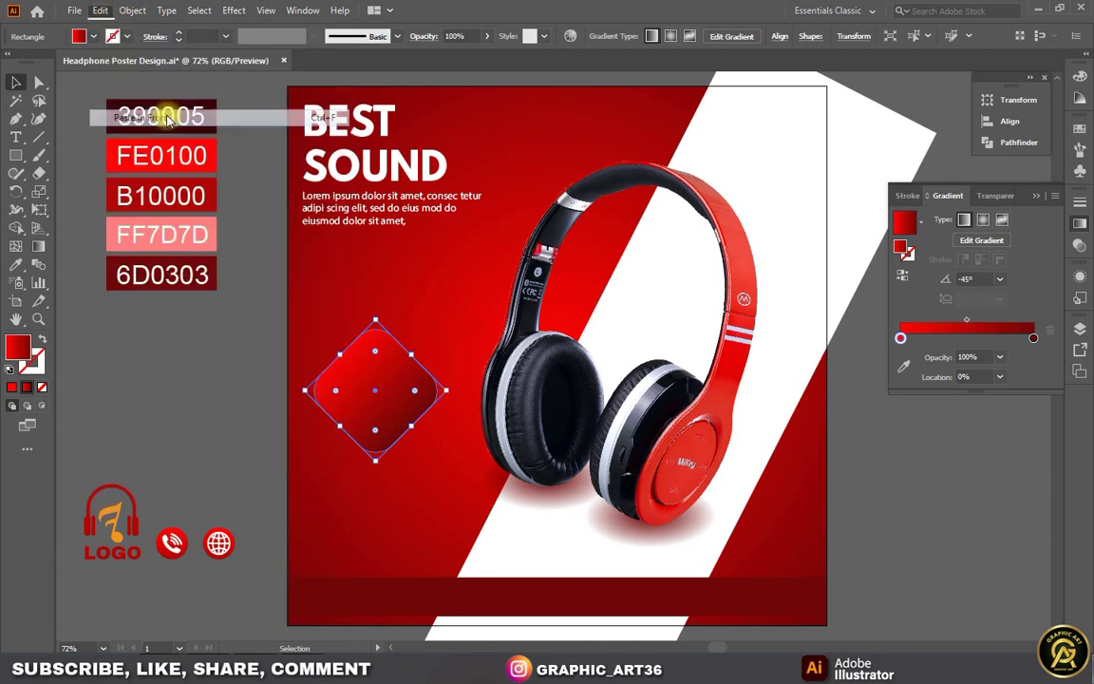
left_click(82, 36)
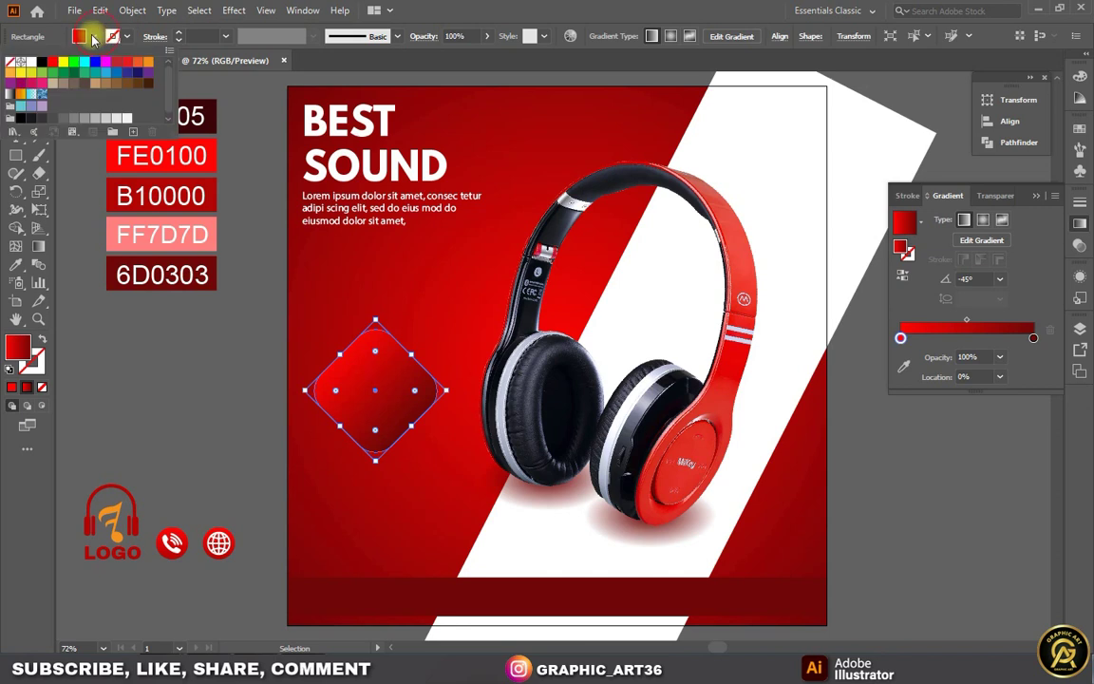
left_click(31, 63)
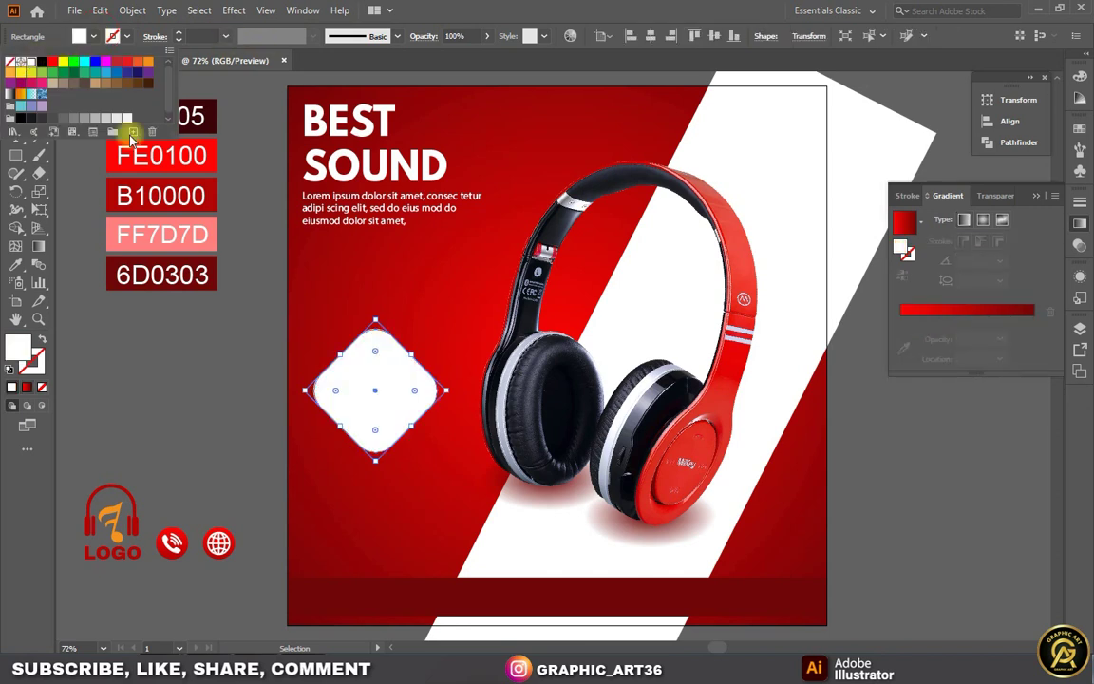
- Turn the copy into a 5 pt white outline and shrink it inside the red diamond
left_click(43, 340)
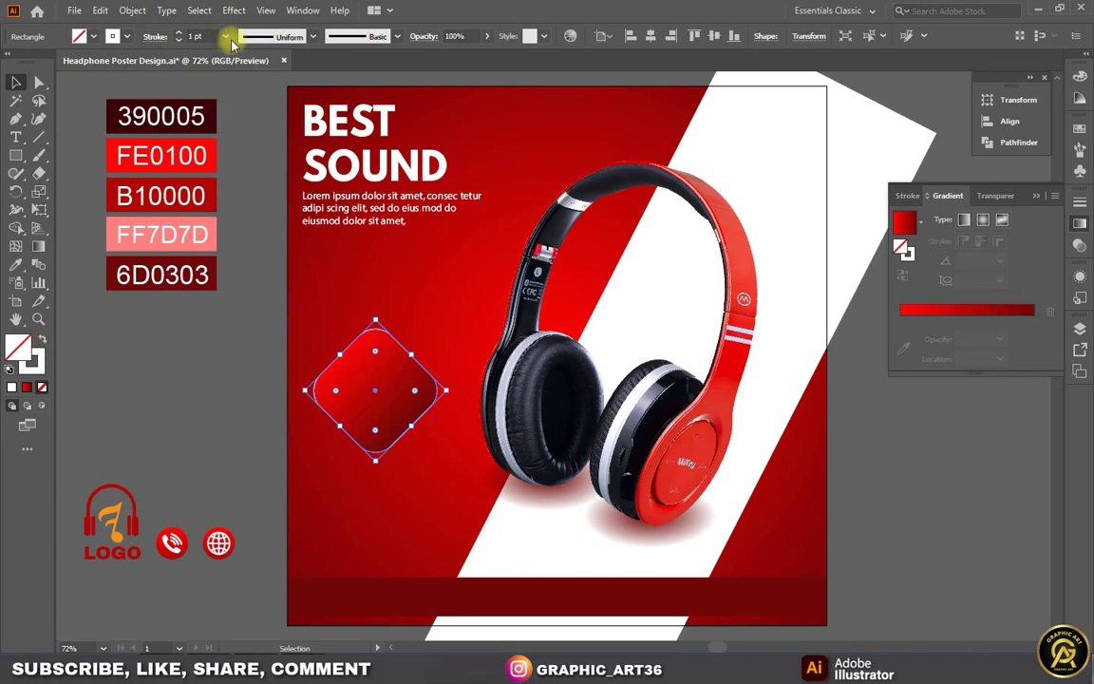
left_click(225, 36)
left_click(262, 173)
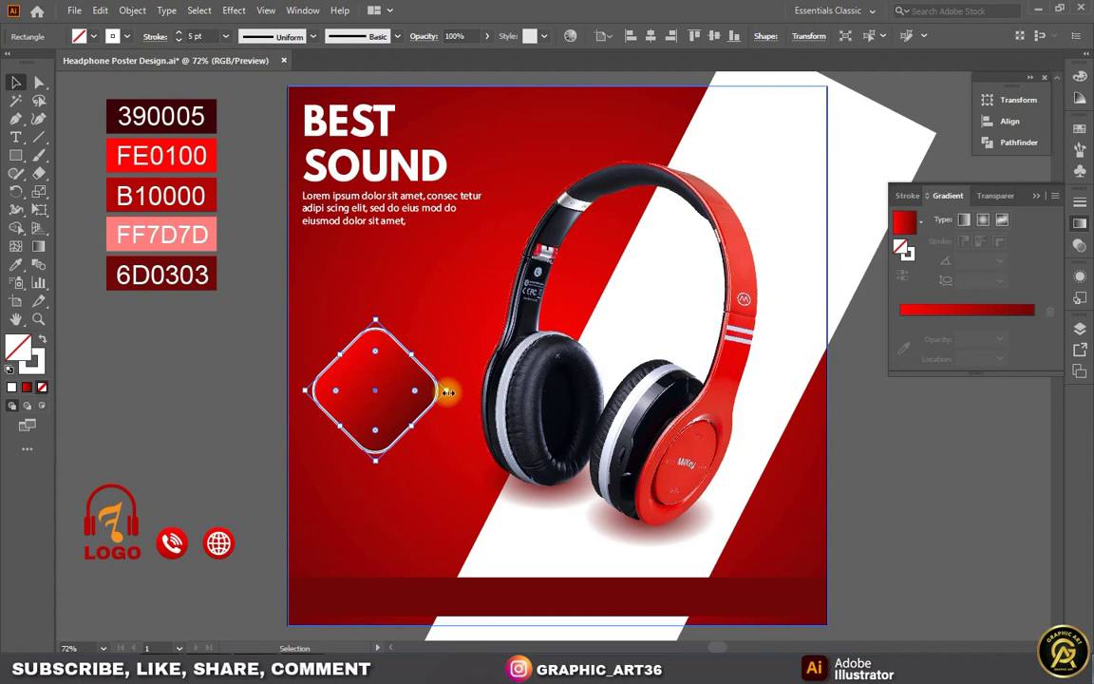
left_click_drag(448, 390, 440, 389)
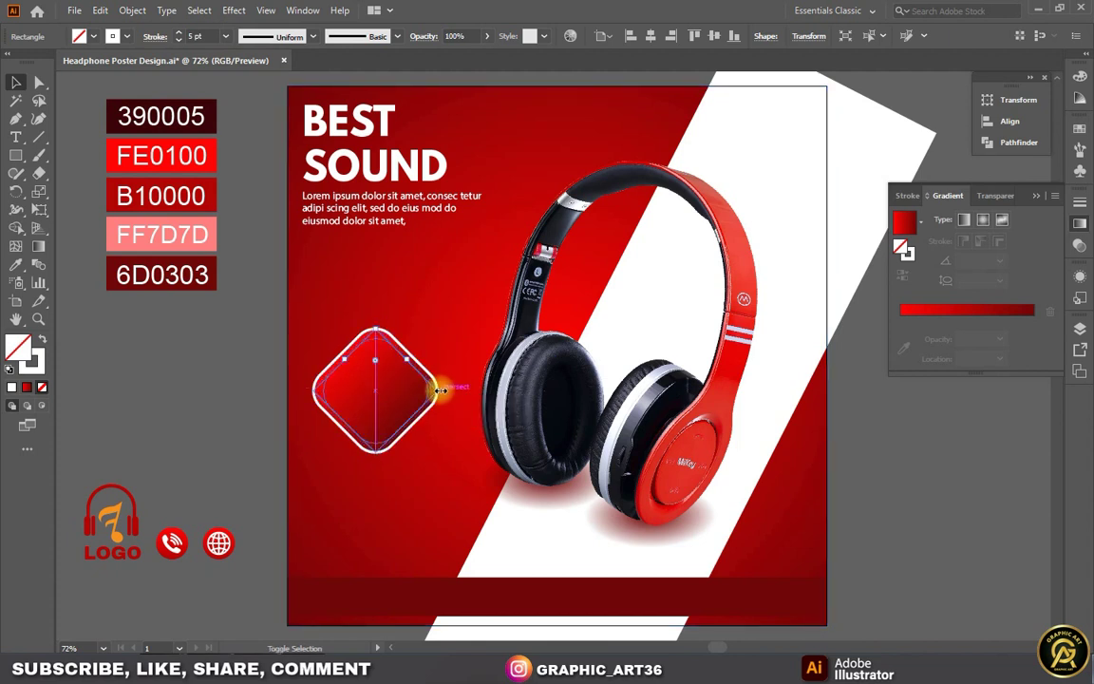
left_click(257, 384)
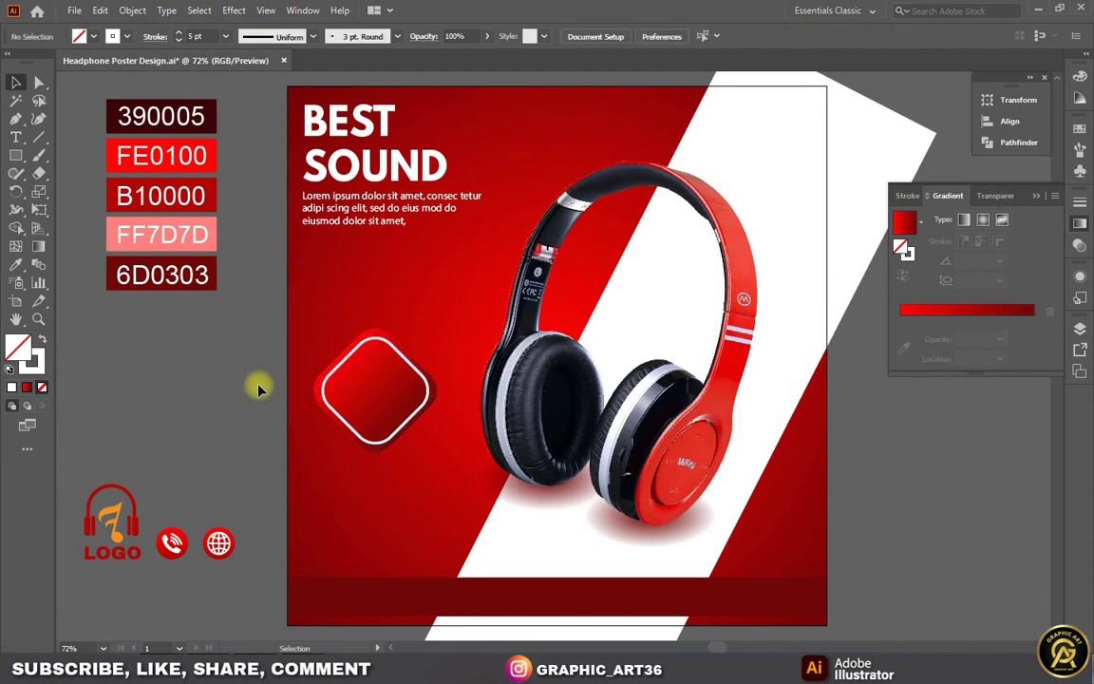
left_click(347, 358)
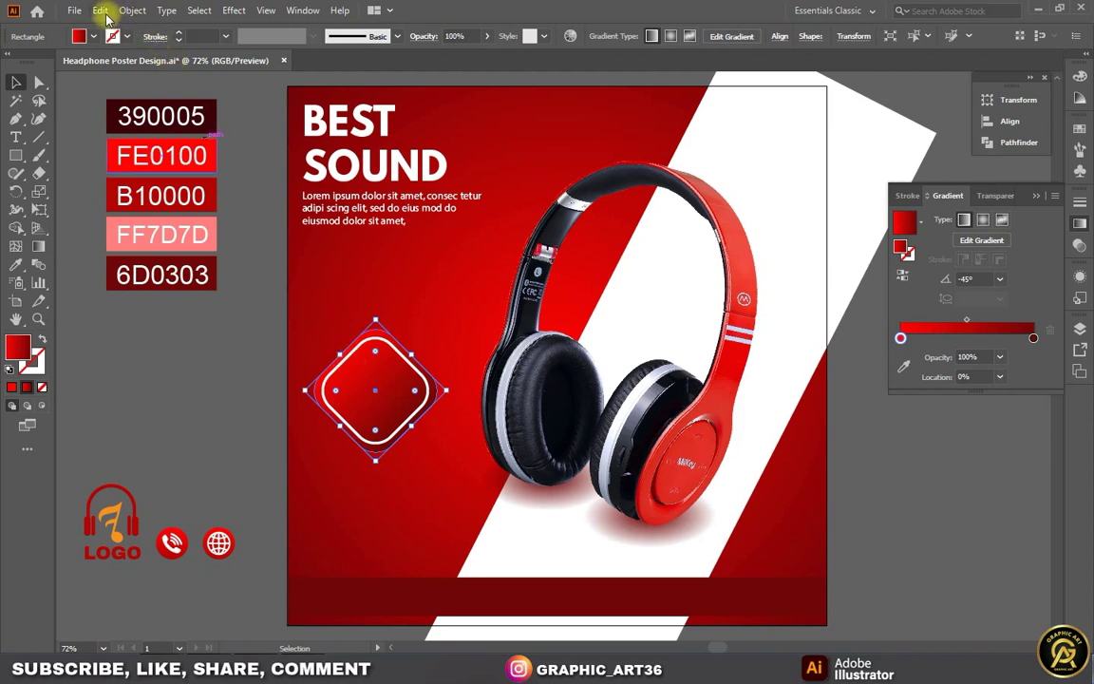
- Paste a duplicate of the diamond in place and fill it pink FF7D7D
left_click(100, 10)
left_click(133, 83)
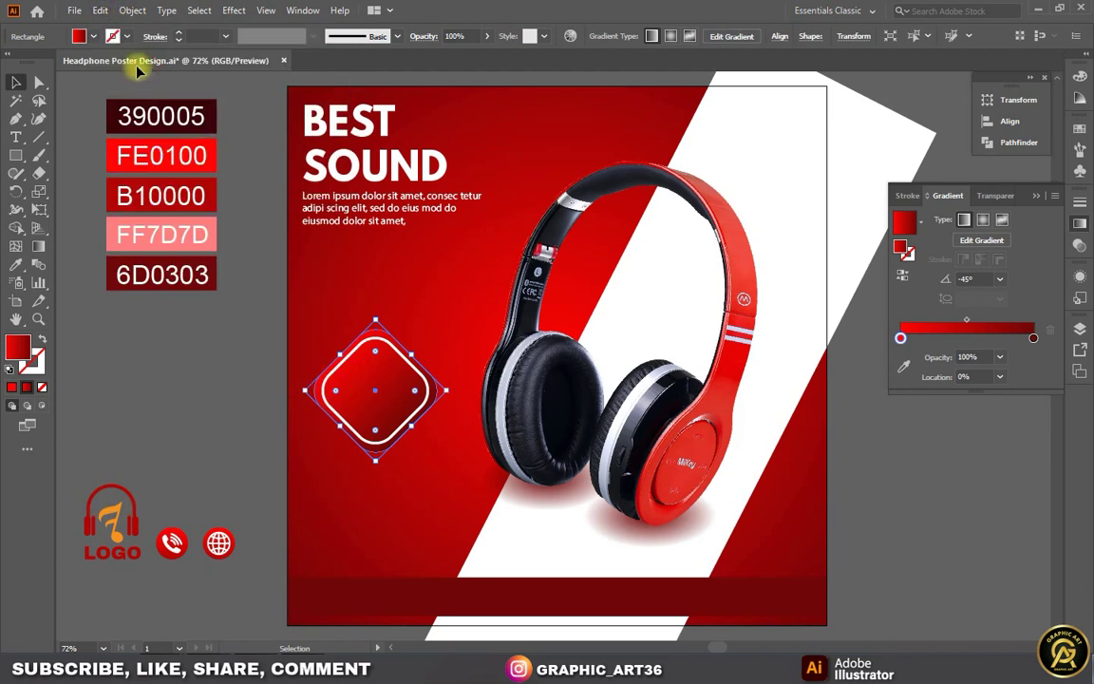
left_click(101, 11)
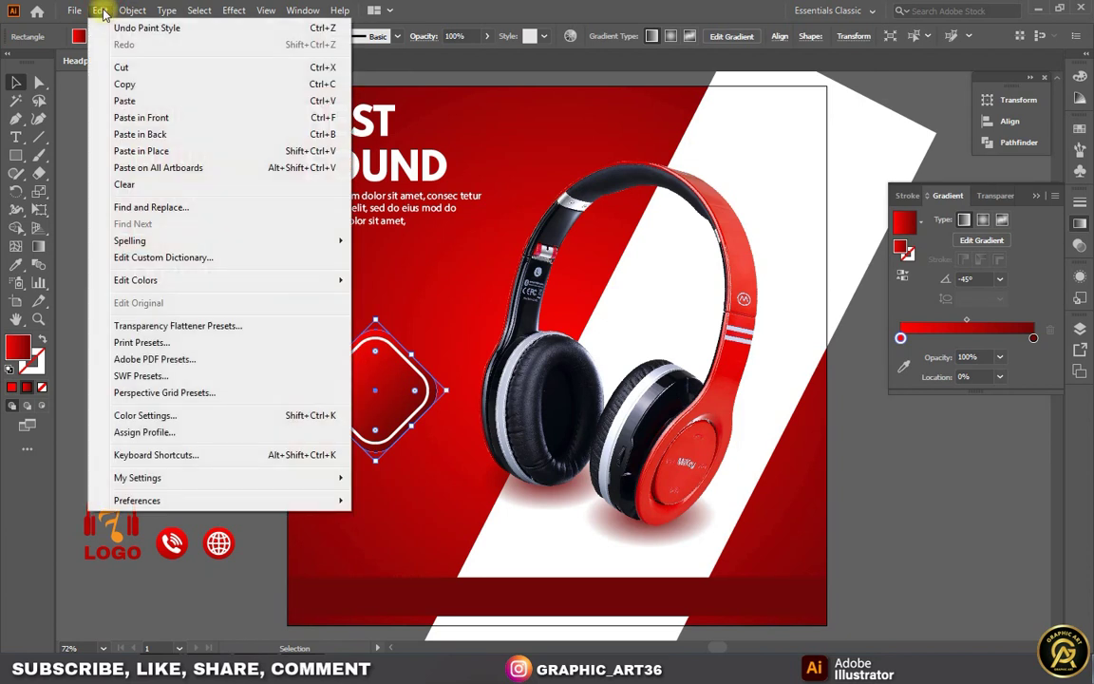
left_click(178, 151)
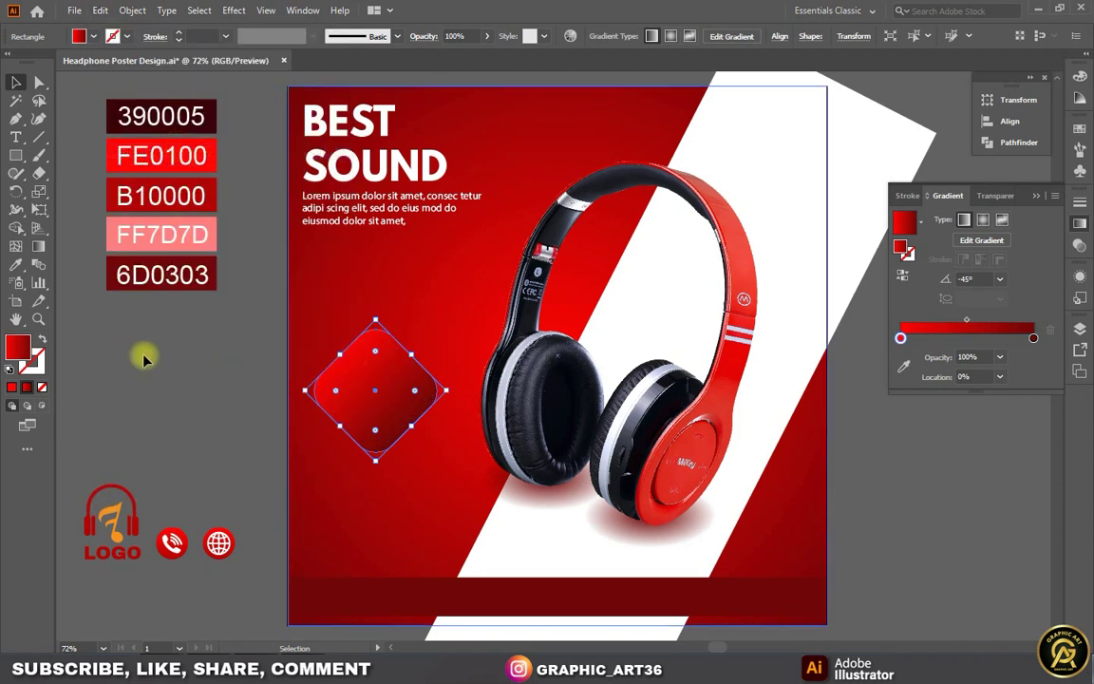
left_click(16, 268)
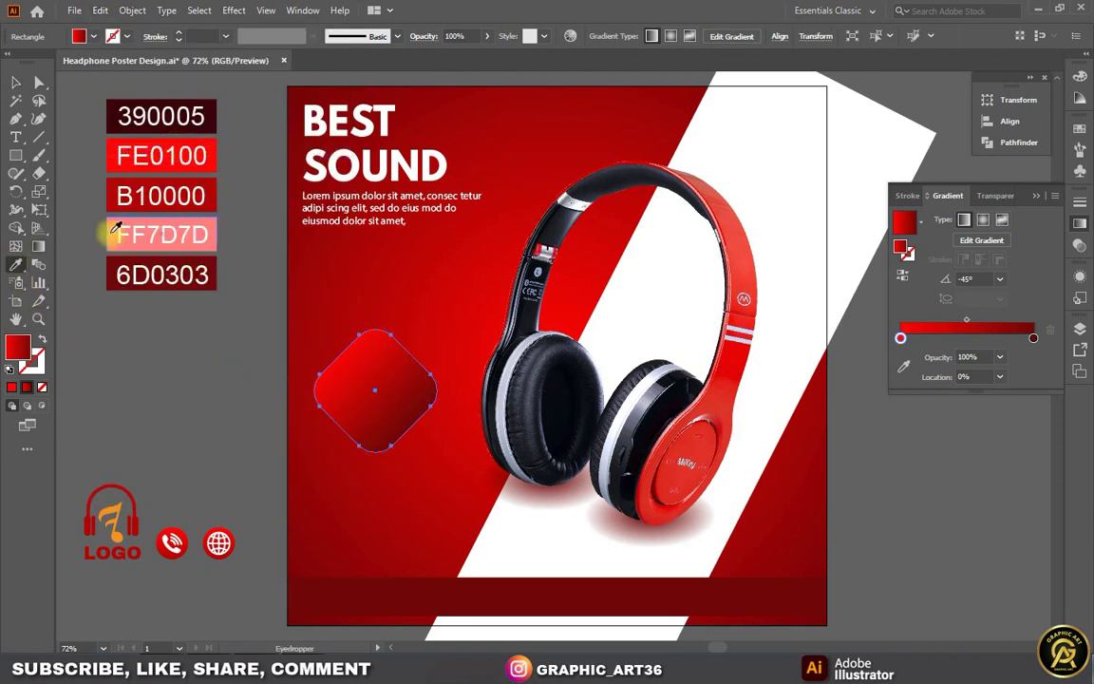
left_click(113, 228)
- Tilt the pink copy and send it backward twice, behind the red diamond
left_click(17, 83)
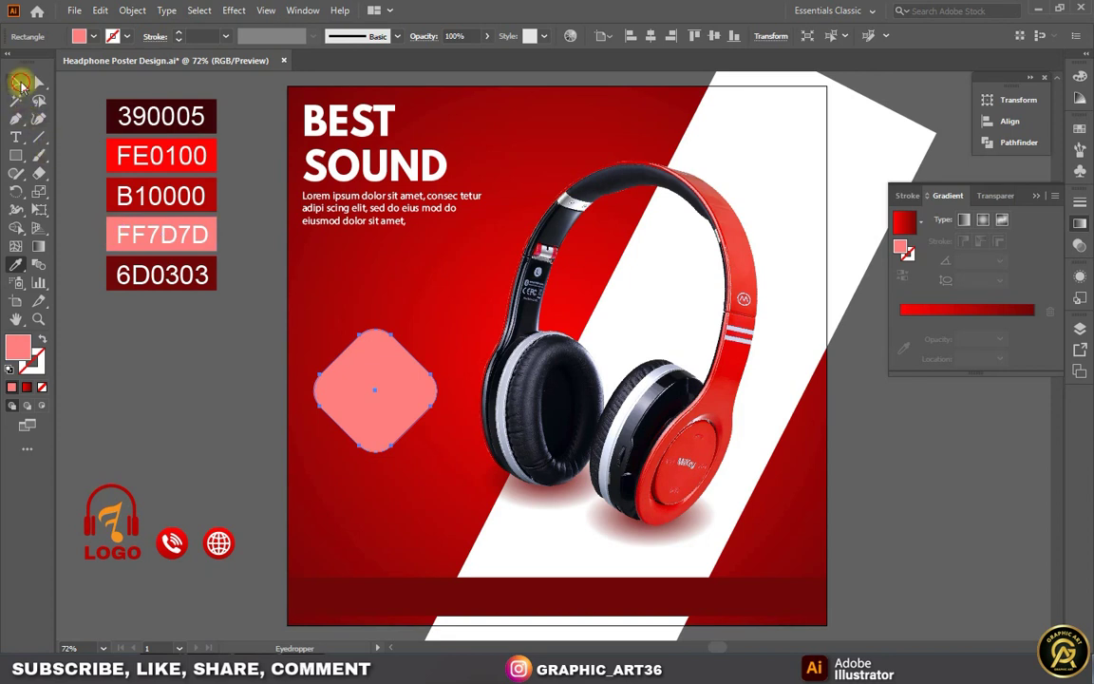
left_click_drag(453, 390, 444, 427)
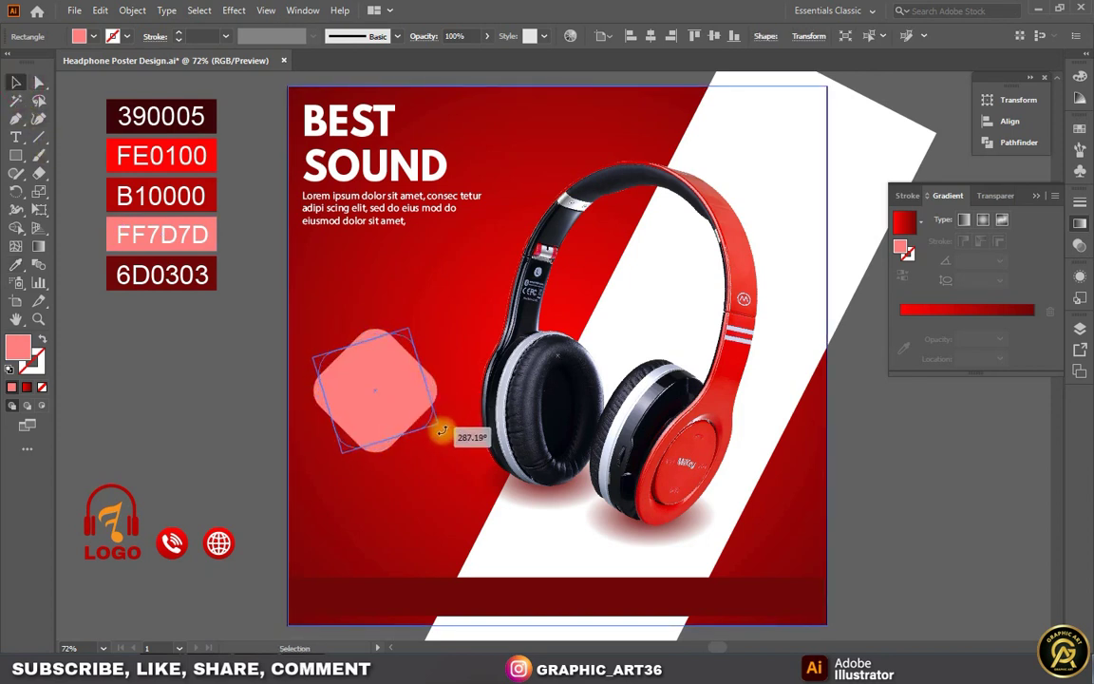
left_click_drag(445, 428, 441, 428)
right_click(404, 397)
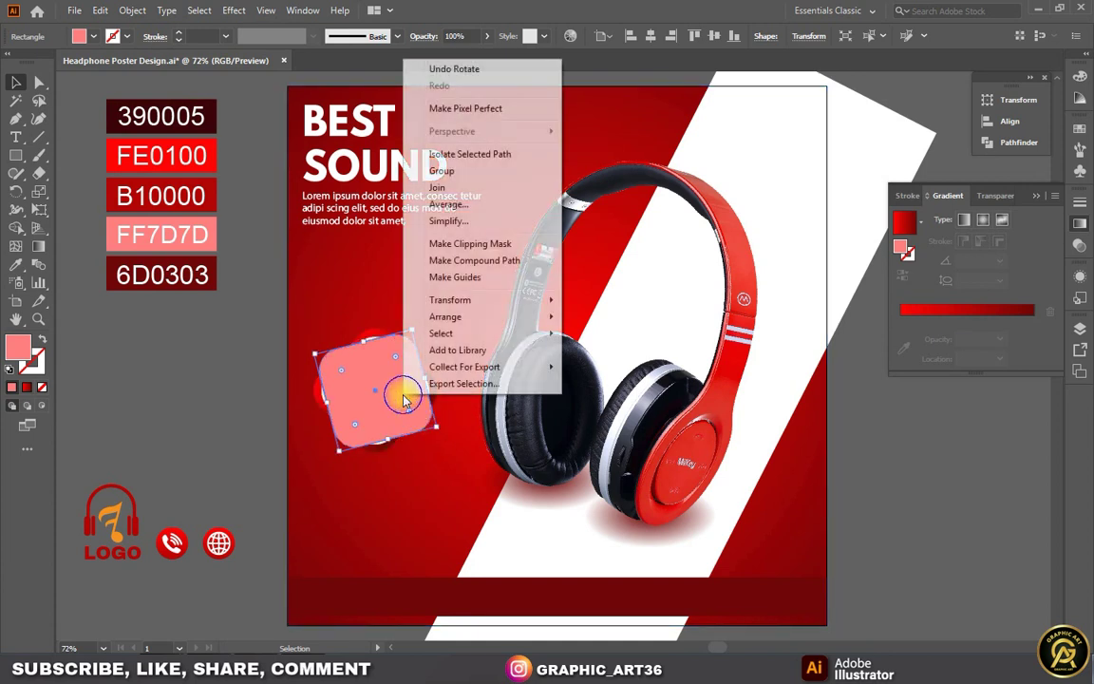
mouse_move(446, 316)
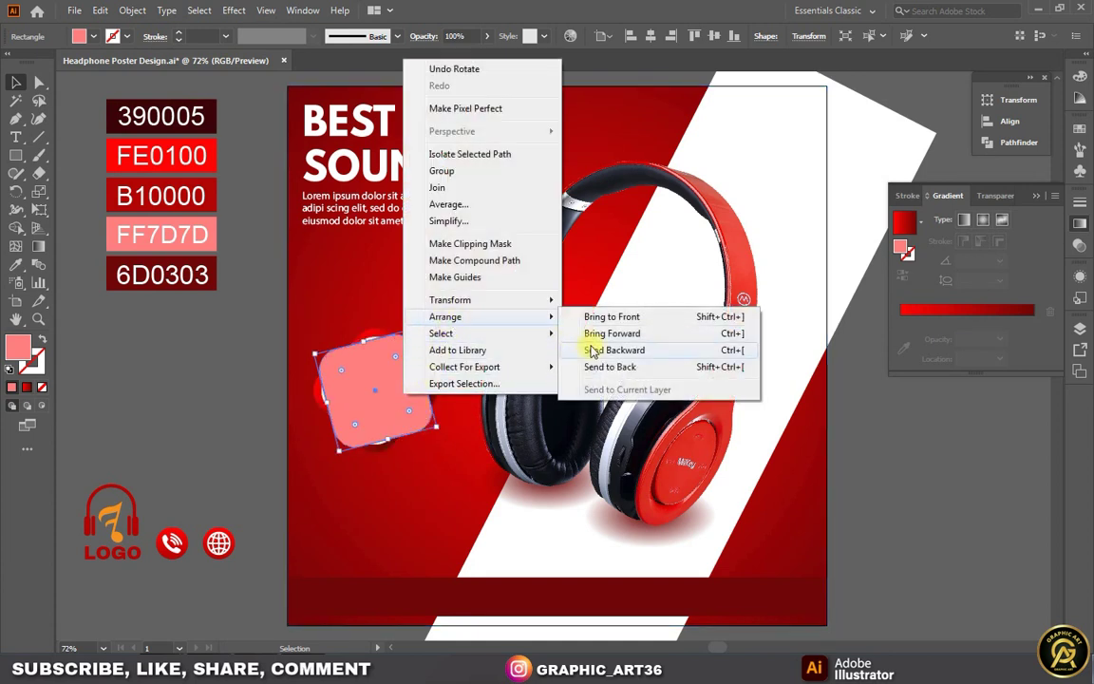
left_click(592, 349)
right_click(388, 384)
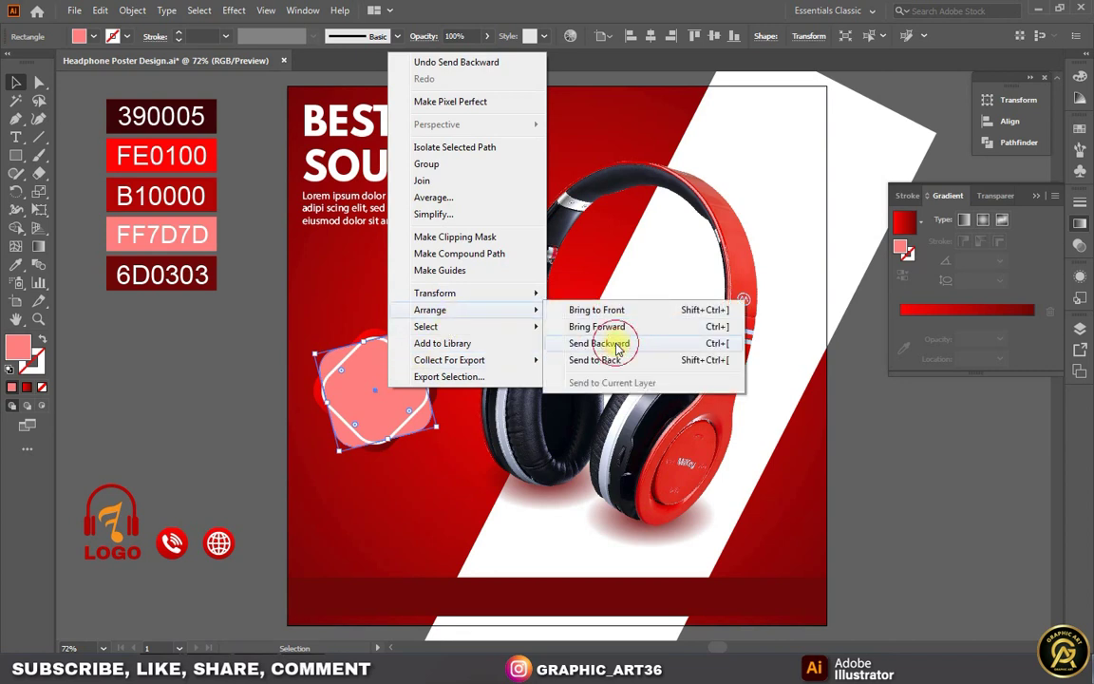
left_click(616, 346)
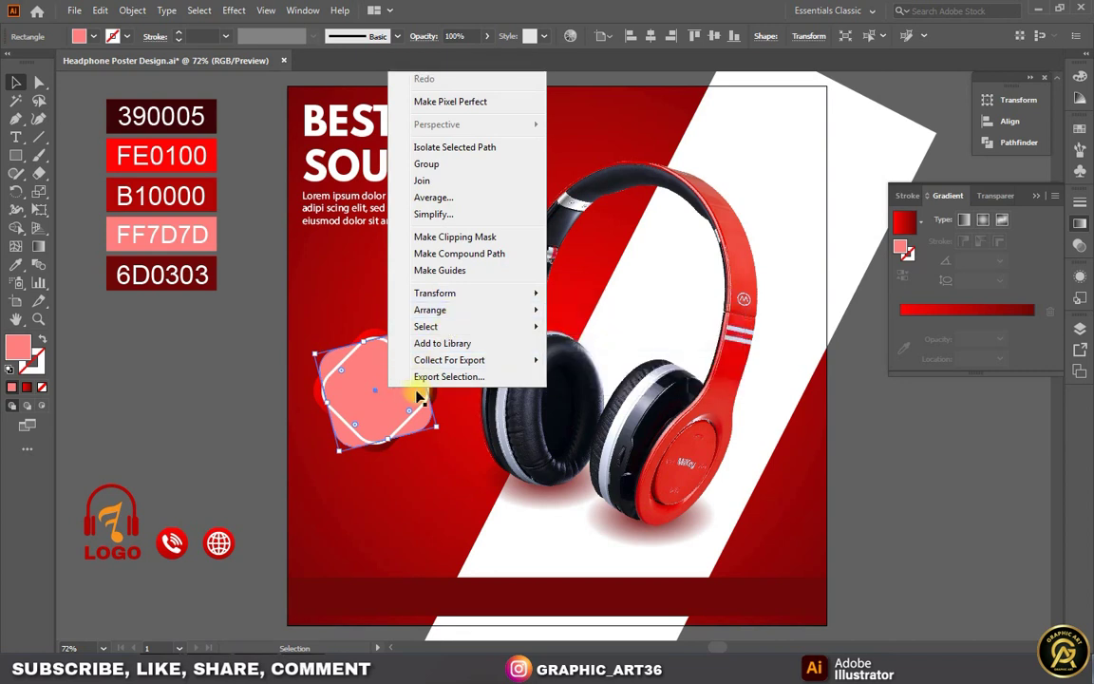
left_click(261, 393)
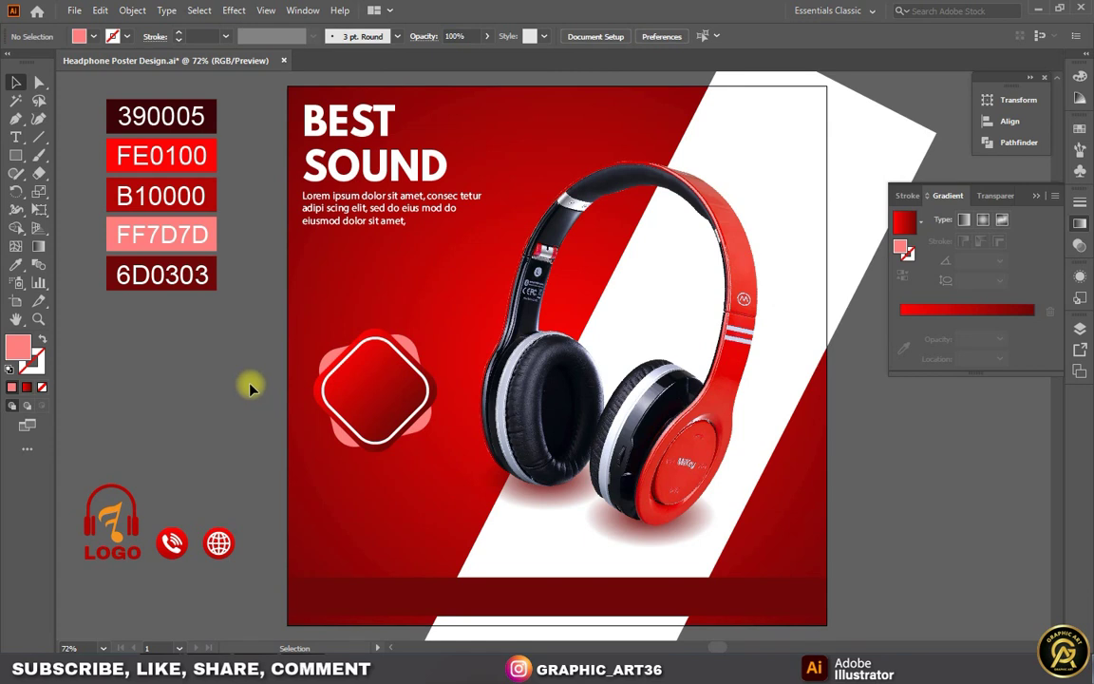
- Add '20%' text in white League Spartan Bold
left_click(16, 136)
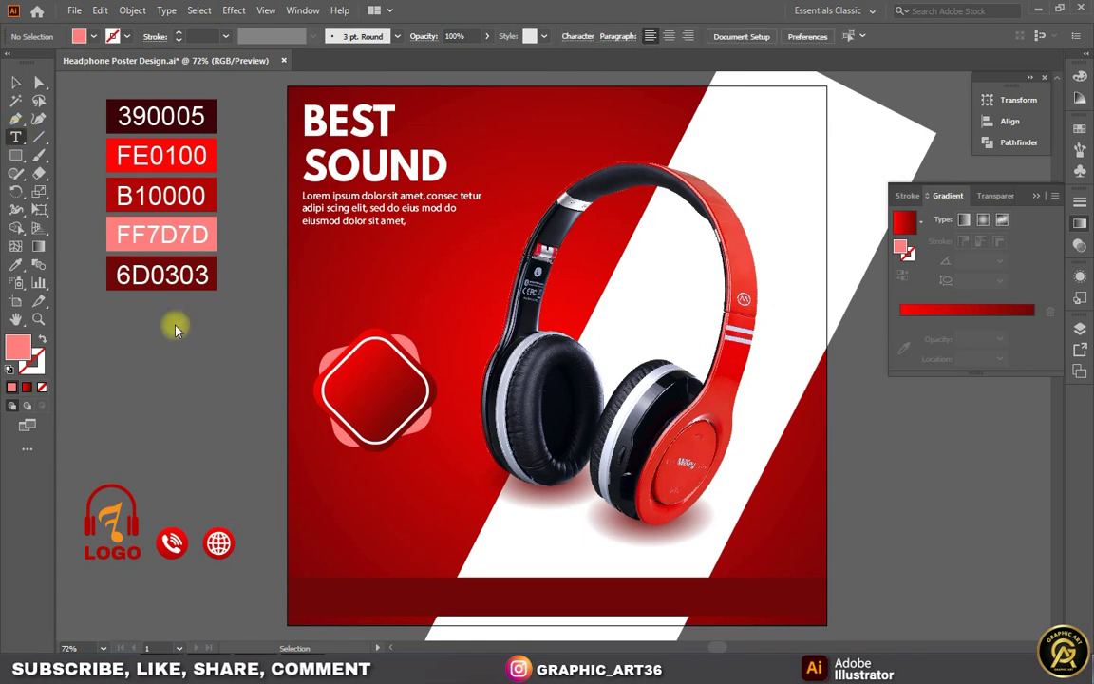
left_click(151, 401)
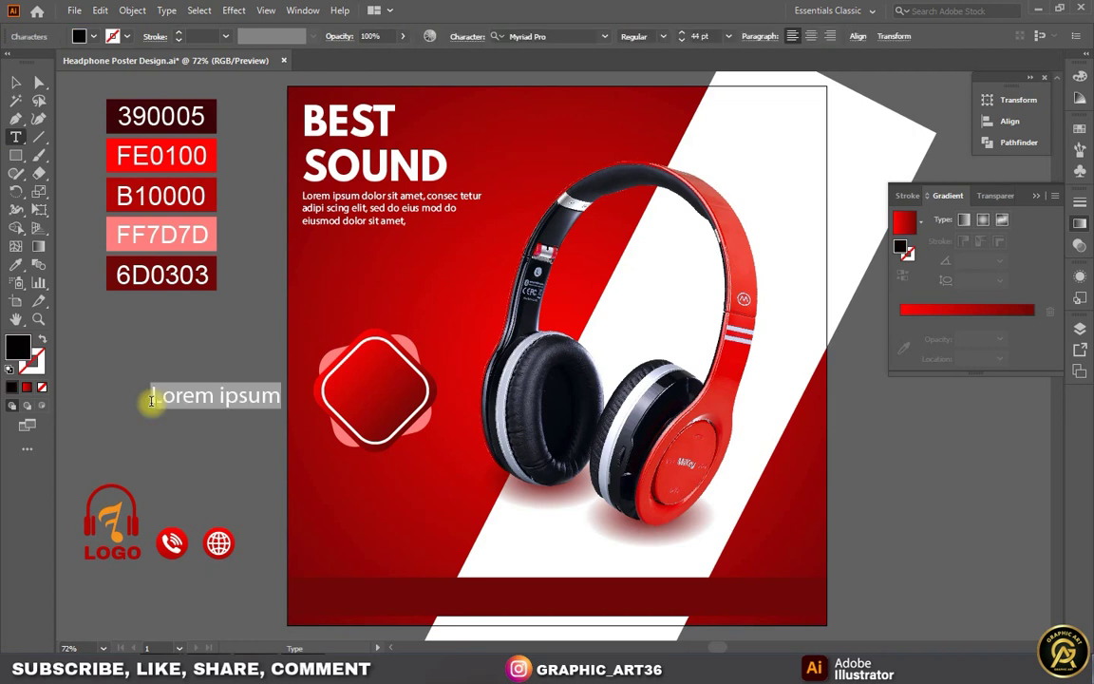
type("20%")
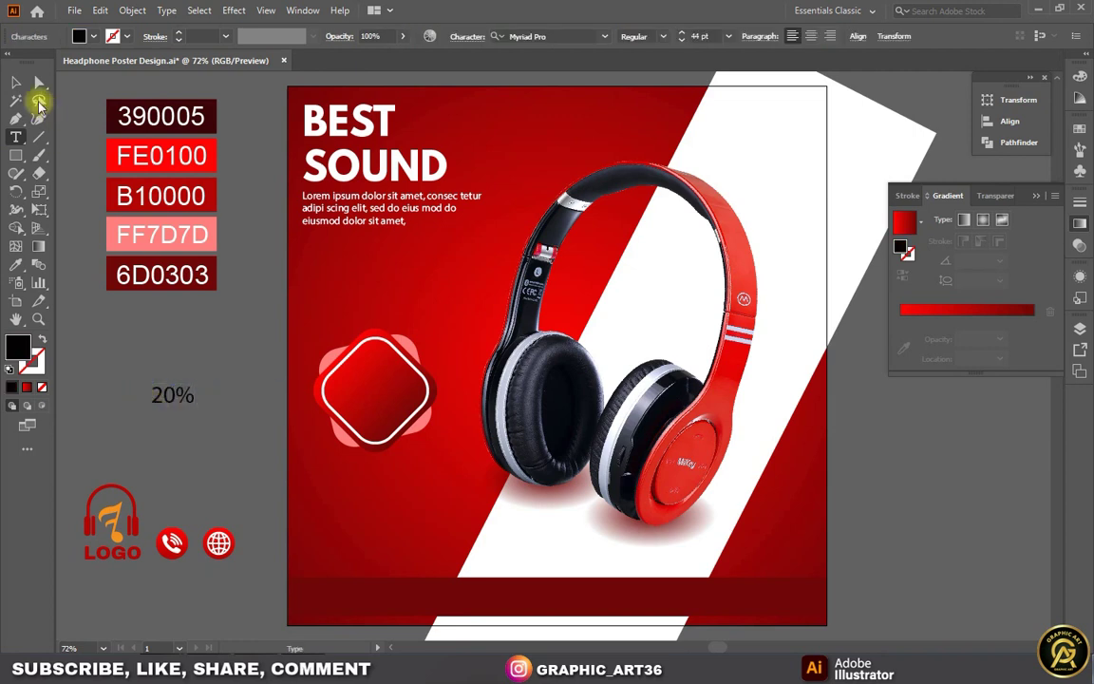
left_click(15, 84)
left_click(111, 36)
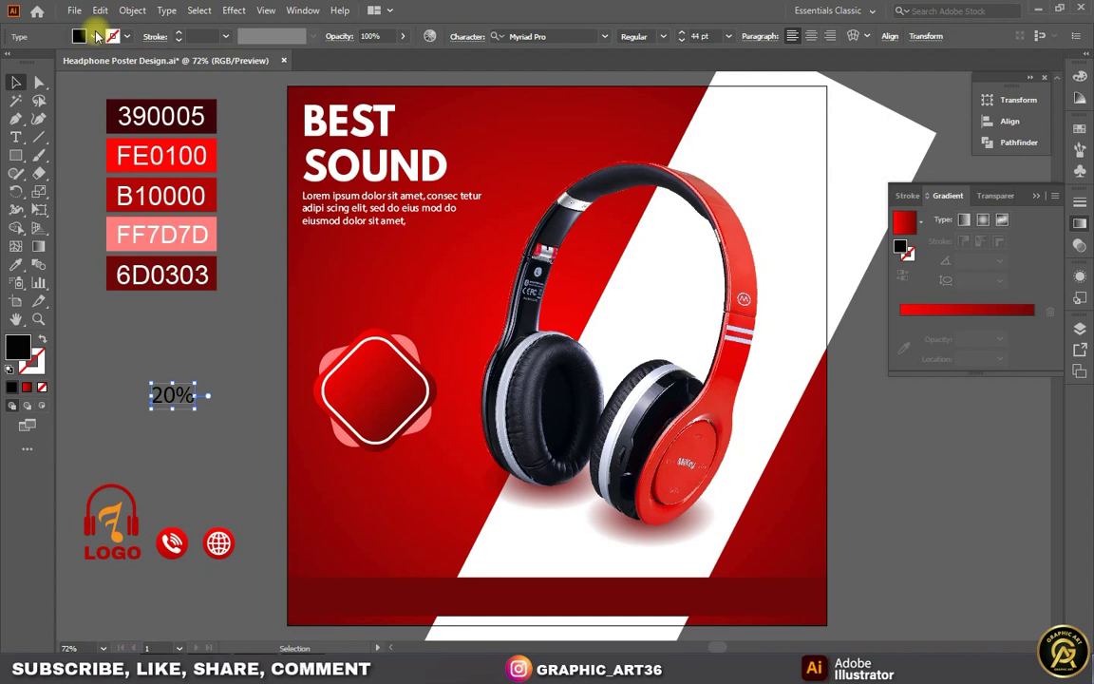
left_click(30, 66)
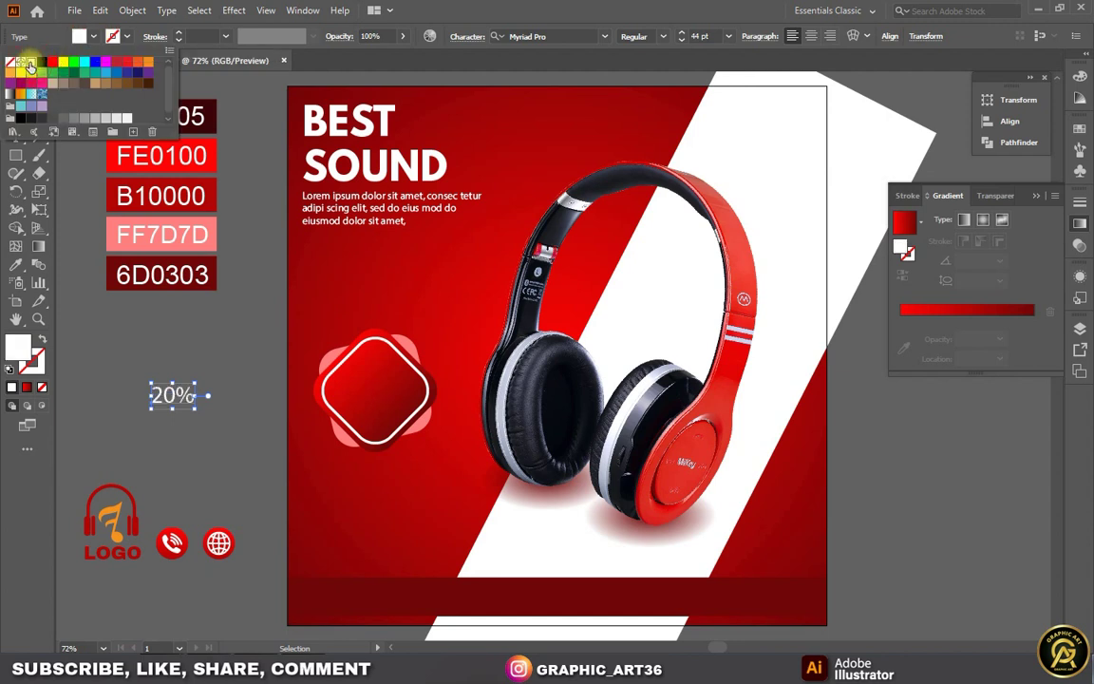
left_click(604, 38)
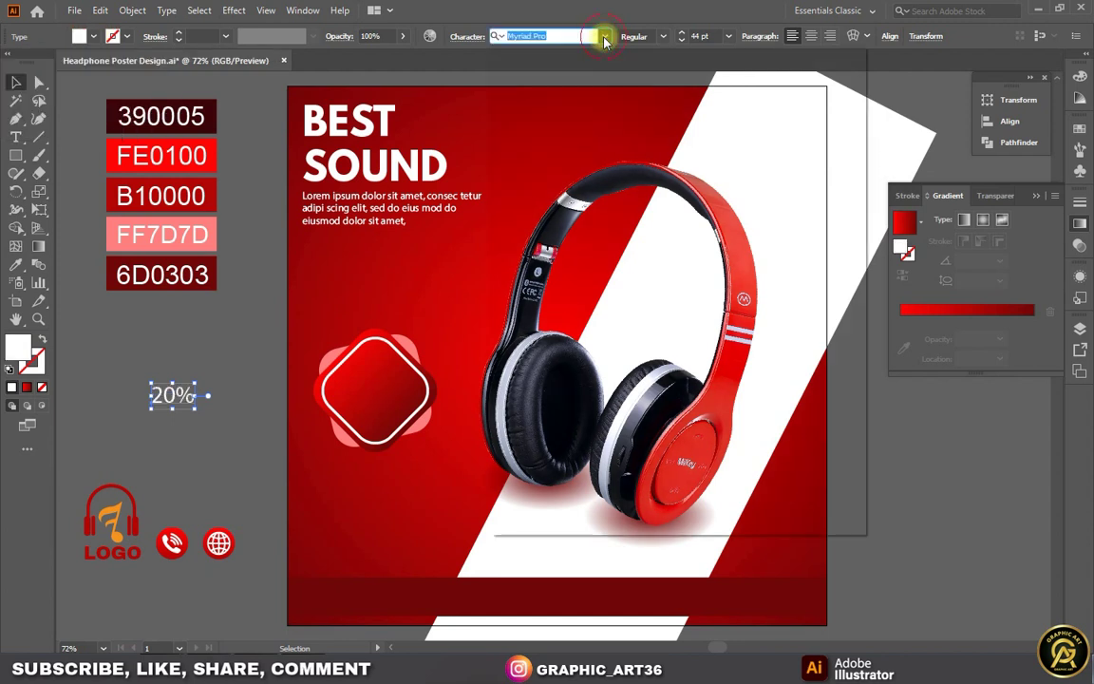
left_click(624, 139)
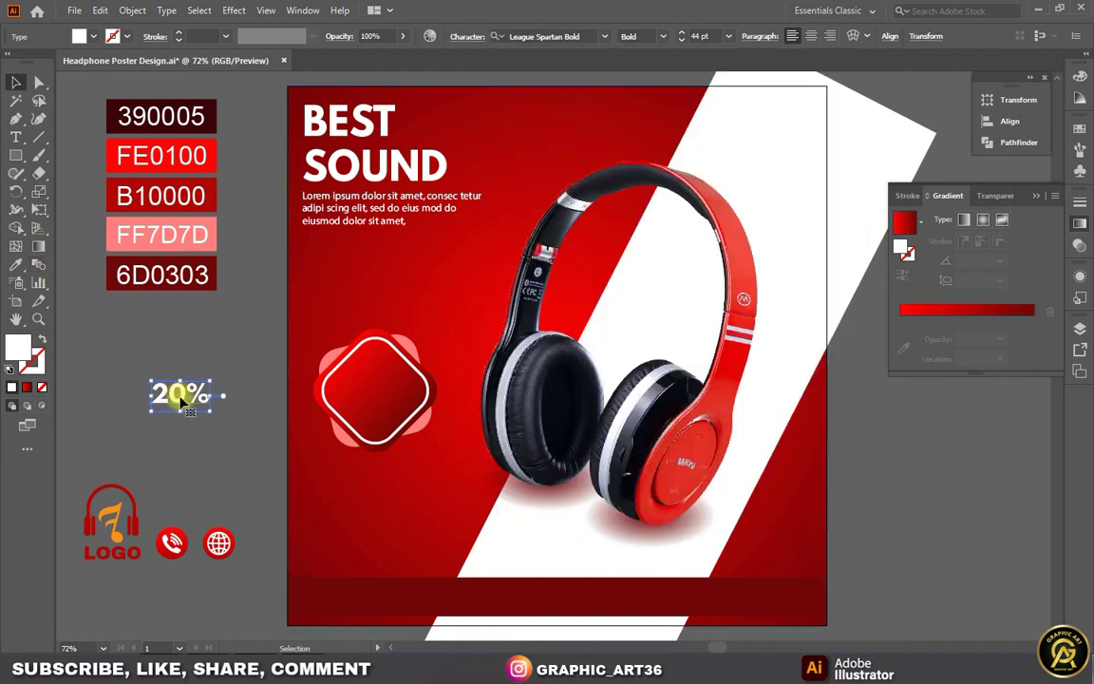
- Duplicate the text below as 'OFF' and position both lines on the badge
left_click_drag(180, 399, 177, 427)
double_click(177, 426)
type("OFF")
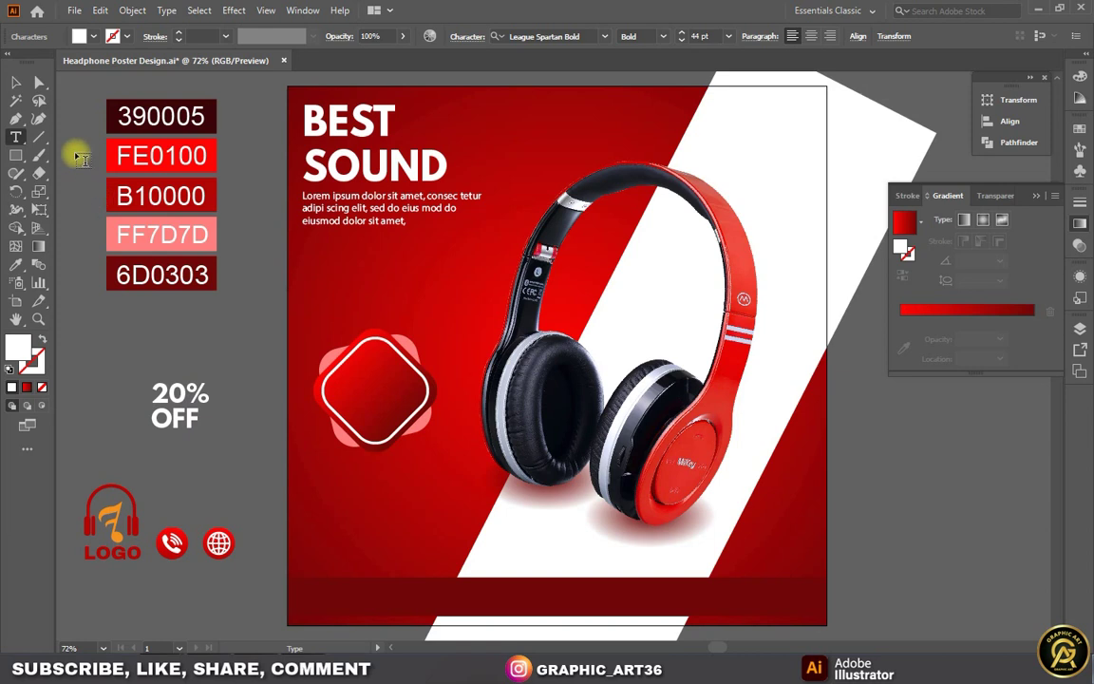
left_click(16, 82)
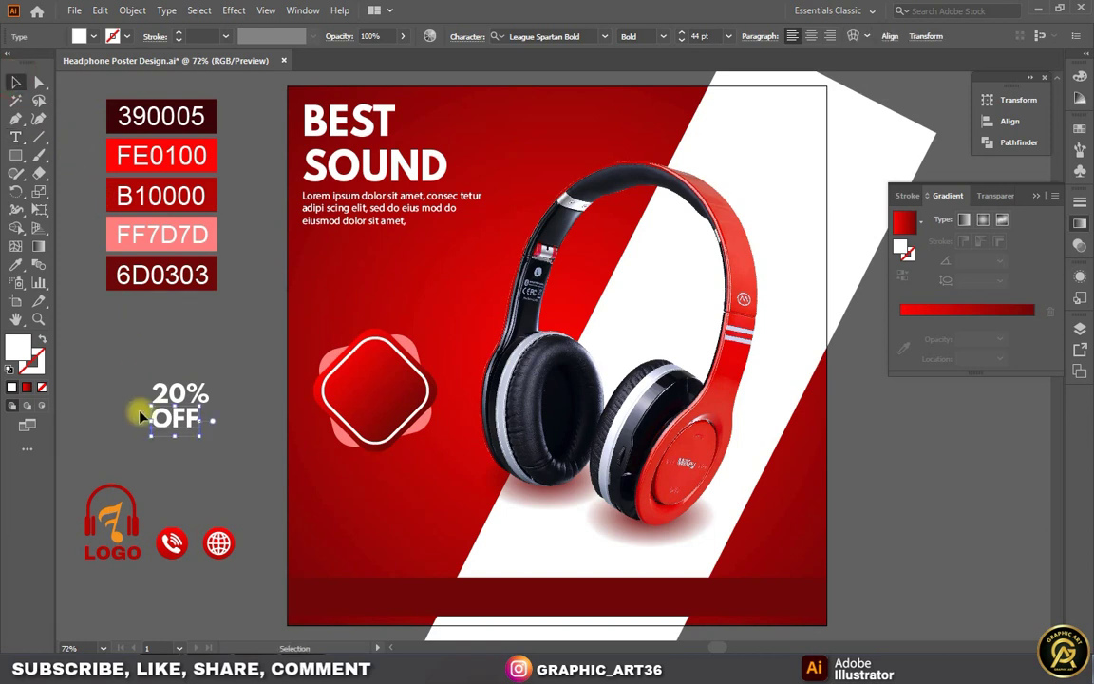
key("Right")
key("Right")
key("Right")
key("Right")
mouse_move(147, 380)
left_mouse_down()
mouse_move(195, 443)
mouse_move(376, 390)
left_mouse_up()
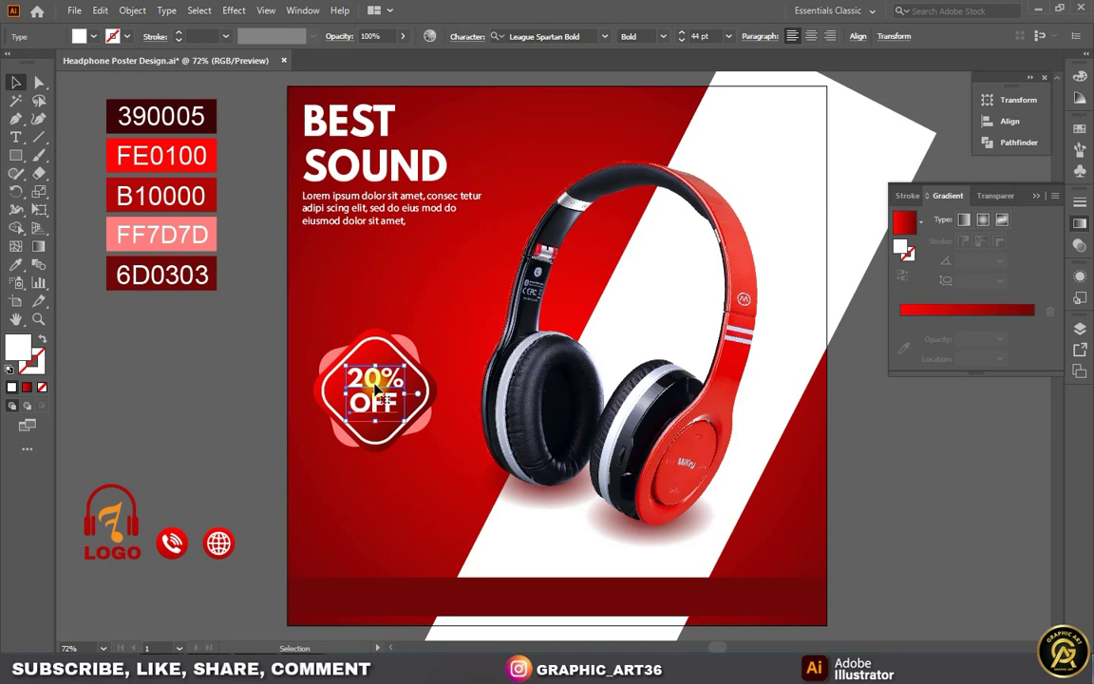
left_click(238, 354)
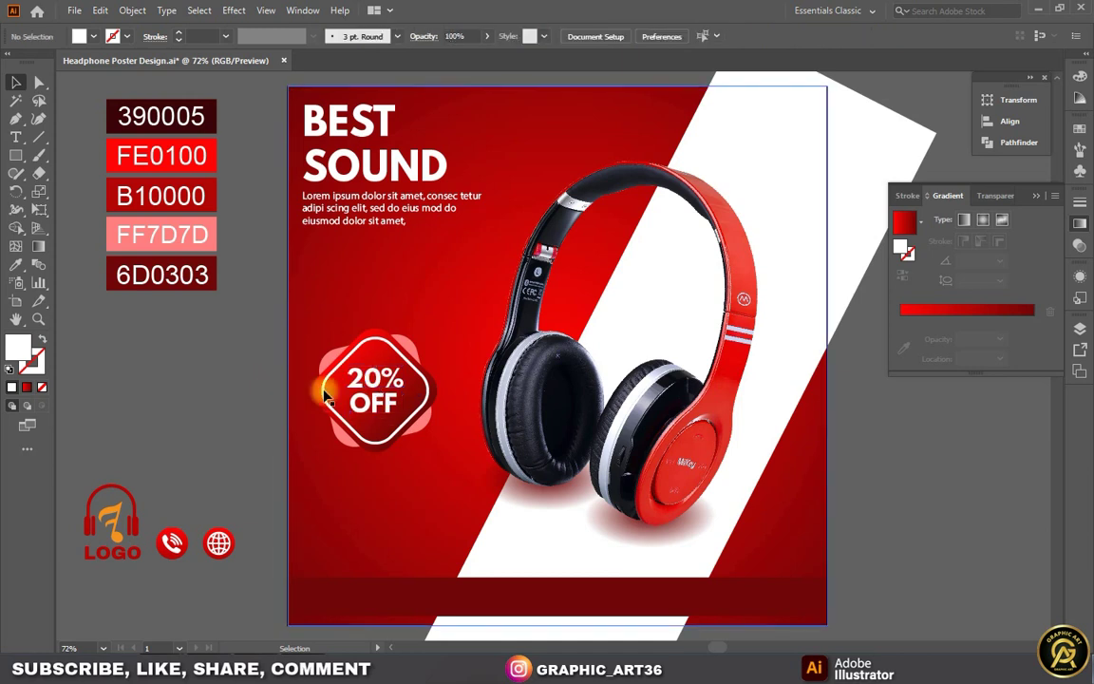
- Group the badge shapes together with the 20% OFF text
left_click(362, 414)
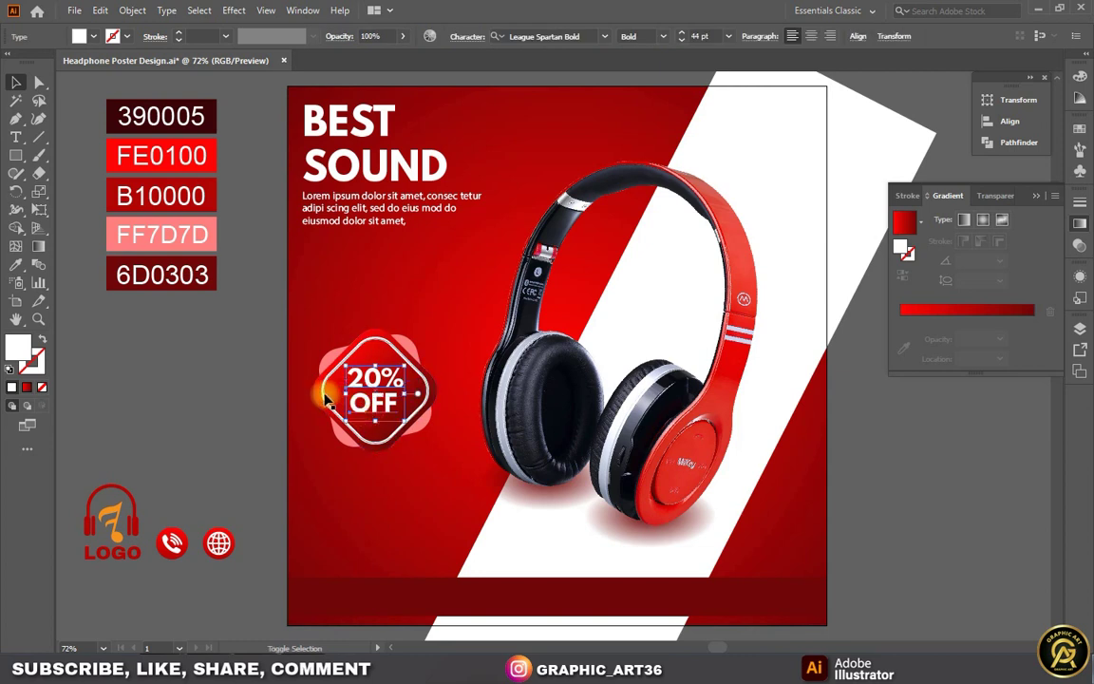
left_click(322, 391, "shift")
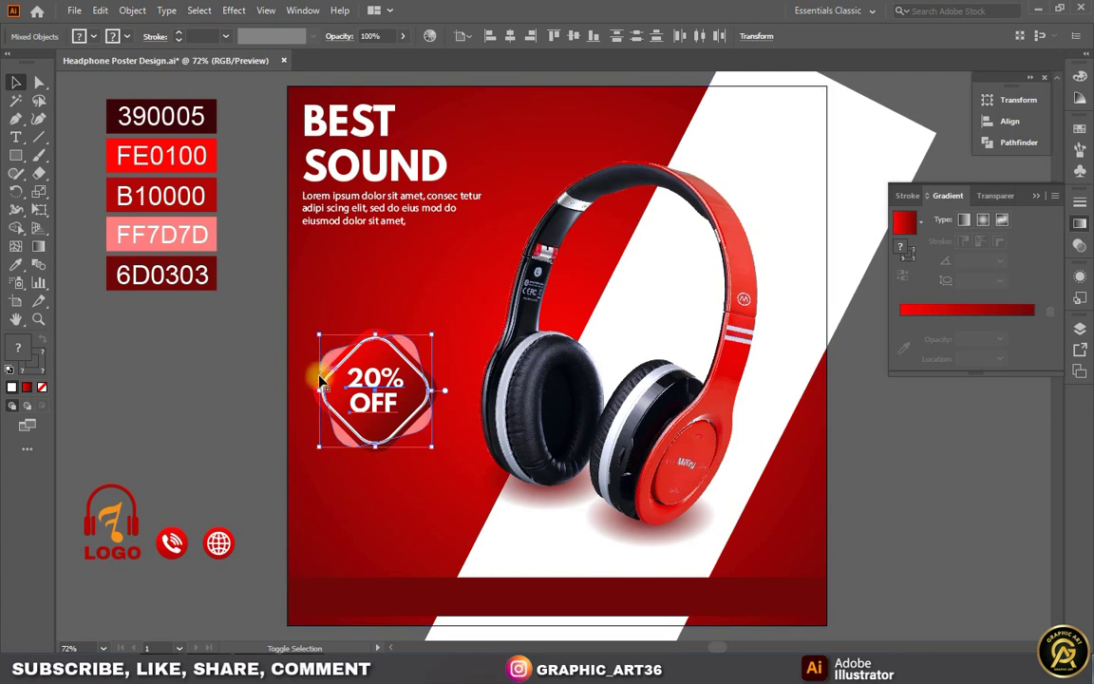
left_click_drag(322, 390, 316, 388)
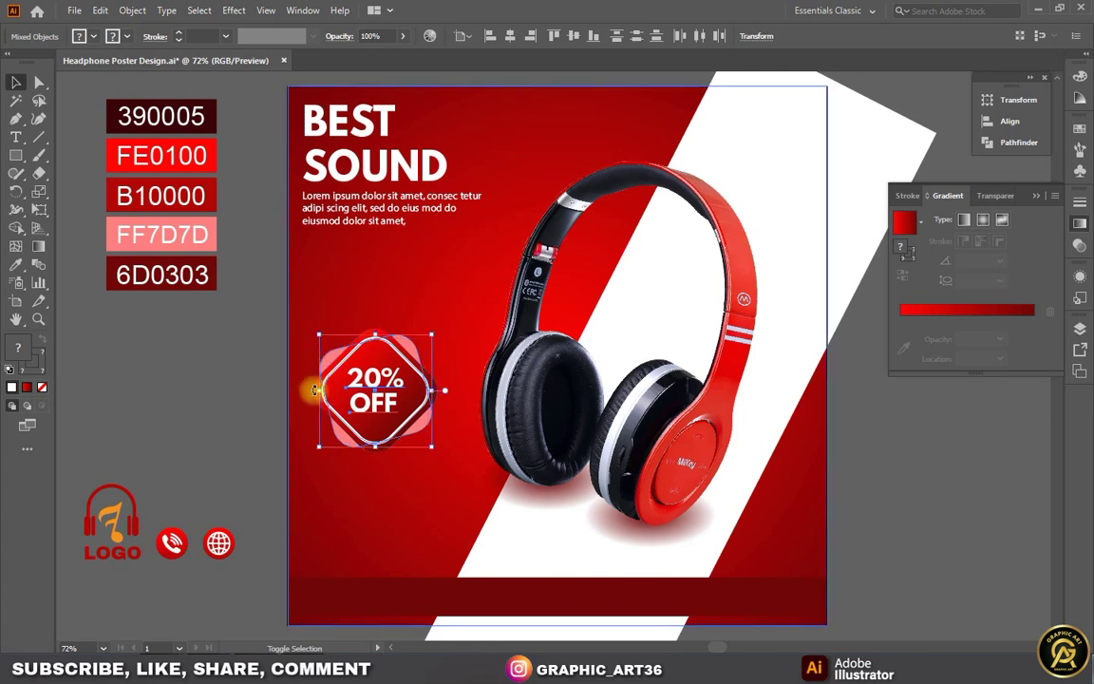
left_click_drag(314, 387, 307, 386)
right_click(345, 392)
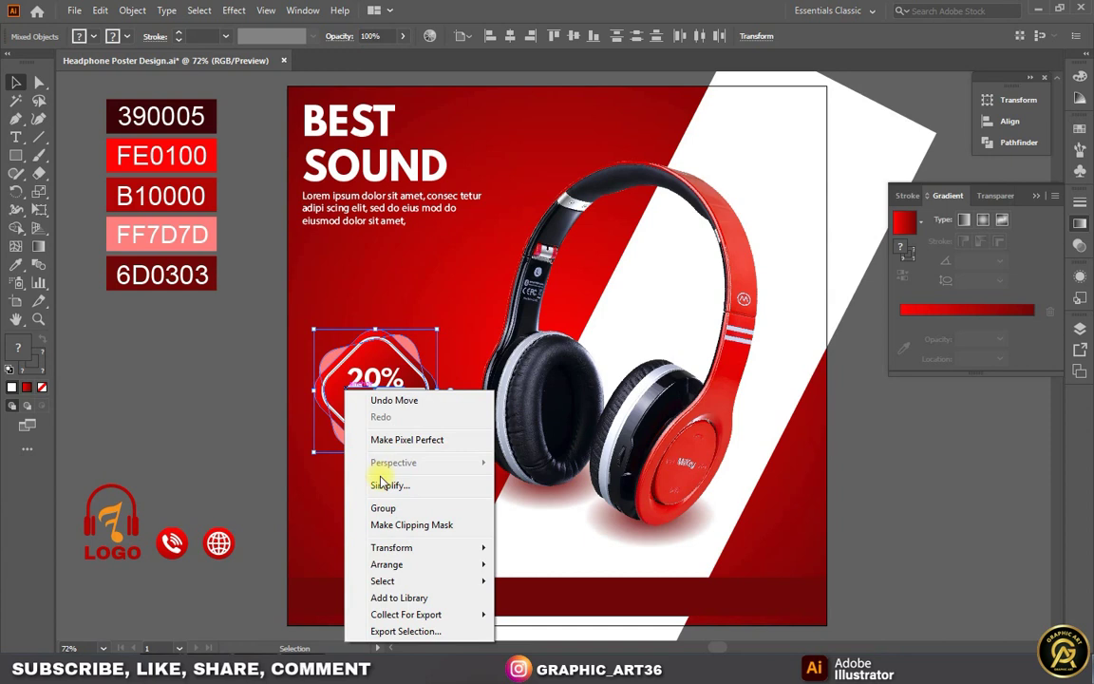
left_click(381, 509)
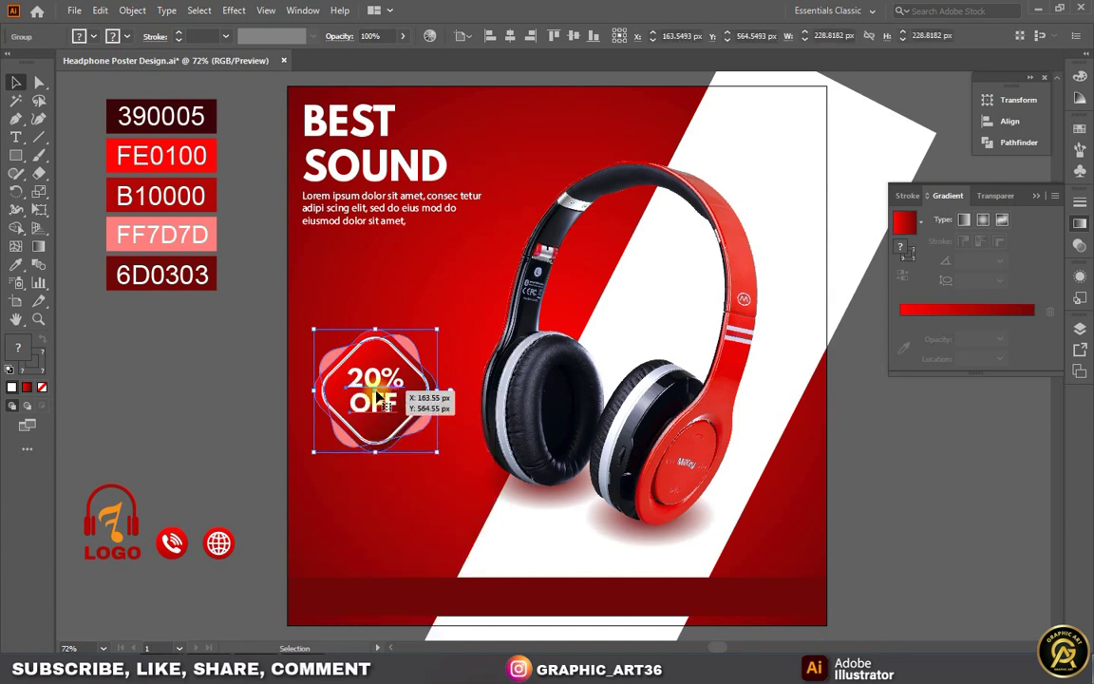
- Move the grouped badge straight down the poster's left side
left_click_drag(374, 390, 374, 472)
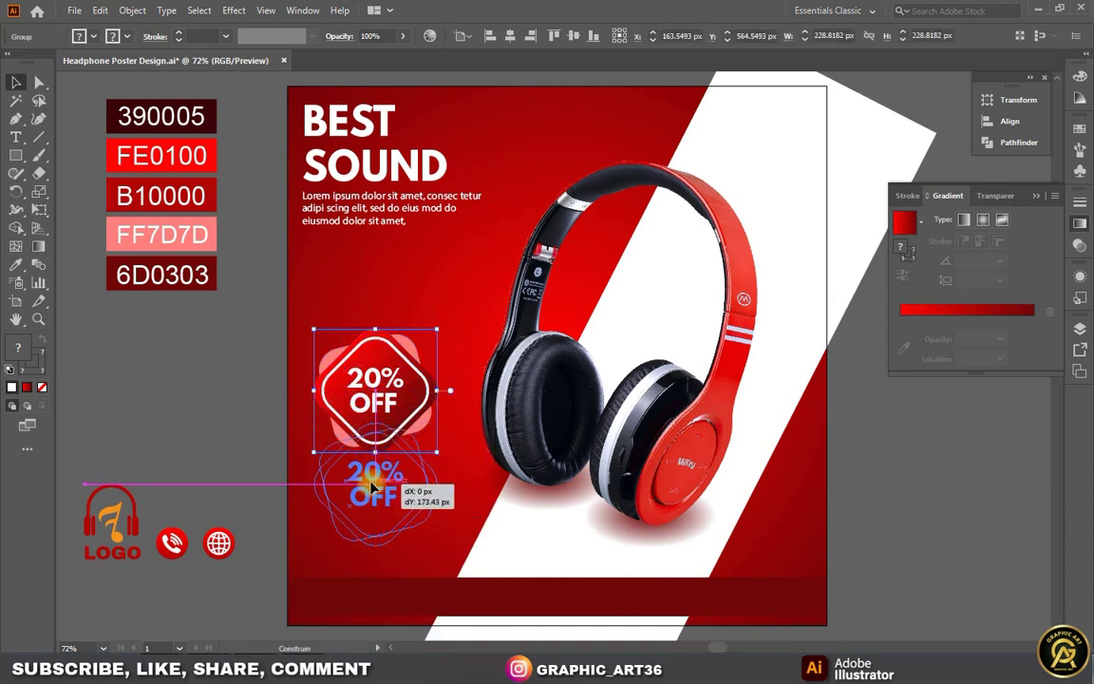
left_click_drag(373, 473, 373, 472)
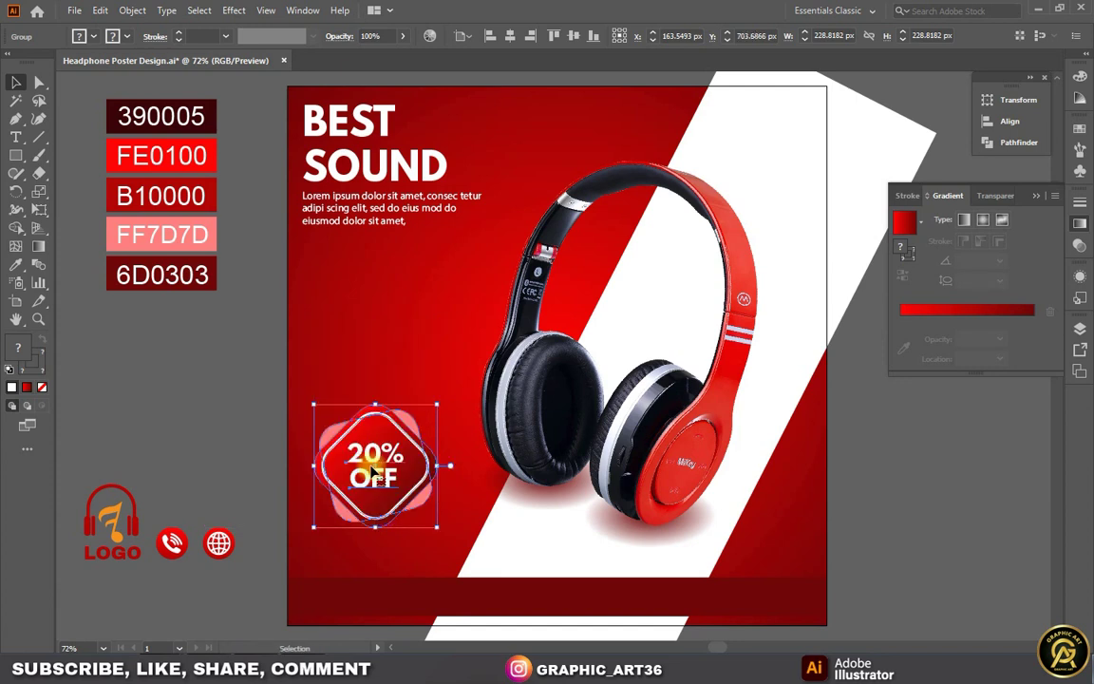
left_click(253, 450)
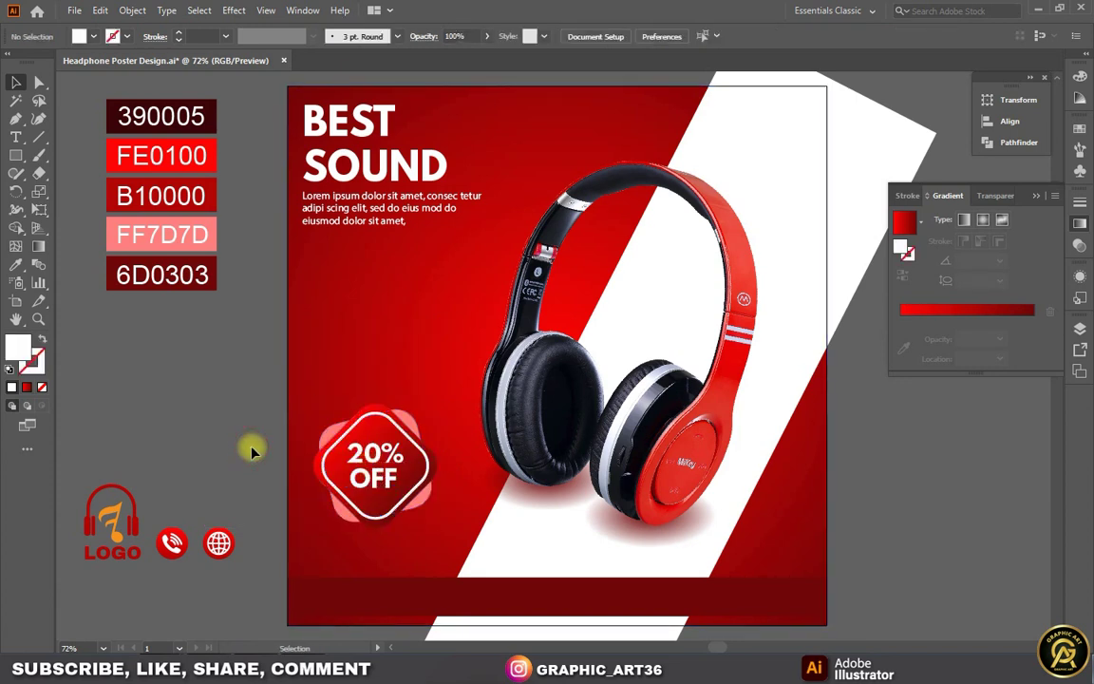
left_click(17, 158)
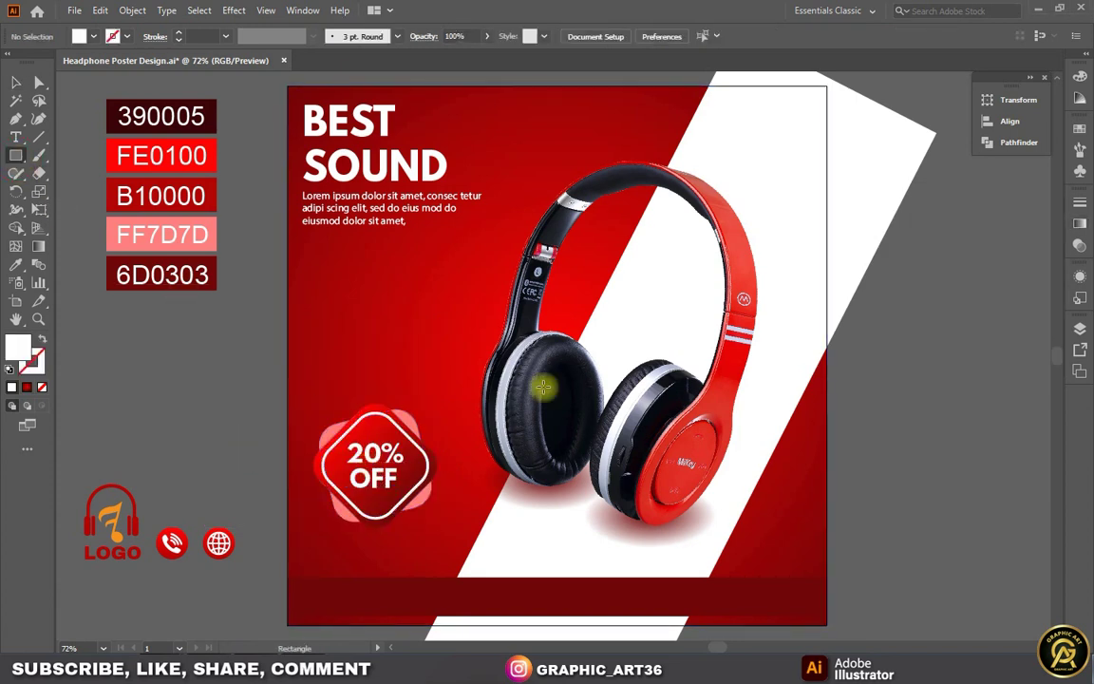
- Draw a wide rectangle above the badge and round its corners fully into a pill
left_click_drag(321, 309, 463, 350)
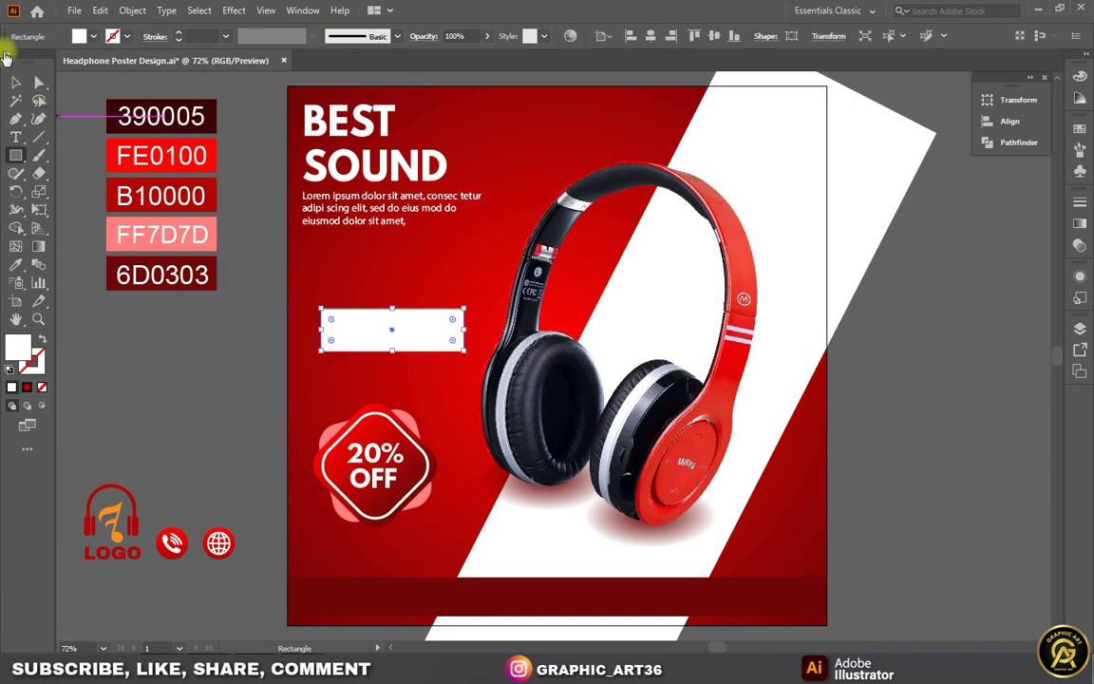
left_click(38, 85)
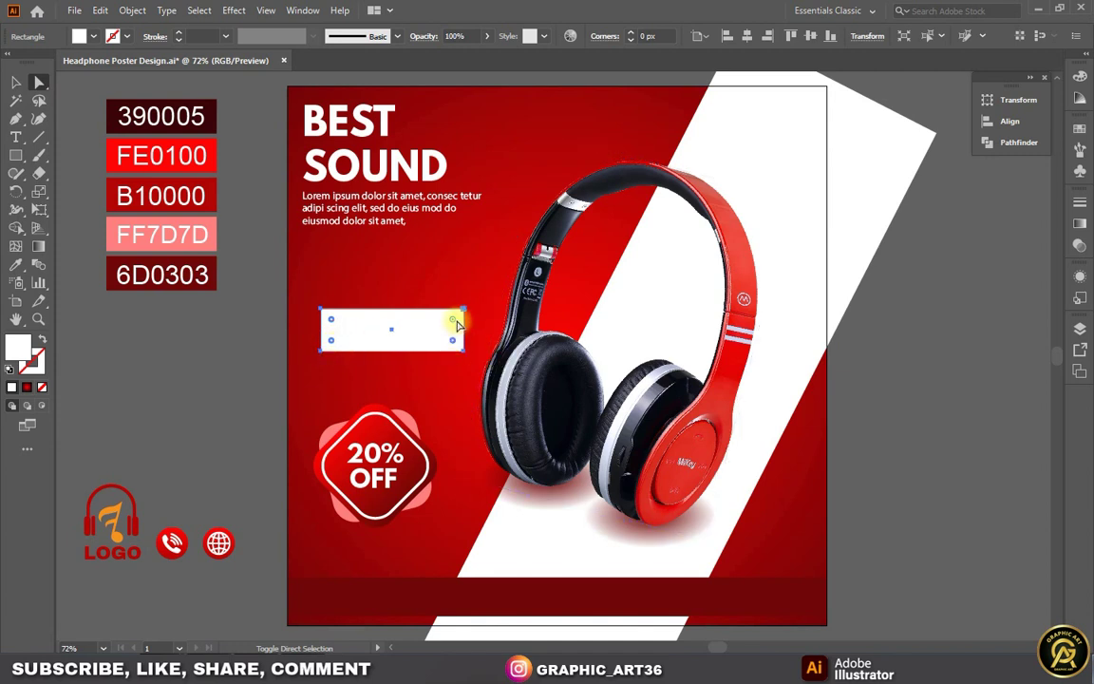
left_click_drag(455, 324, 392, 328)
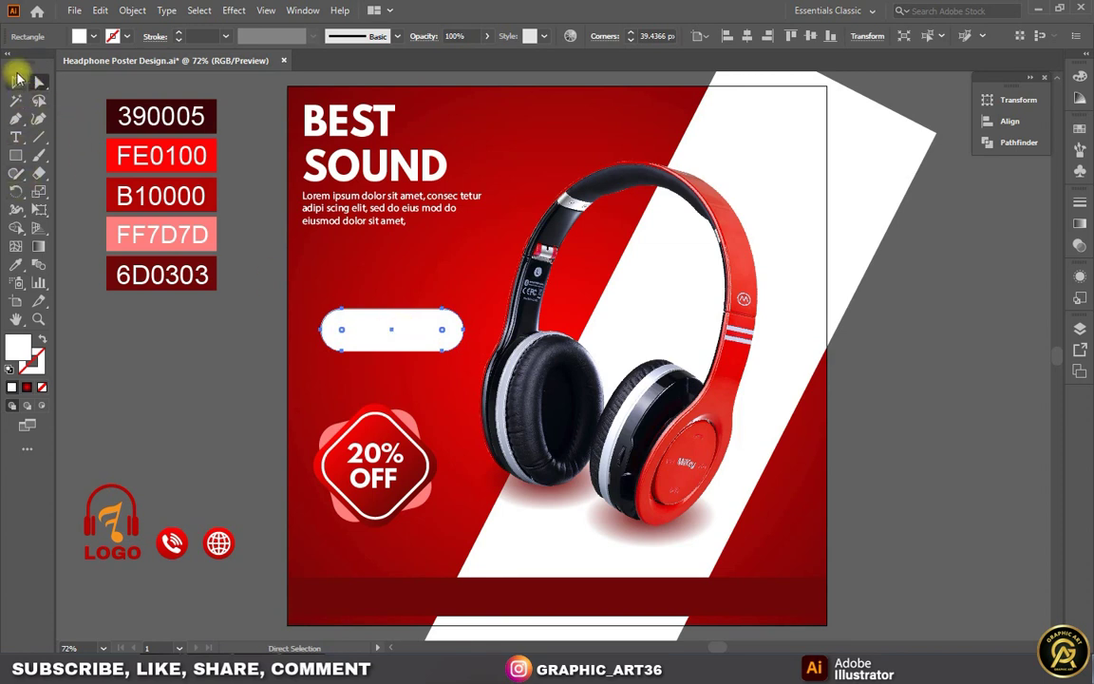
left_click(16, 81)
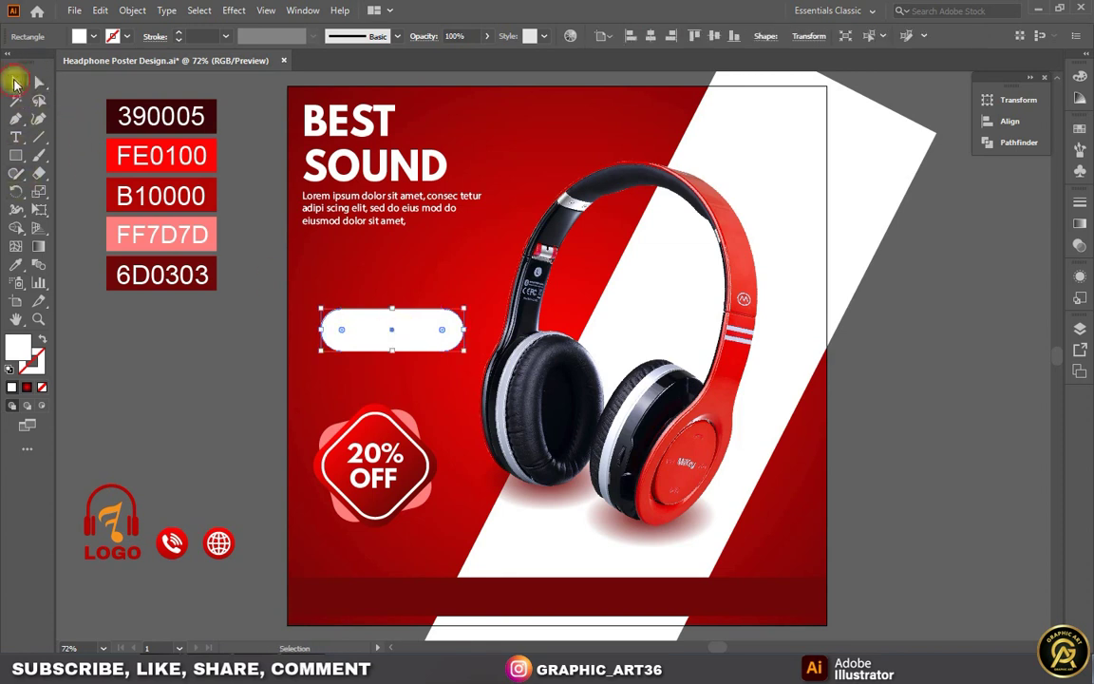
left_click(1080, 223)
- Fill the pill with a linear gradient from FF7D7D pink to bright red
left_click(999, 311)
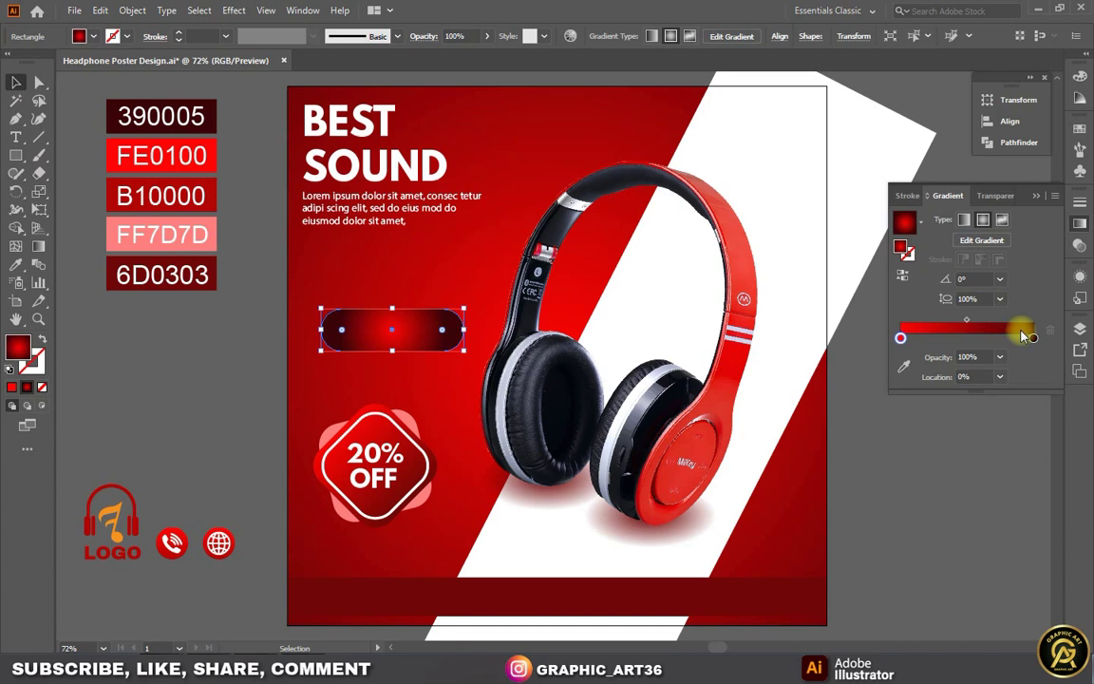
left_click(964, 220)
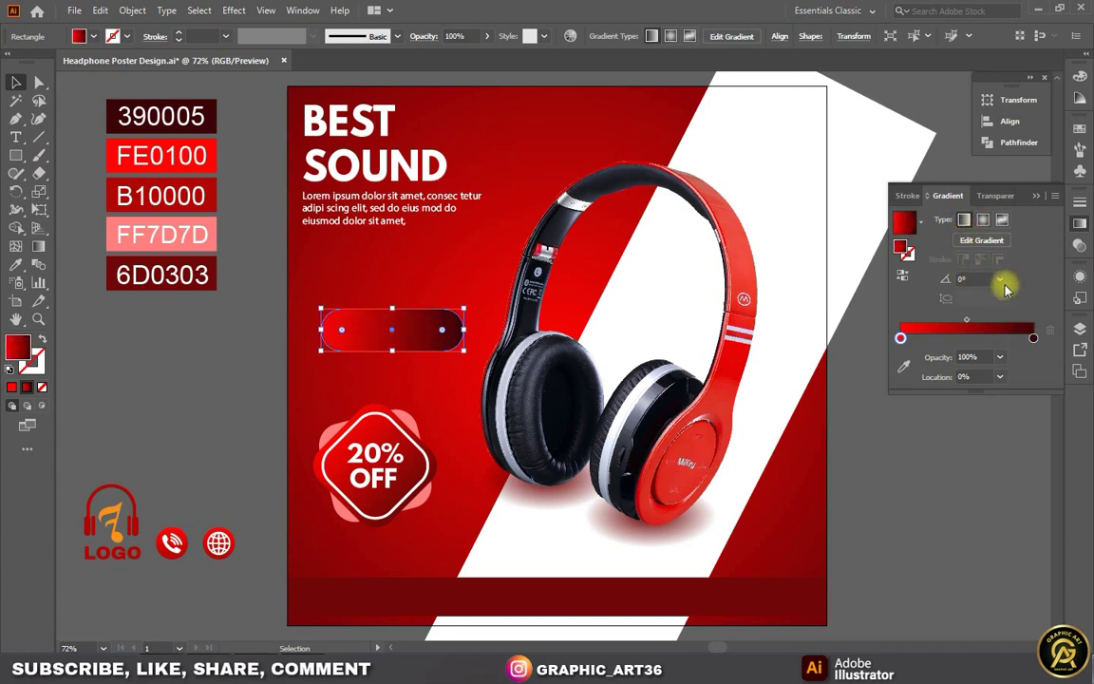
left_click(1034, 338)
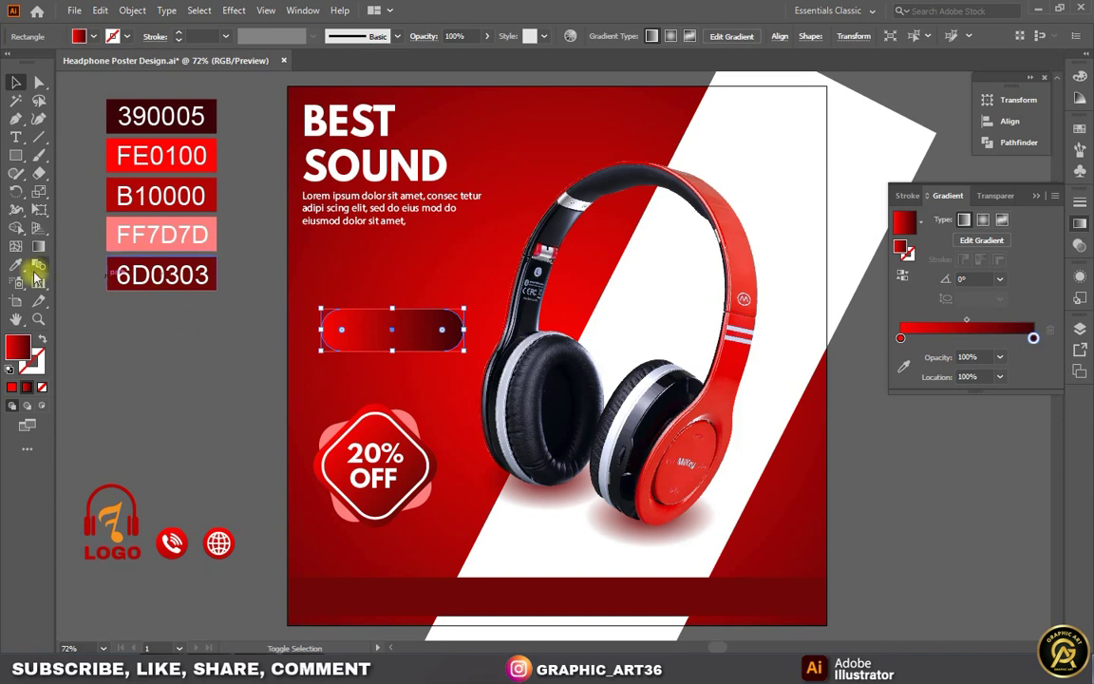
left_click(16, 263)
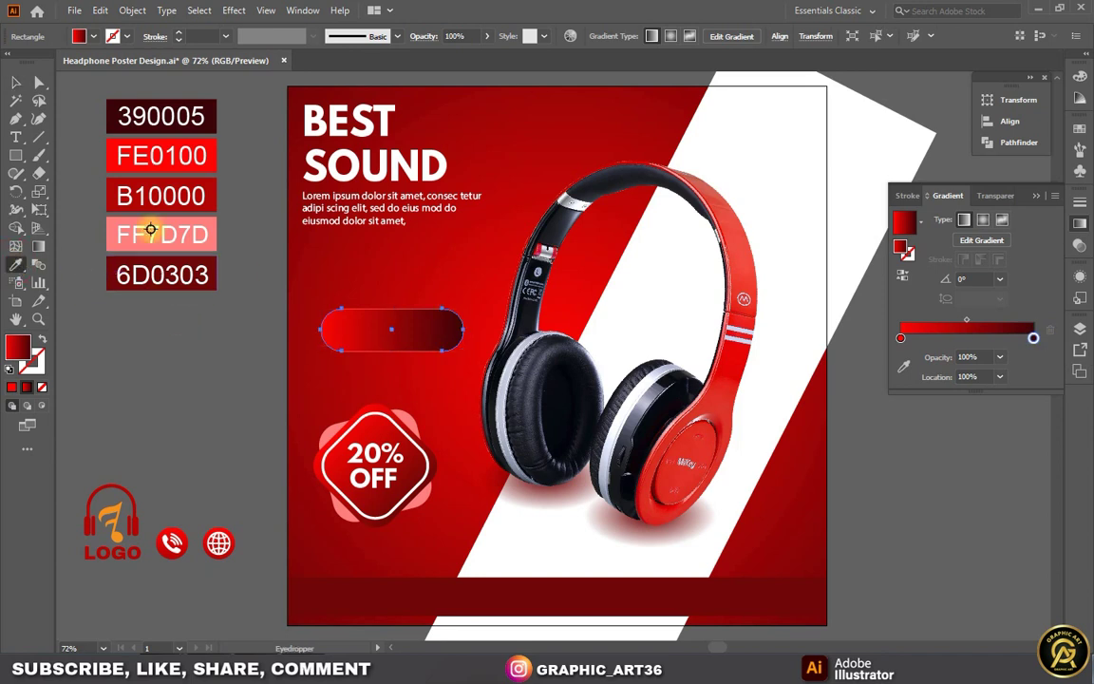
left_click(217, 188)
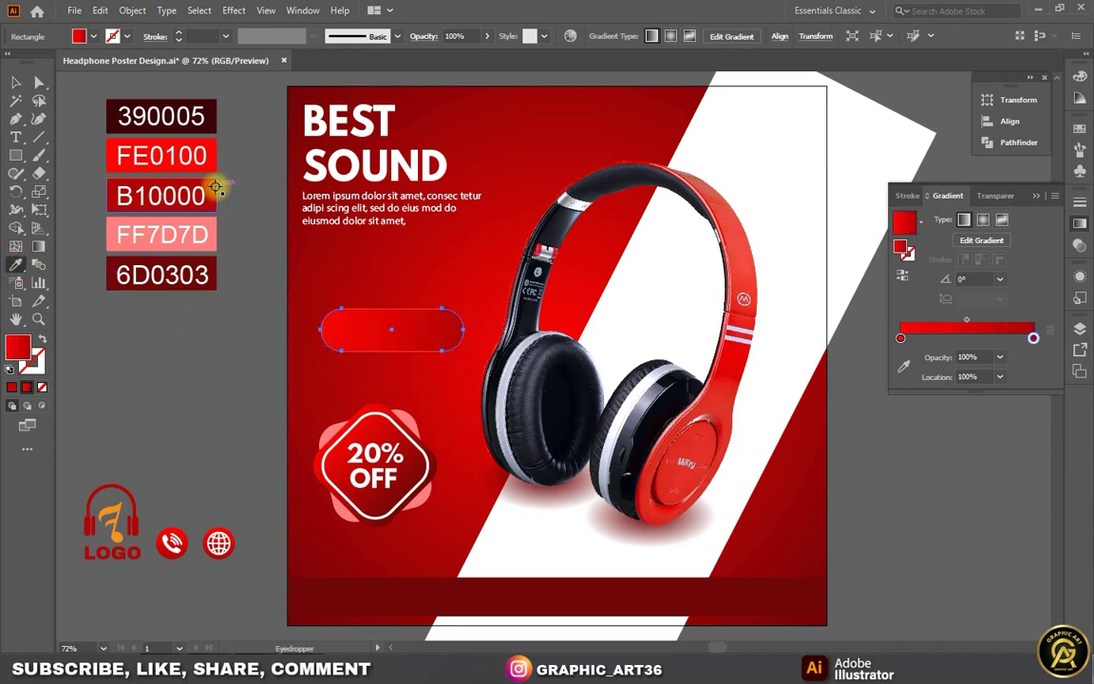
left_click(899, 339)
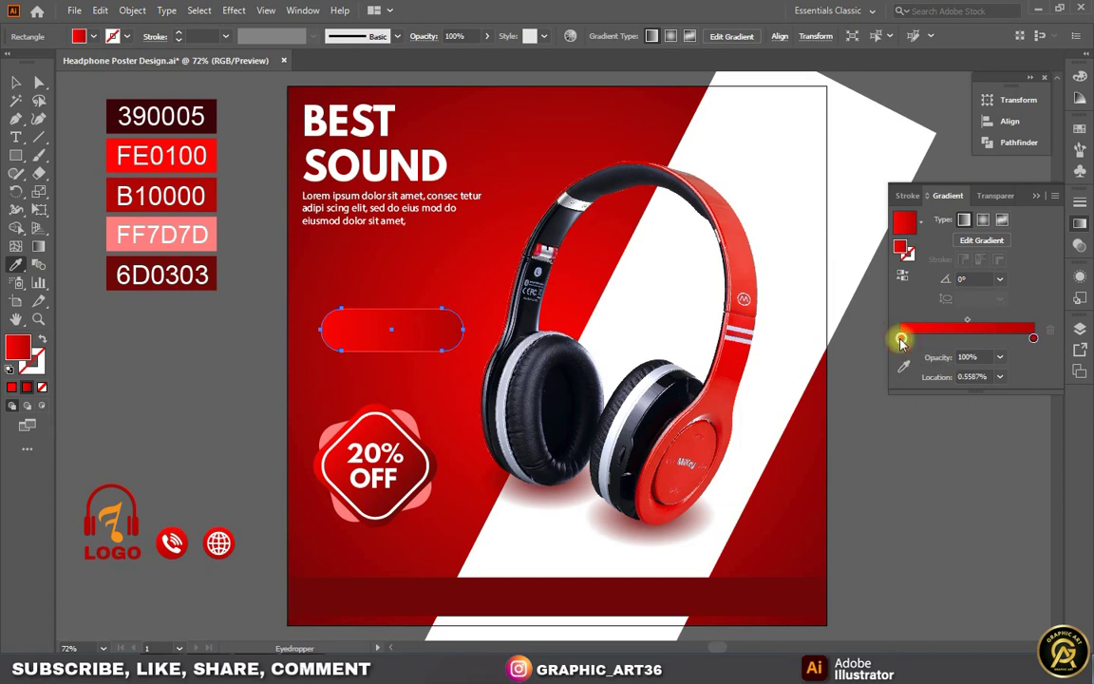
left_click_drag(902, 340, 899, 339)
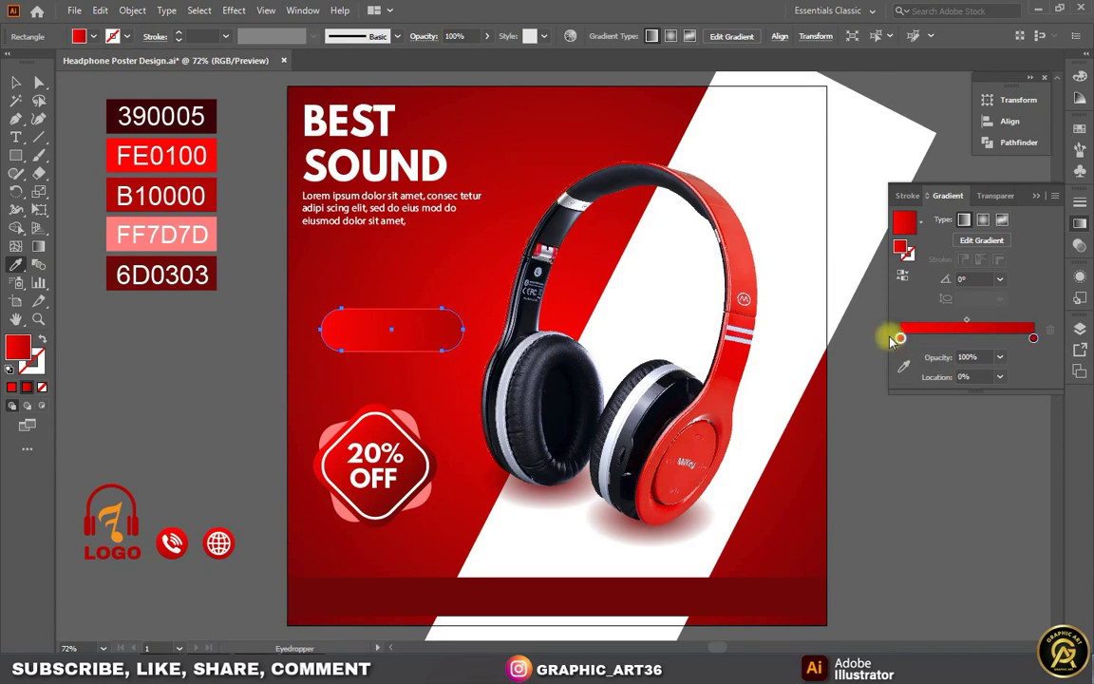
left_click(138, 216, "shift")
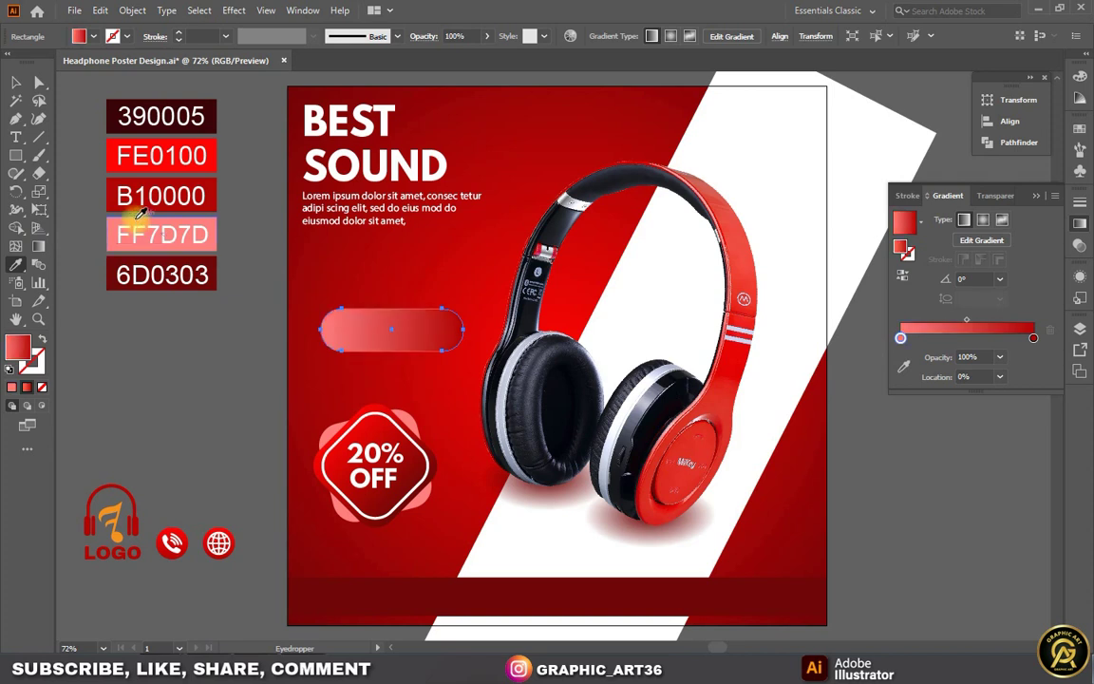
- Set the gradient midpoint to 30% and run it top to bottom across the capsule
left_click(967, 321)
left_click(998, 377)
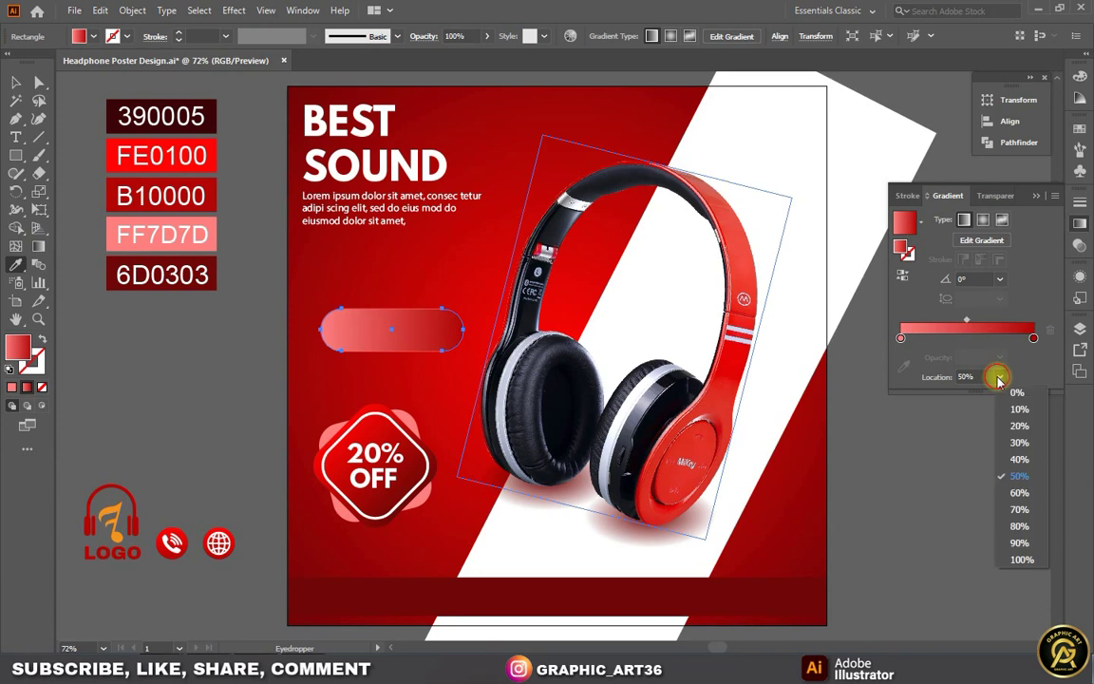
left_click(1019, 442)
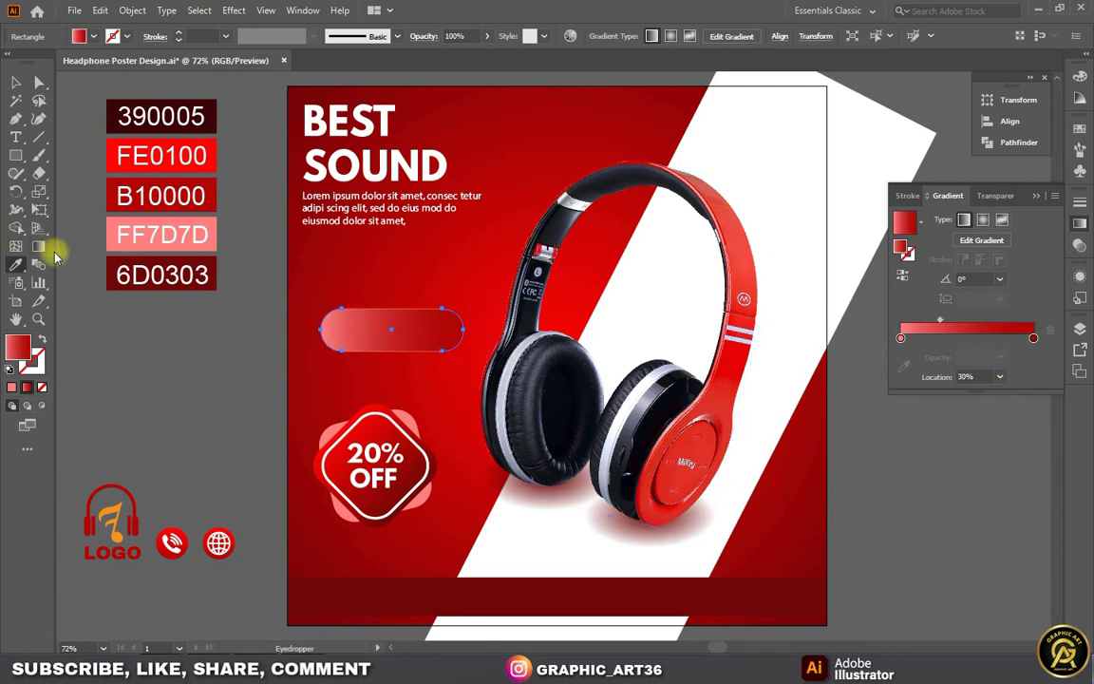
left_click(38, 246)
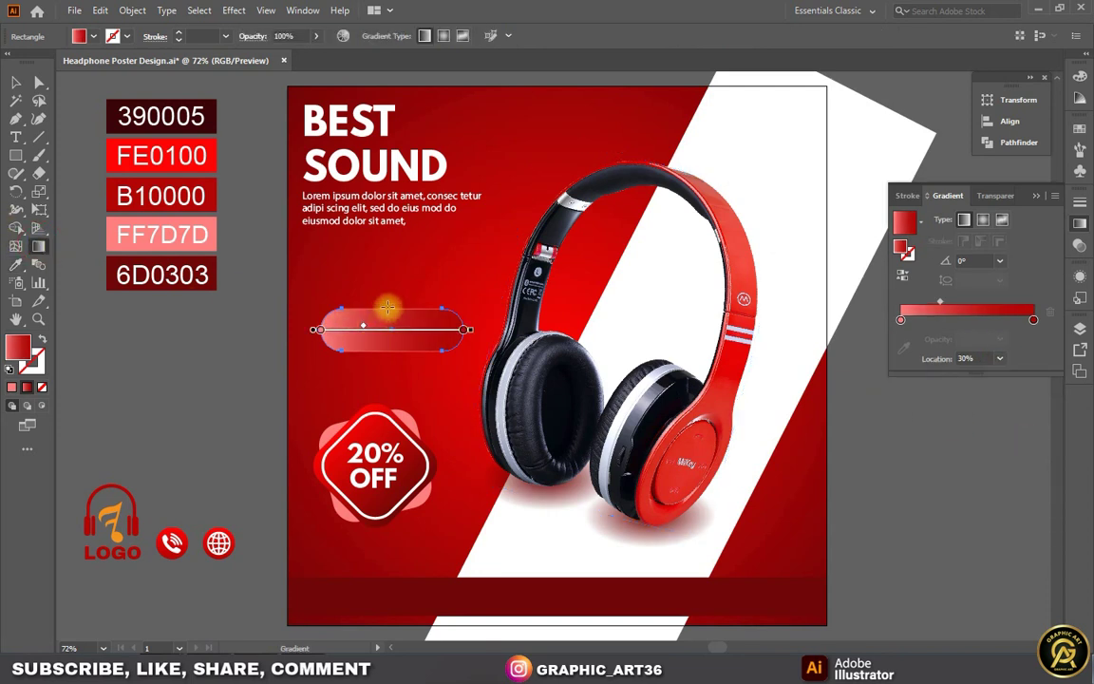
left_click_drag(388, 307, 387, 348)
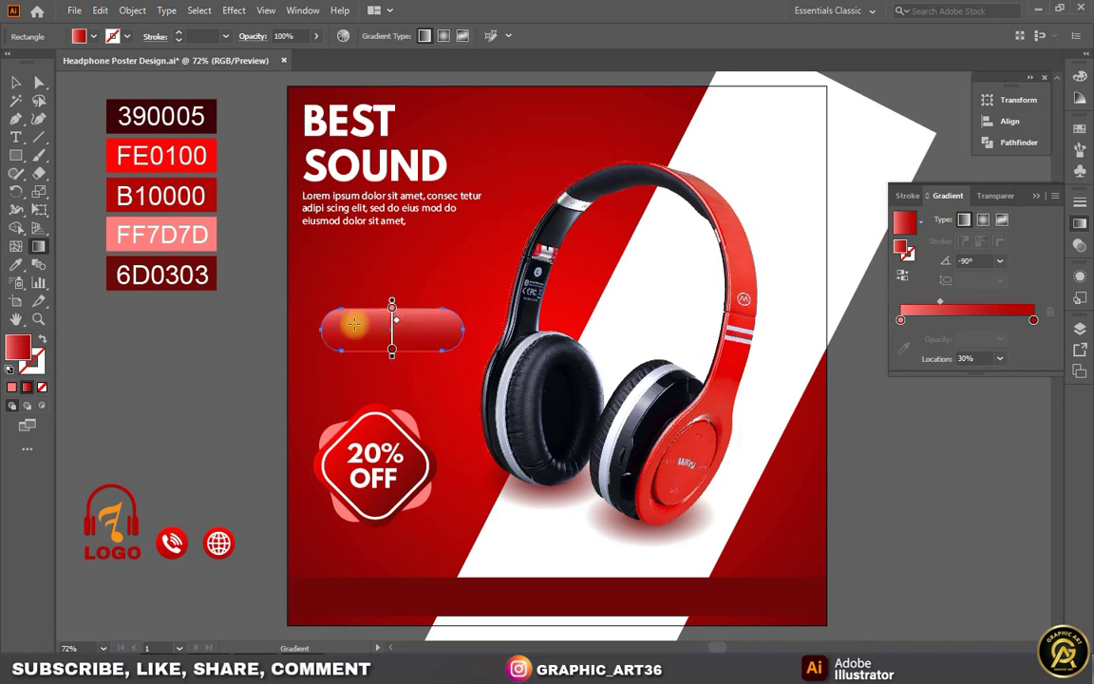
left_click(17, 79)
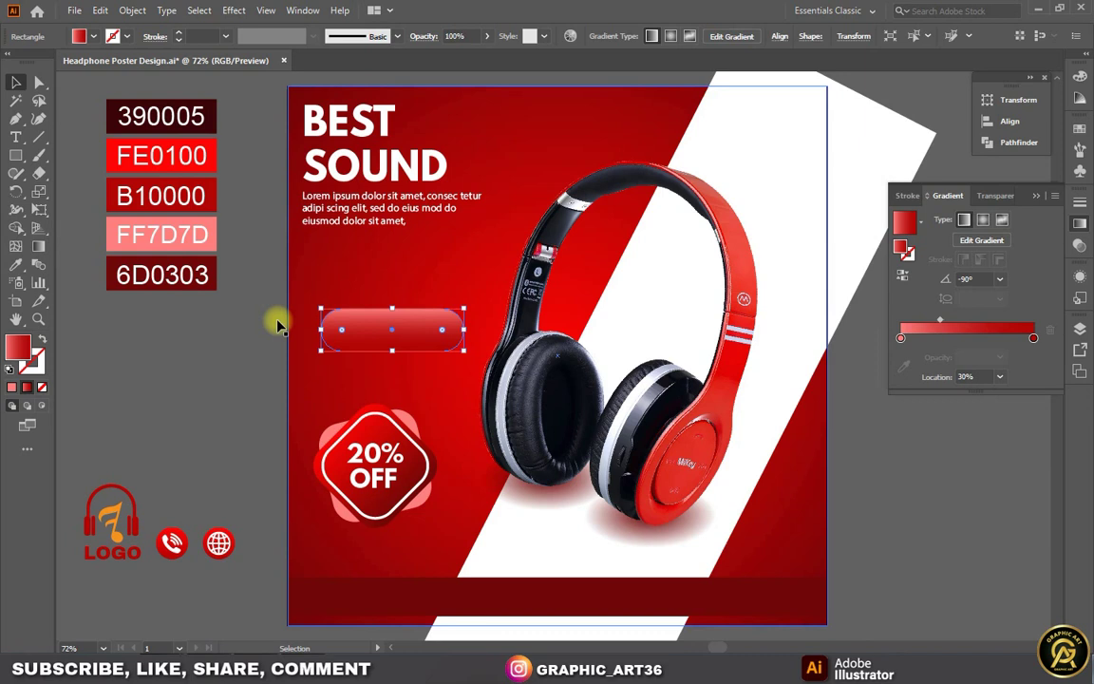
- Outline the capsule with a 3 pt stroke in 6D0303 dark red
left_click(93, 36)
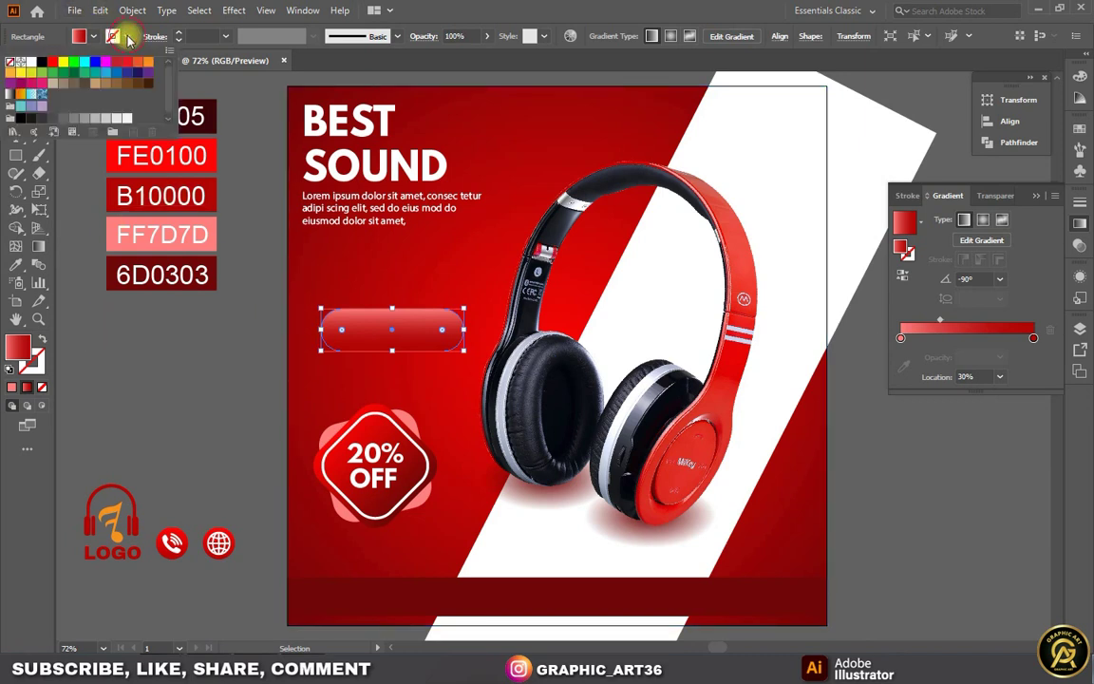
left_click(44, 64)
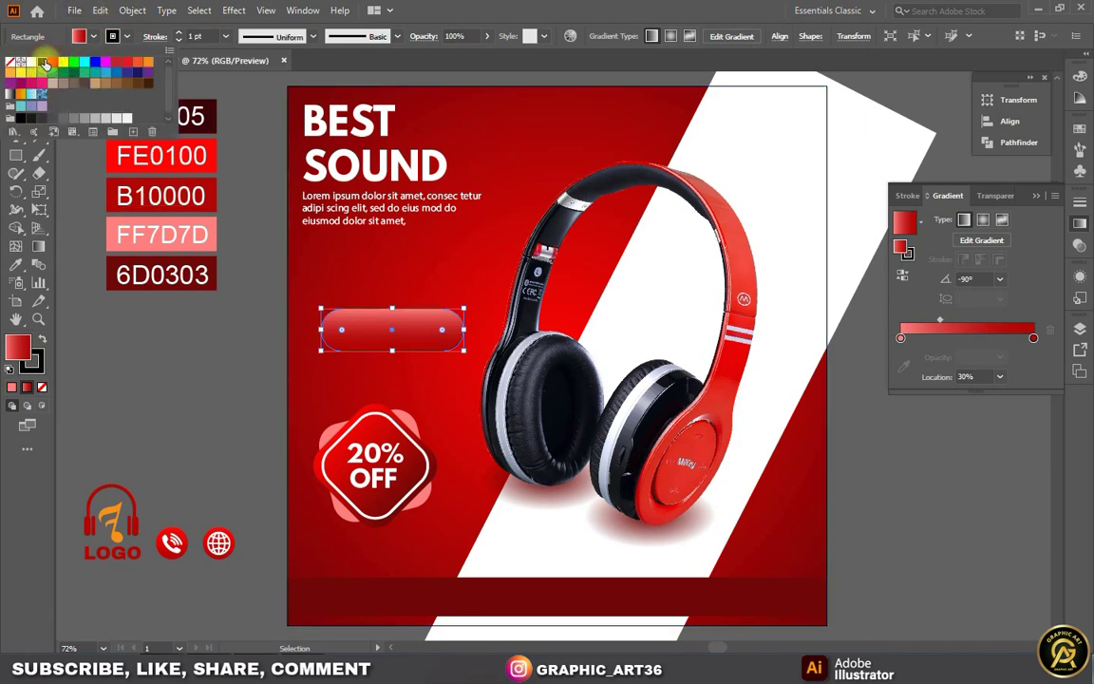
left_click(38, 370)
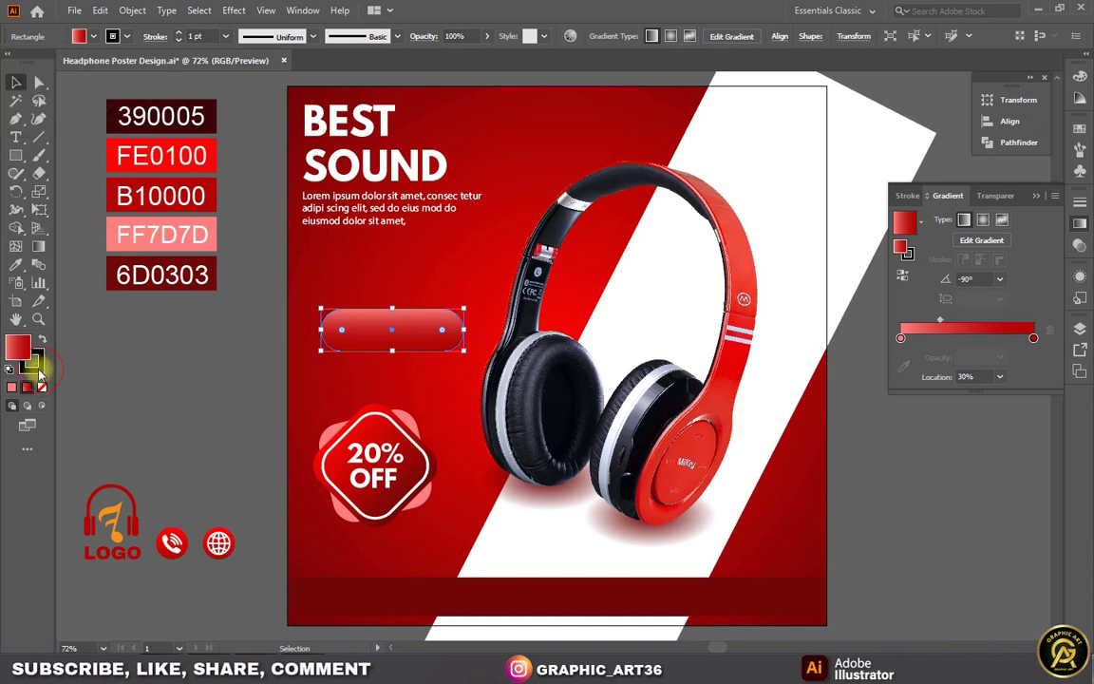
left_click(38, 370)
left_click(17, 264)
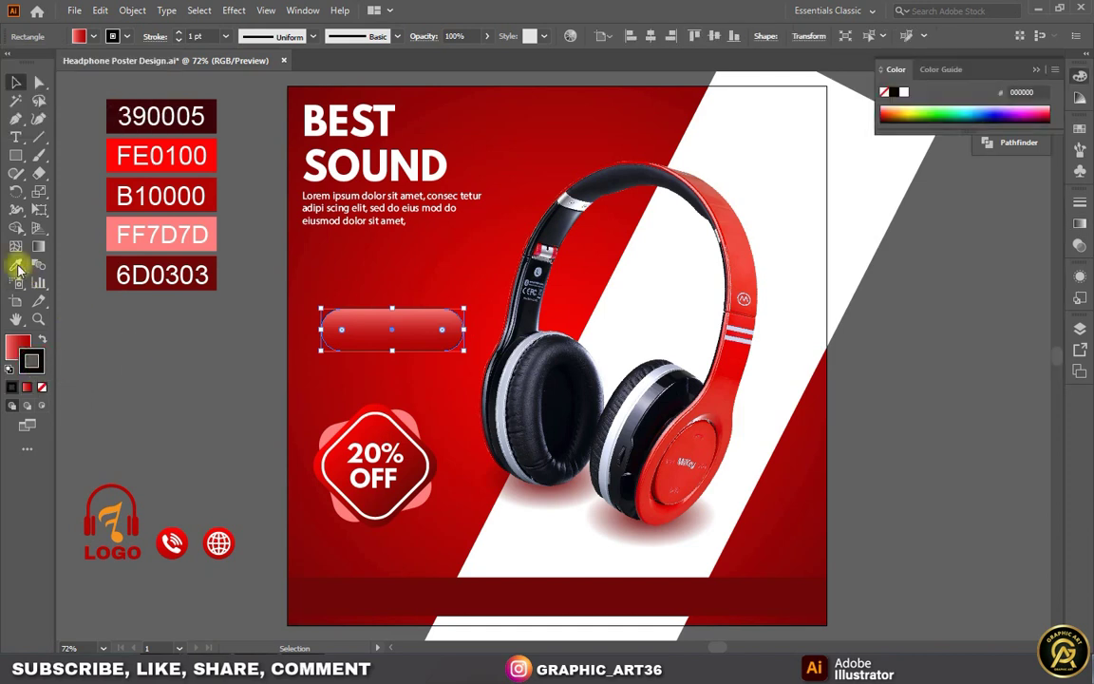
left_click(202, 260, "shift")
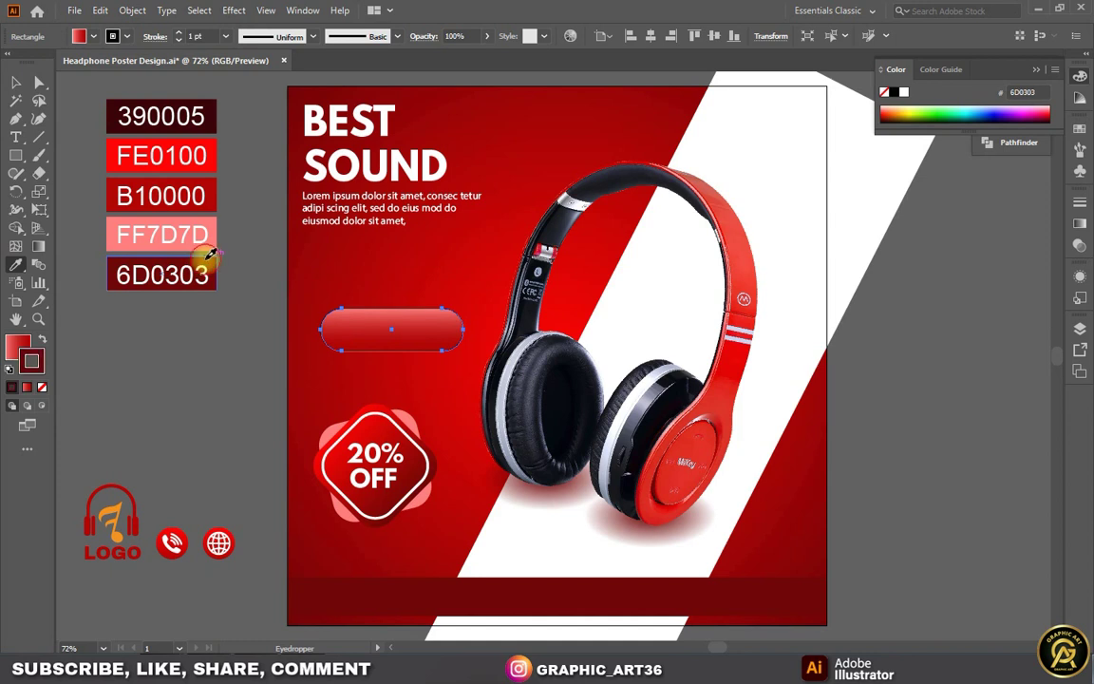
left_click(225, 36)
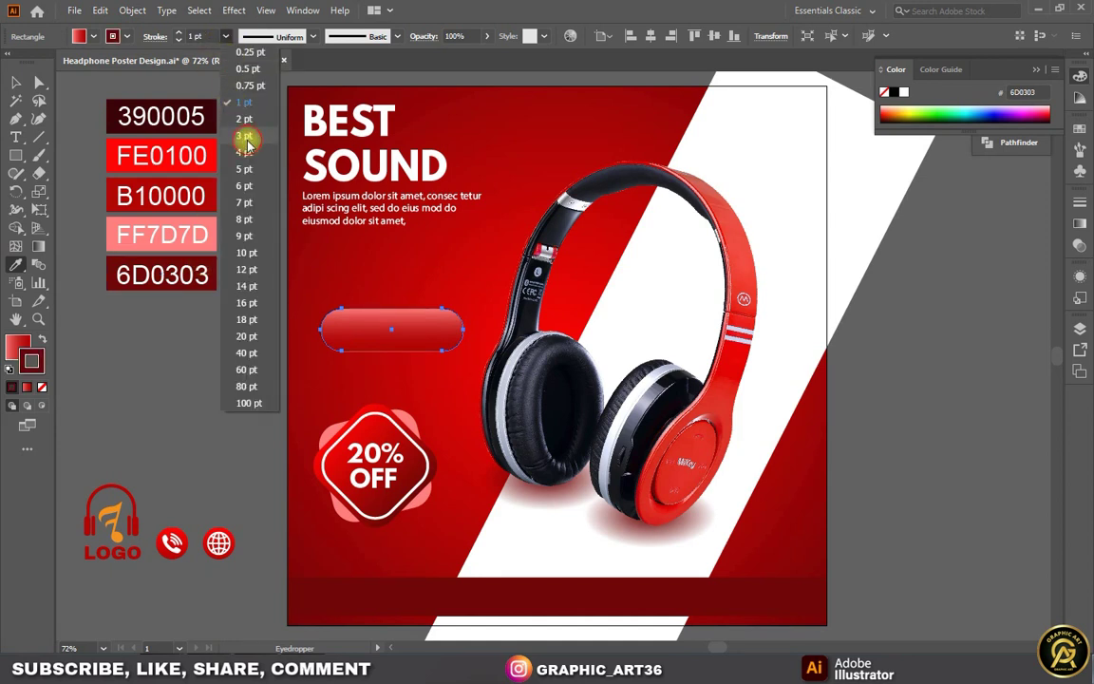
left_click(245, 137)
left_click(17, 82)
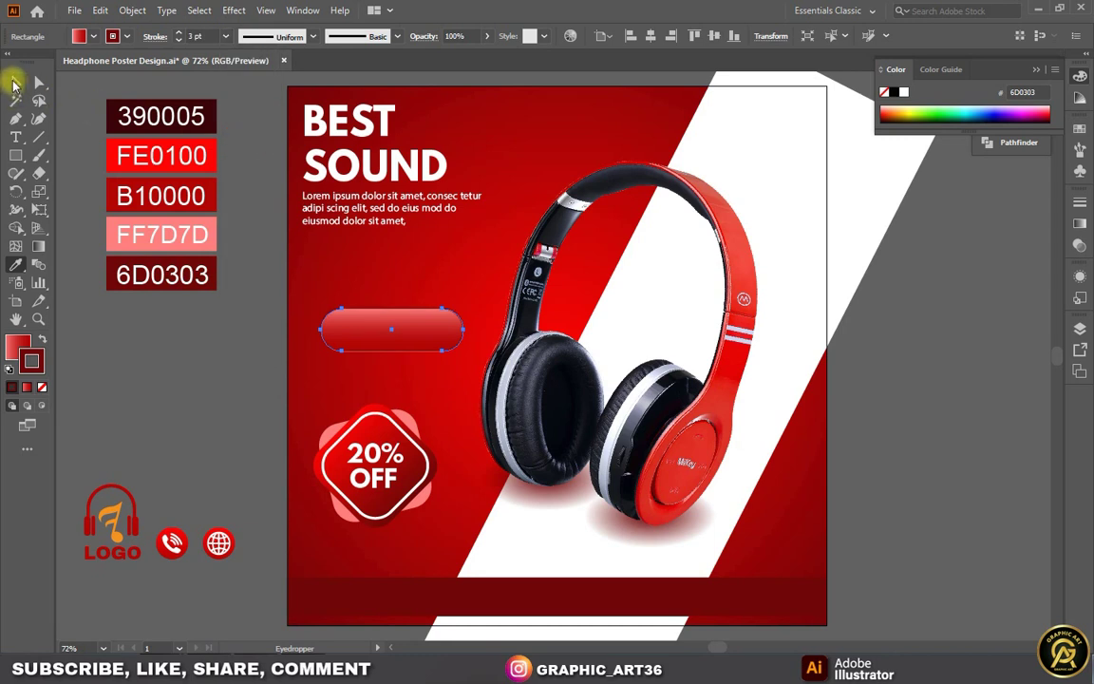
left_click(252, 329)
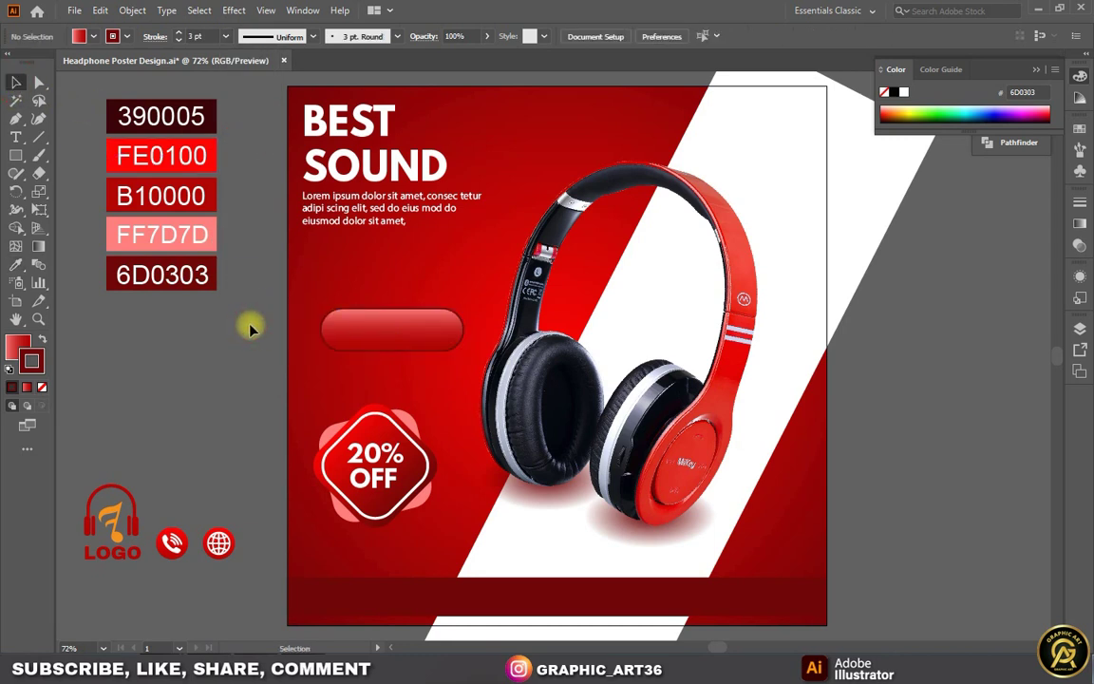
- Add 'ORDER NOW' text in white League Spartan Bold
left_click(16, 136)
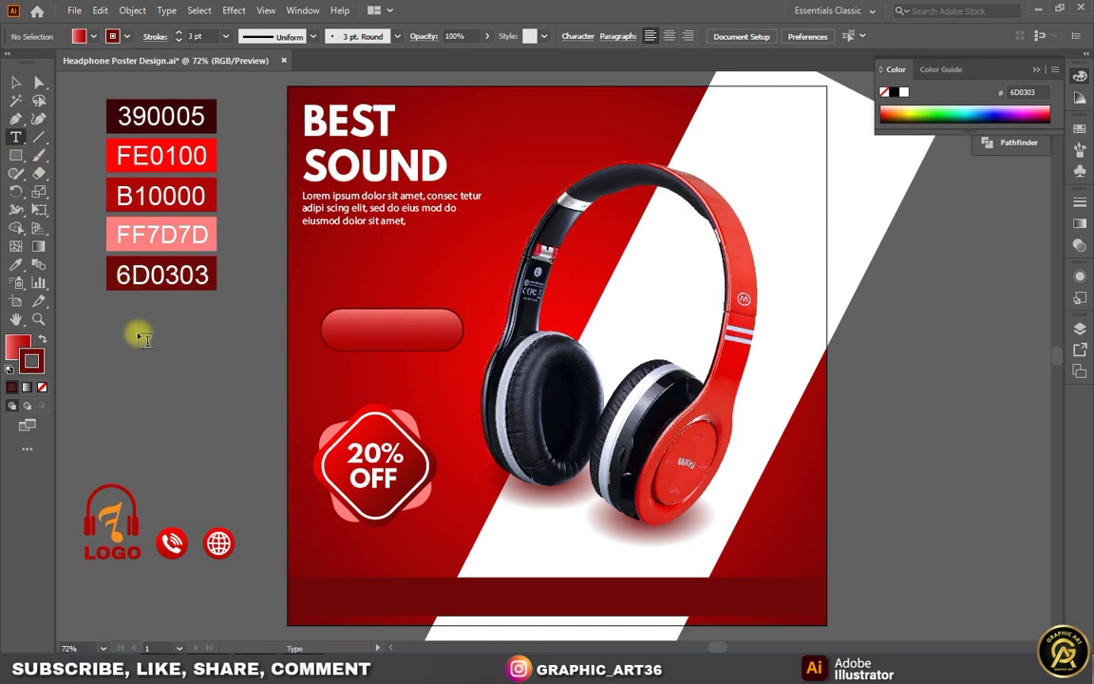
left_click(126, 373)
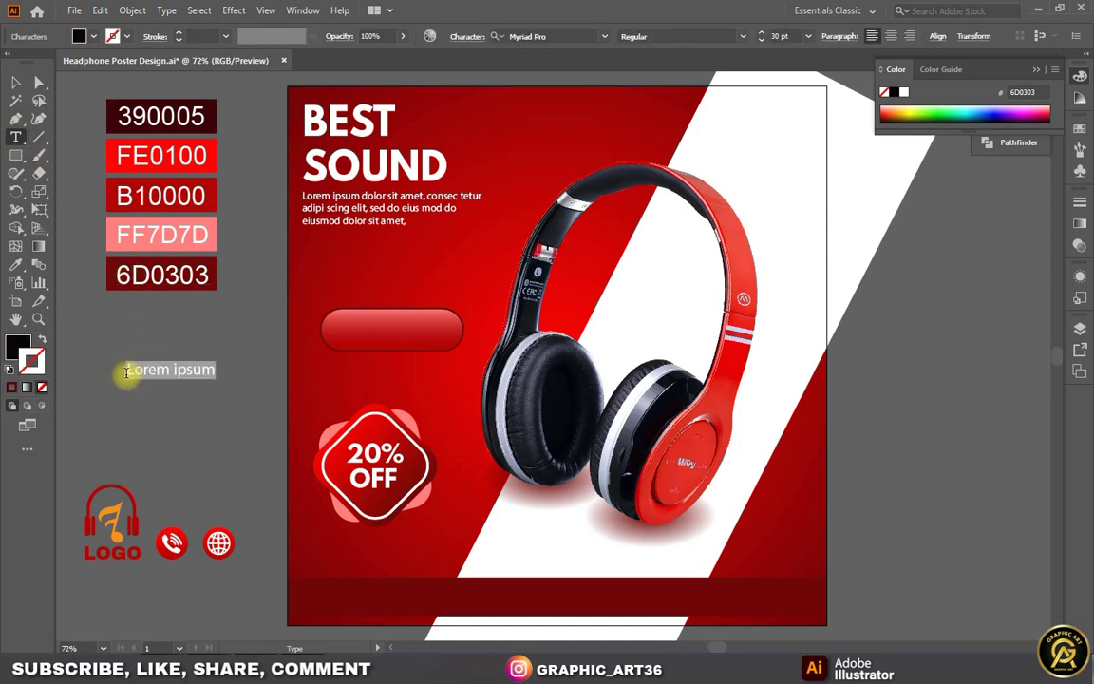
type("ORDER NOW")
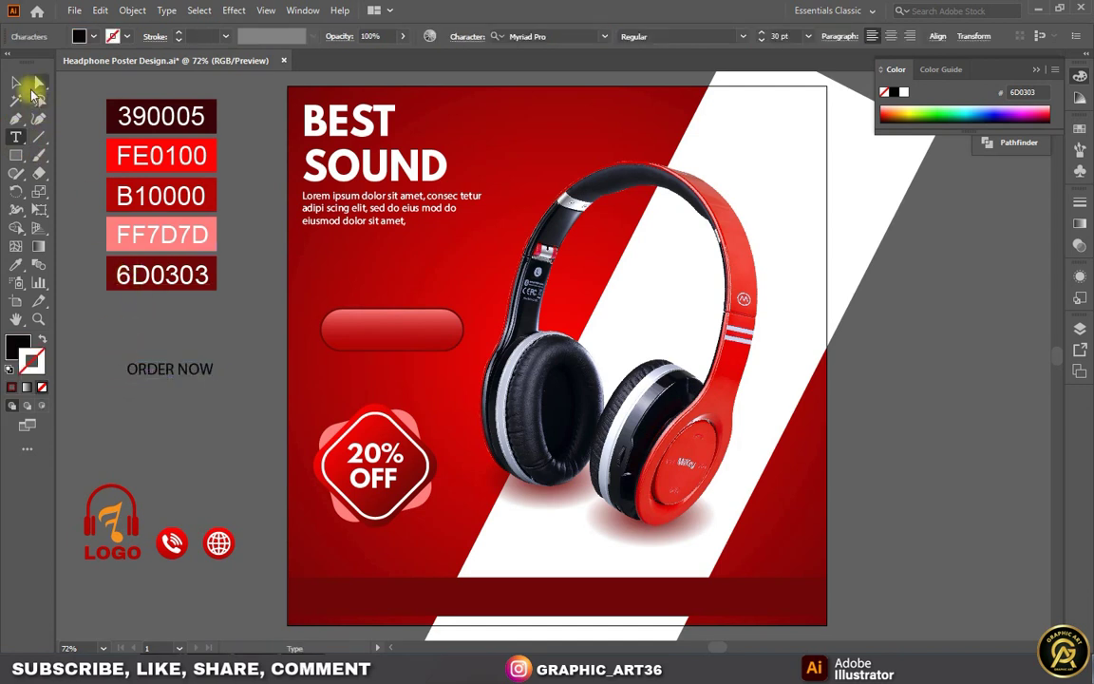
left_click(29, 87)
left_click(76, 35)
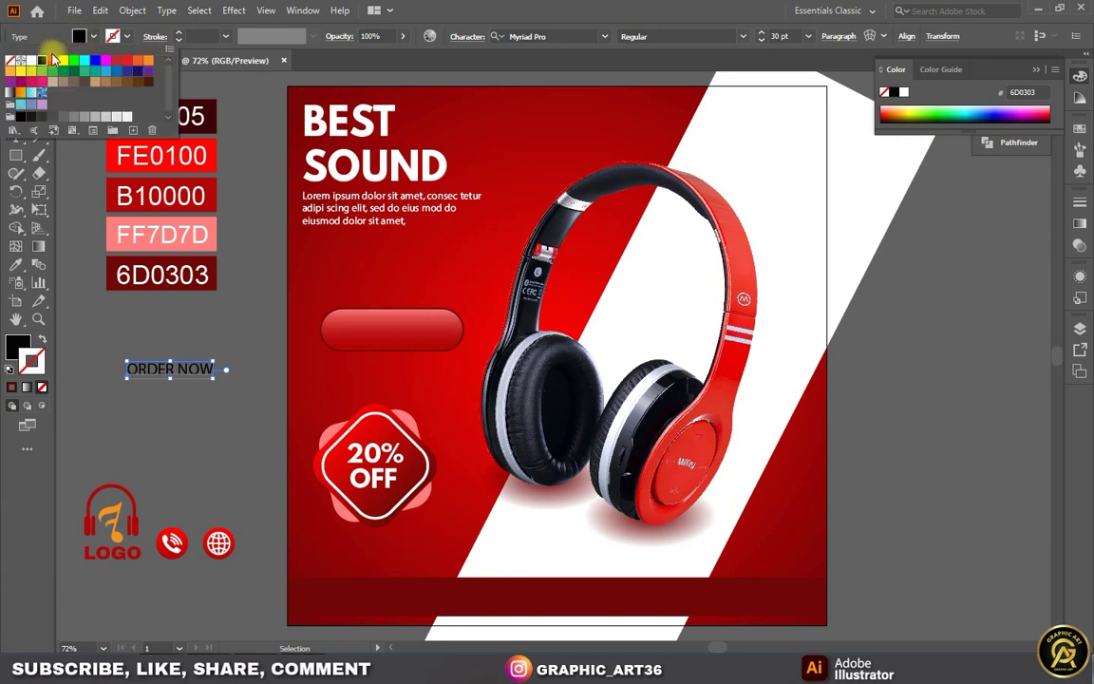
left_click(32, 60)
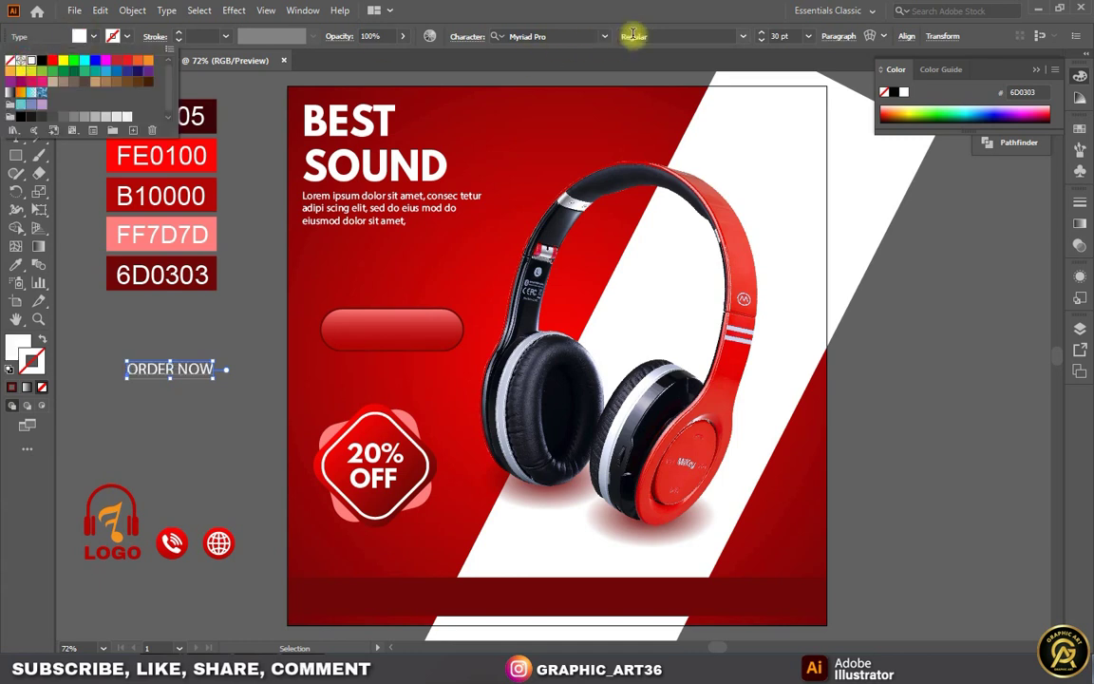
left_click(605, 37)
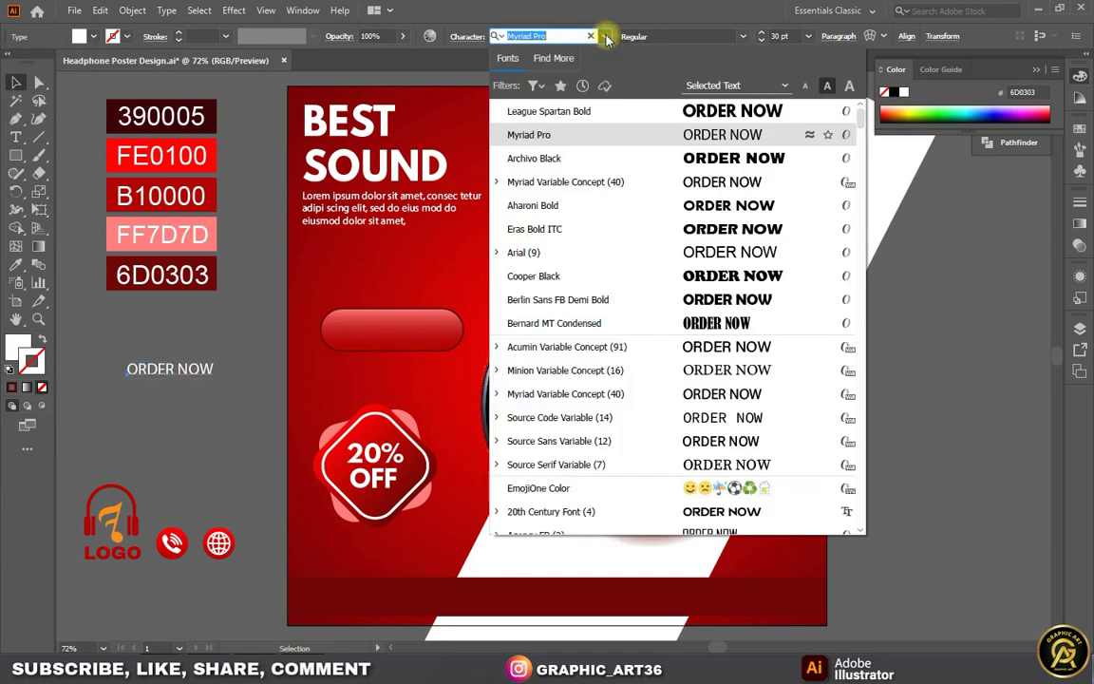
left_click(652, 116)
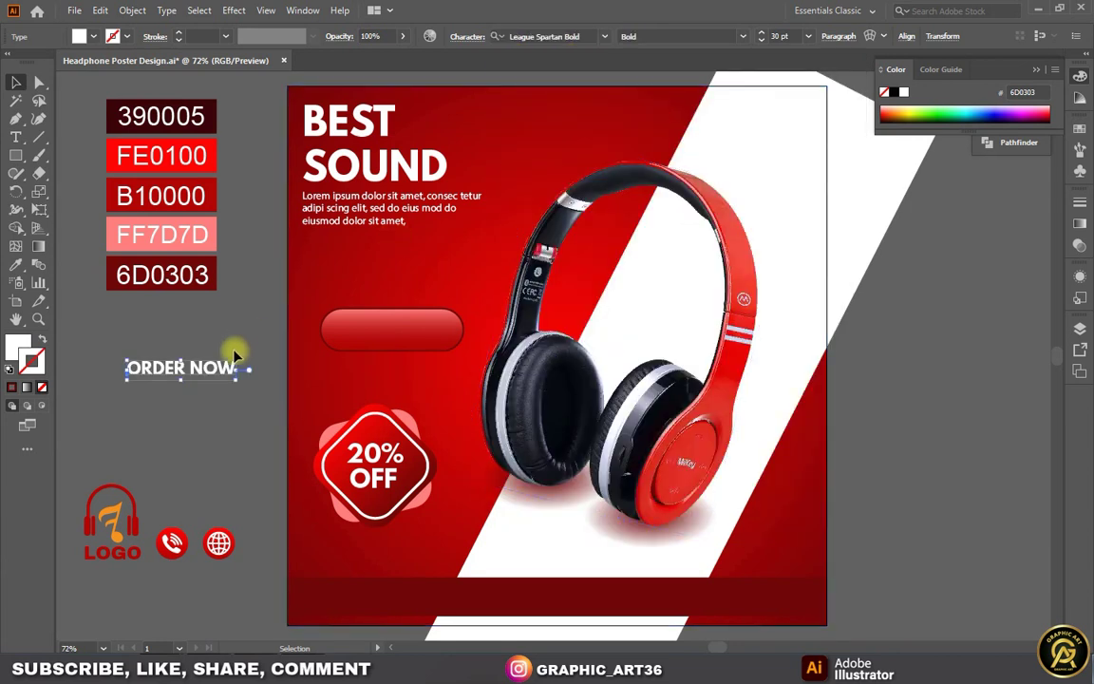
- Move the ORDER NOW text onto the red capsule and nudge it up to centre
left_click_drag(221, 373, 432, 332)
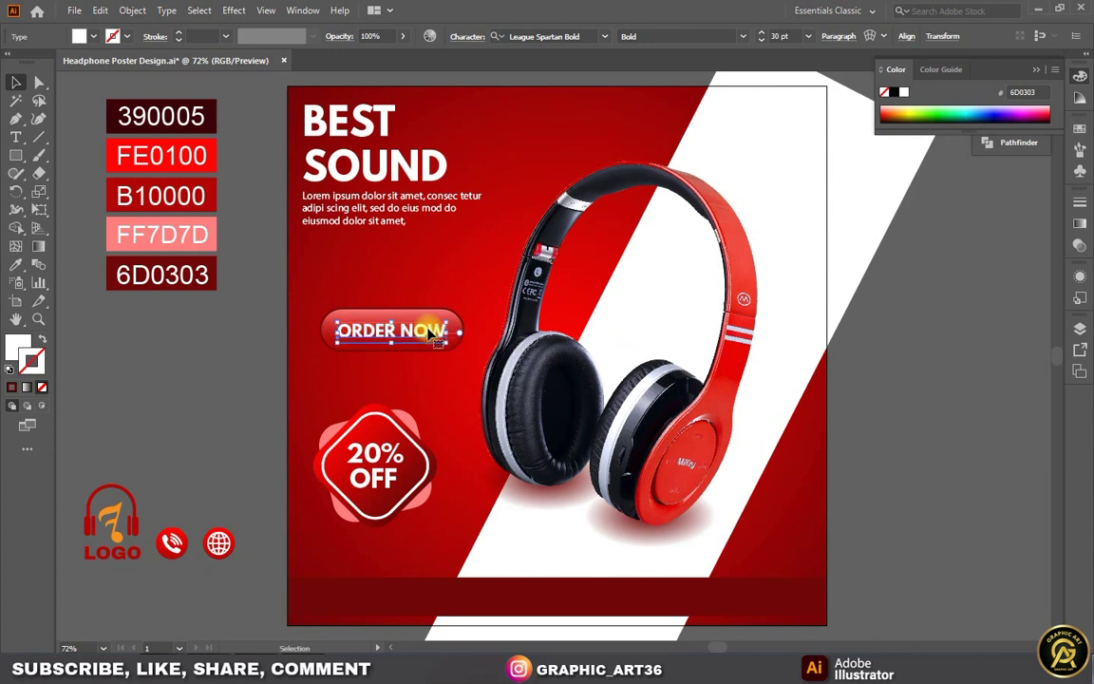
key("Up")
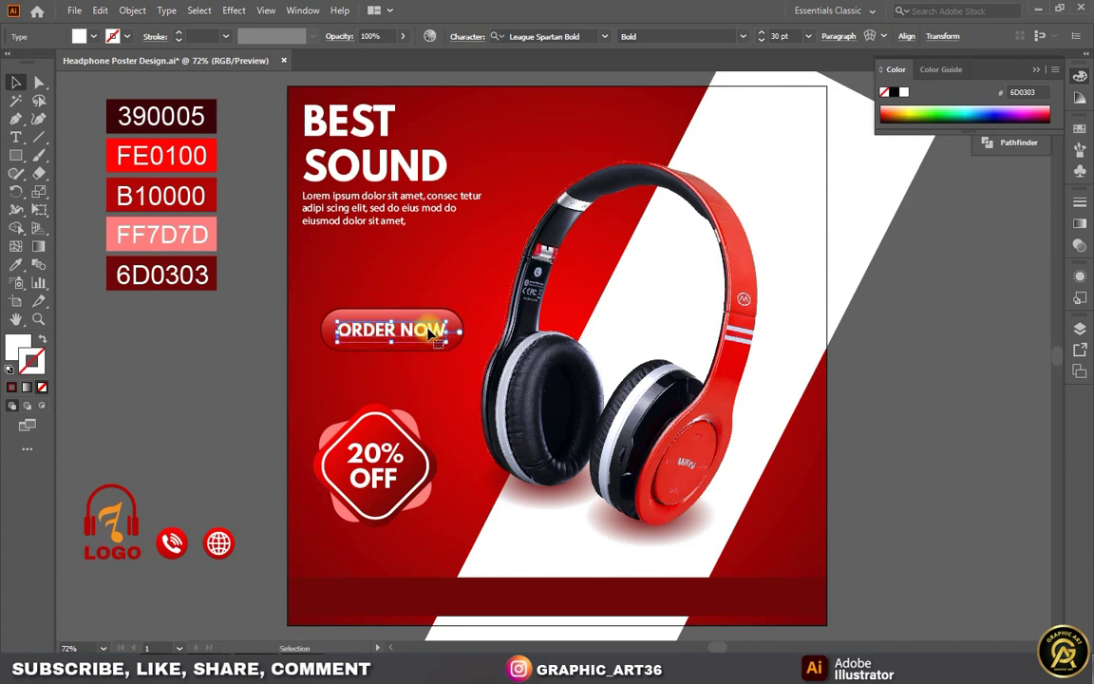
left_click(261, 345)
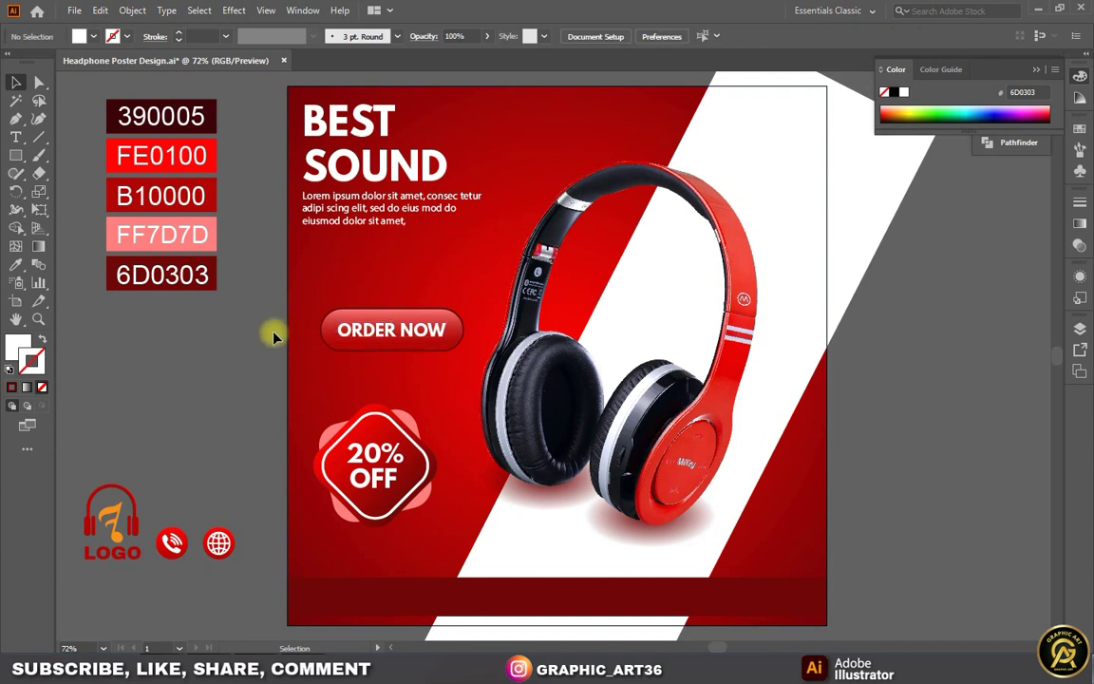
- Group the ORDER NOW text with its capsule and nudge the button up
left_click(368, 329)
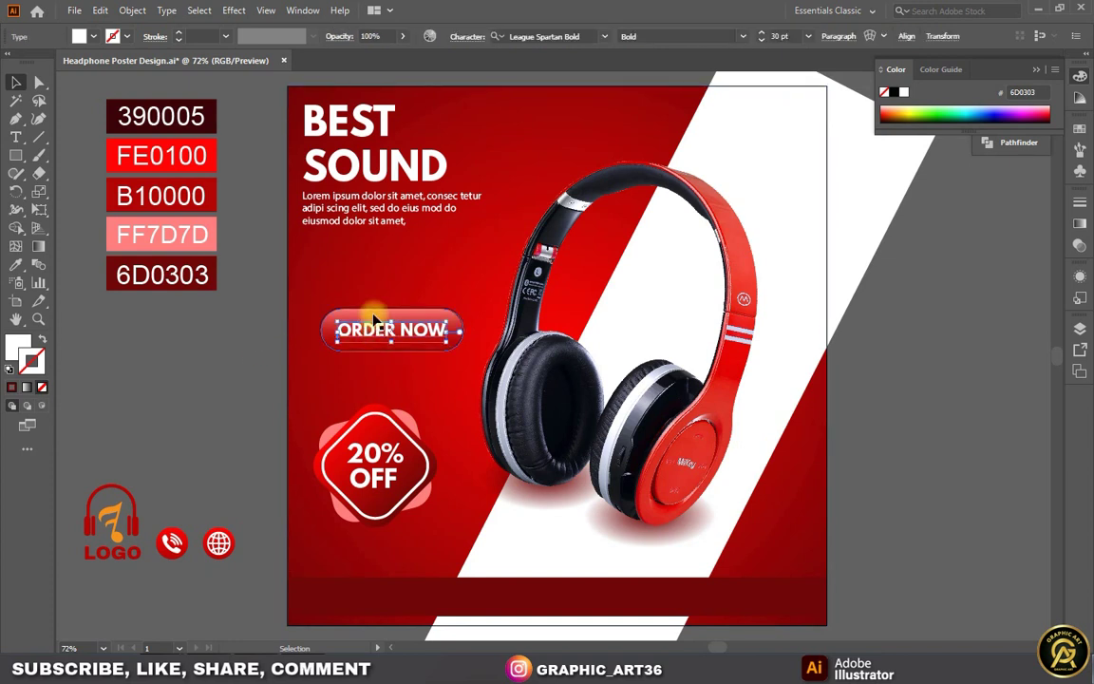
left_click(374, 320, "shift")
right_click(373, 316)
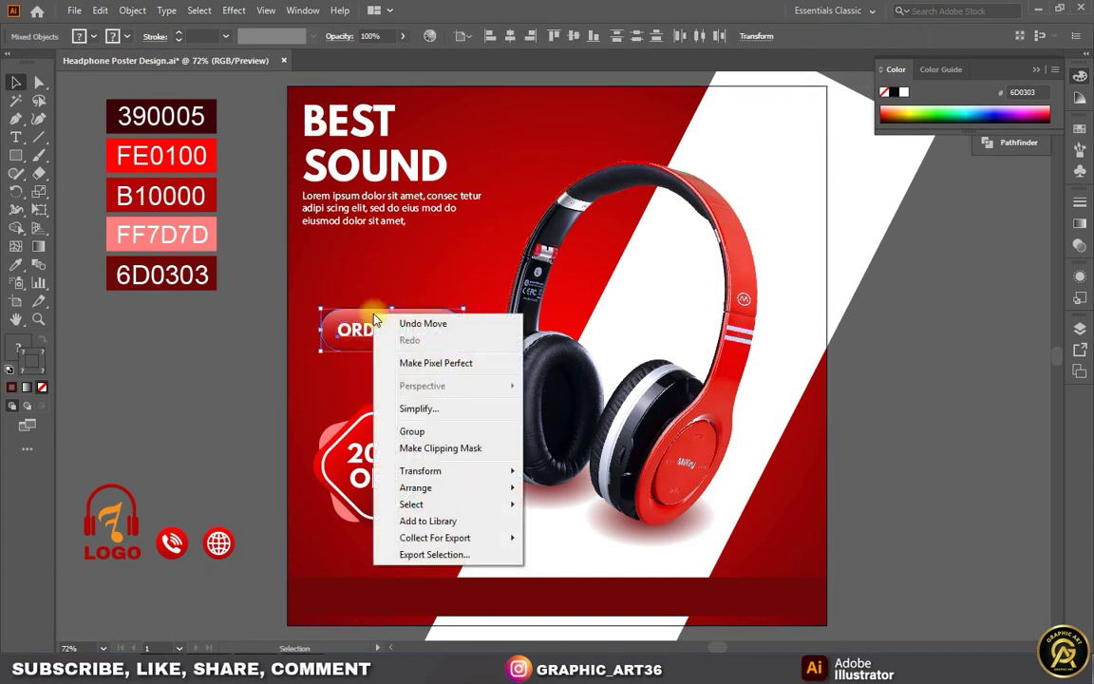
left_click(408, 430)
key("Up")
key("Up")
key("Up")
key("Up")
key("Up")
key("Up")
key("Up")
key("Up")
key("Up")
key("Up")
key("Up")
key("Up")
key("Up")
key("Up")
key("Up")
key("Up")
key("Up")
key("Up")
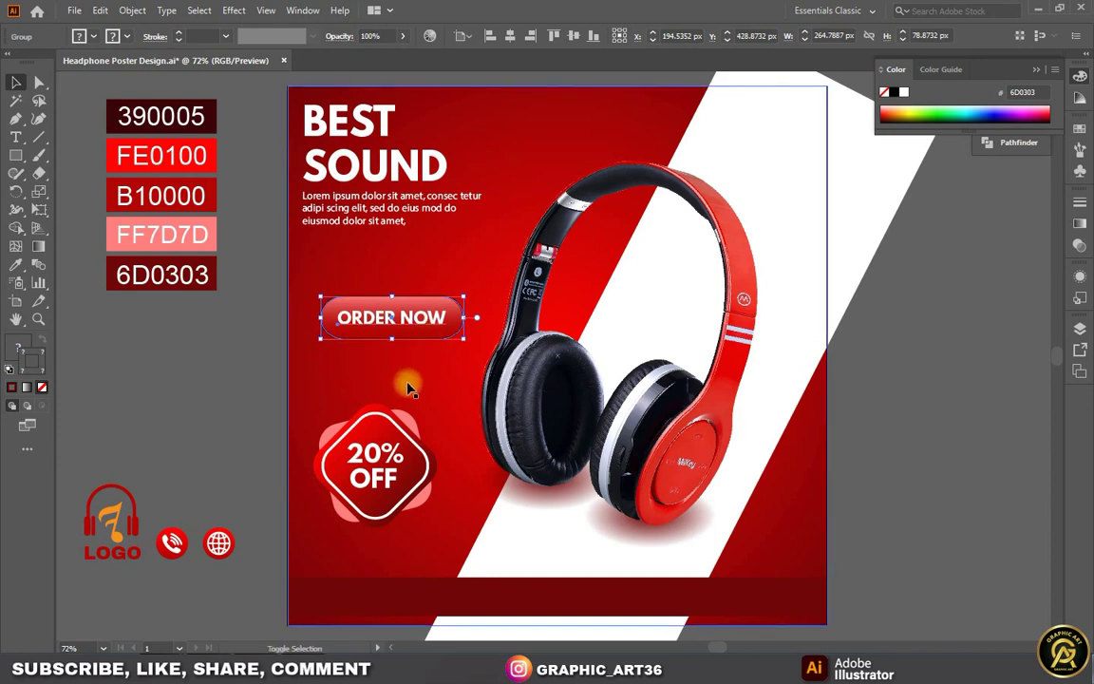
- Left-align headline, body text, button and badge, then shift them inward and slightly down
left_click(327, 420, "shift")
left_click(390, 197, "shift")
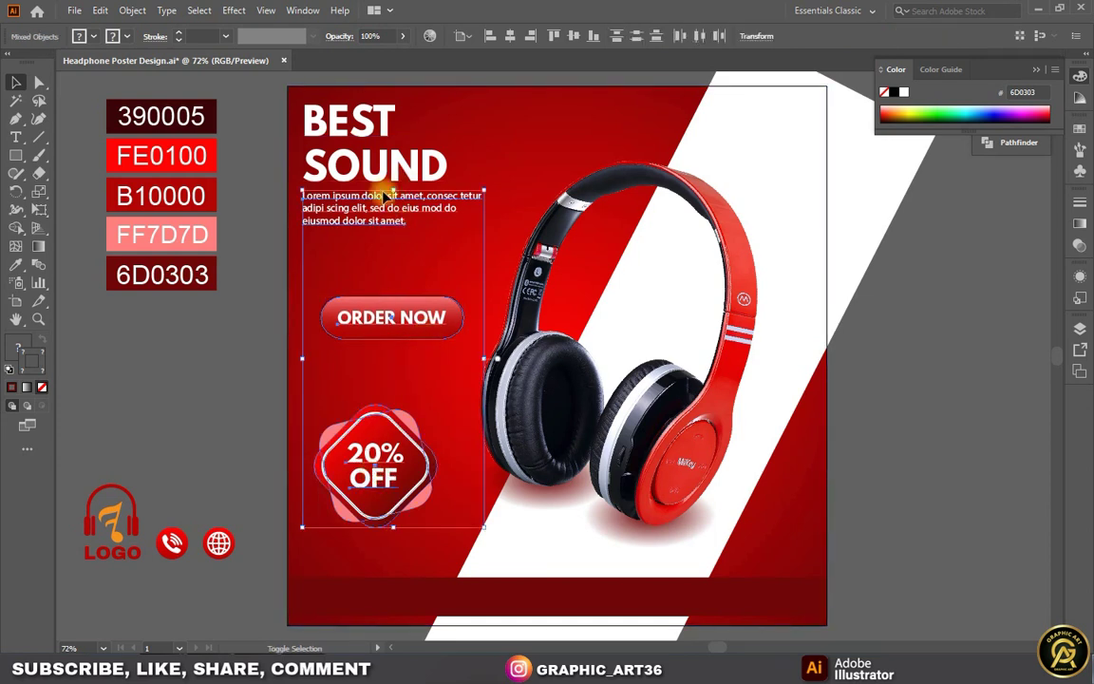
left_click(371, 163, "shift")
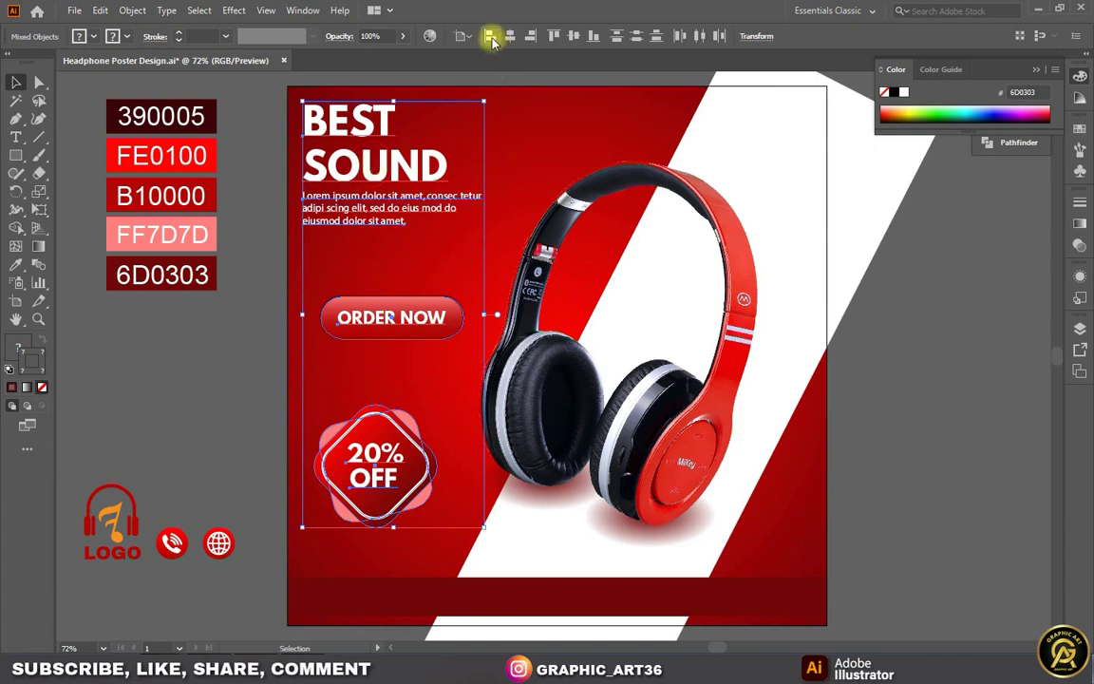
left_click(490, 37)
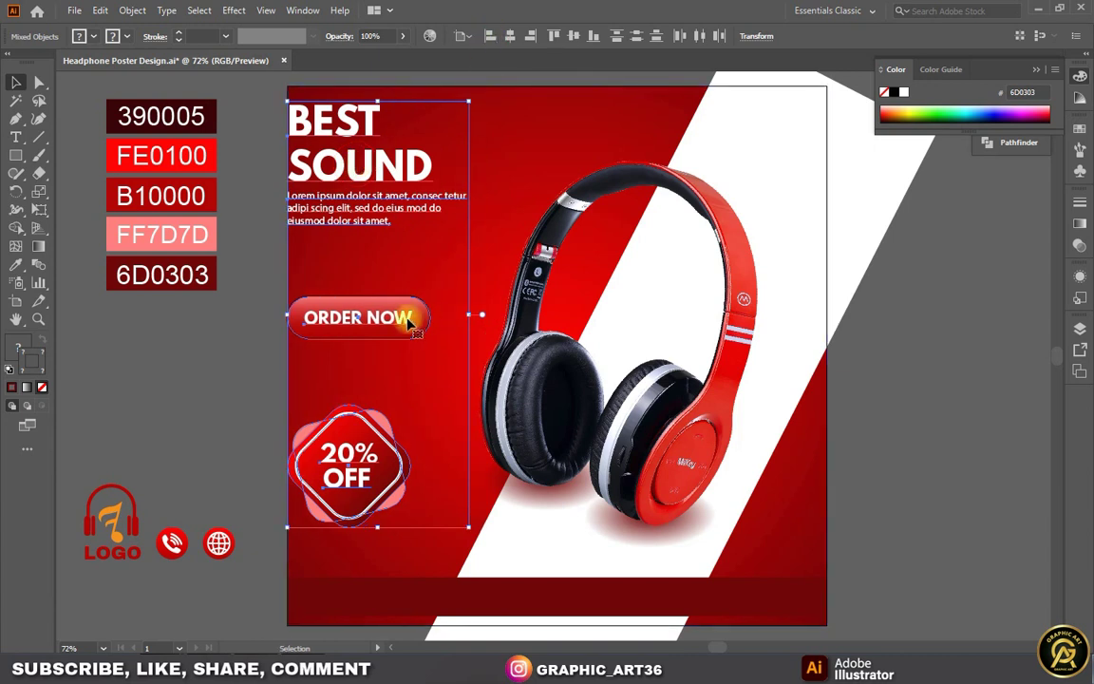
left_click_drag(408, 323, 433, 321)
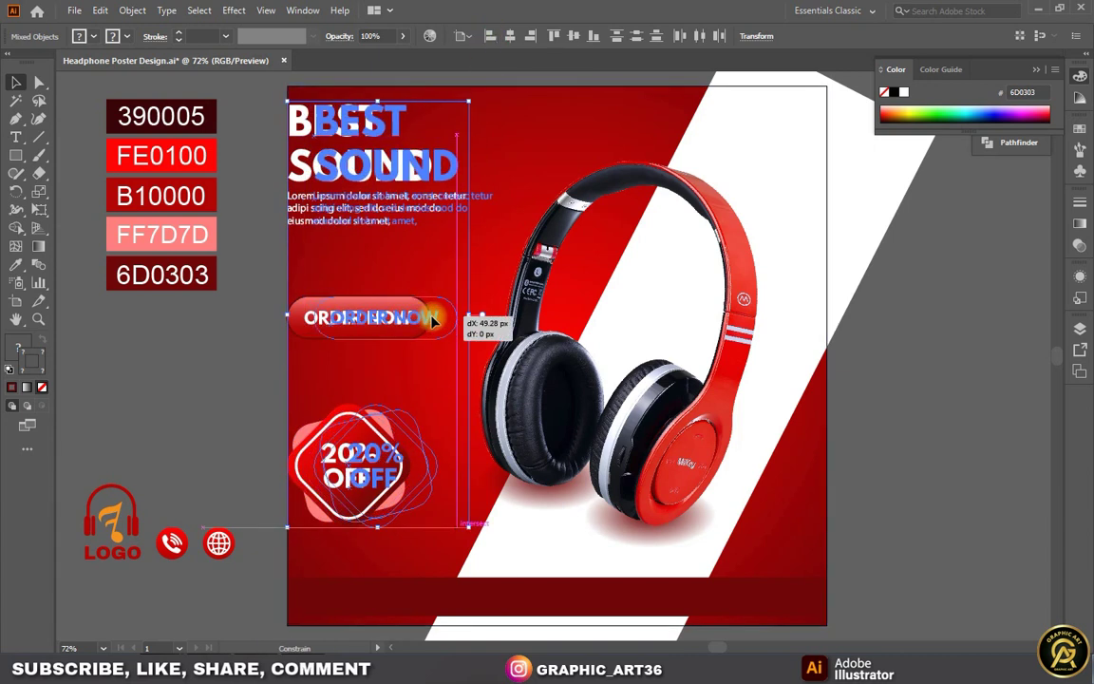
left_click_drag(433, 320, 433, 323)
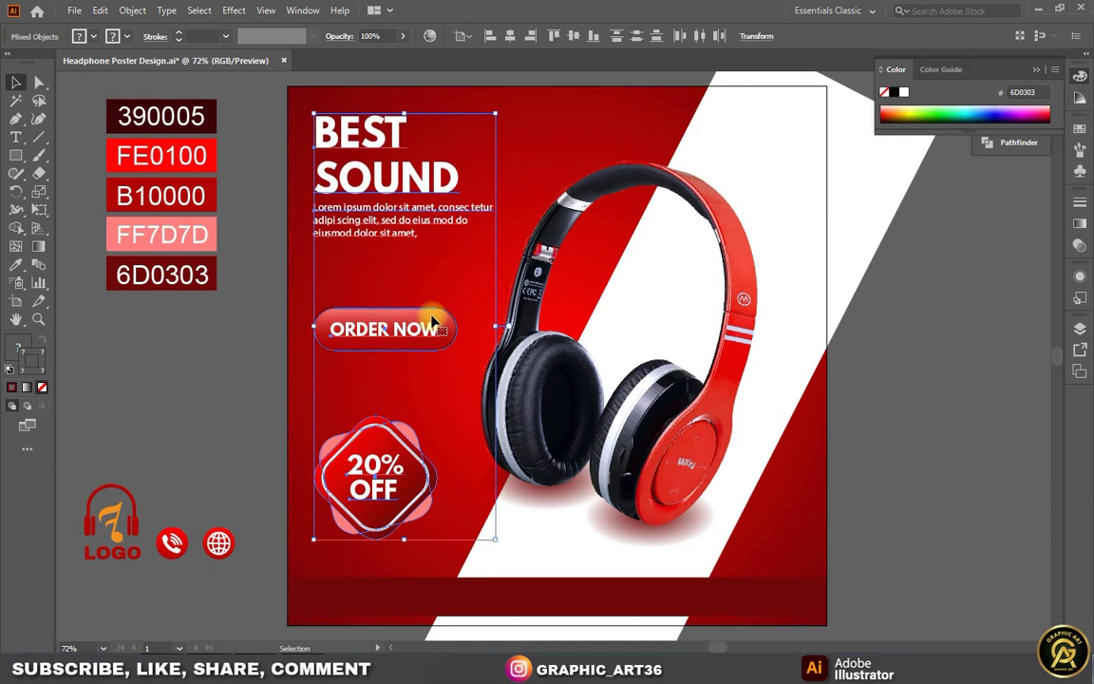
key("Left")
key("Left")
key("Left")
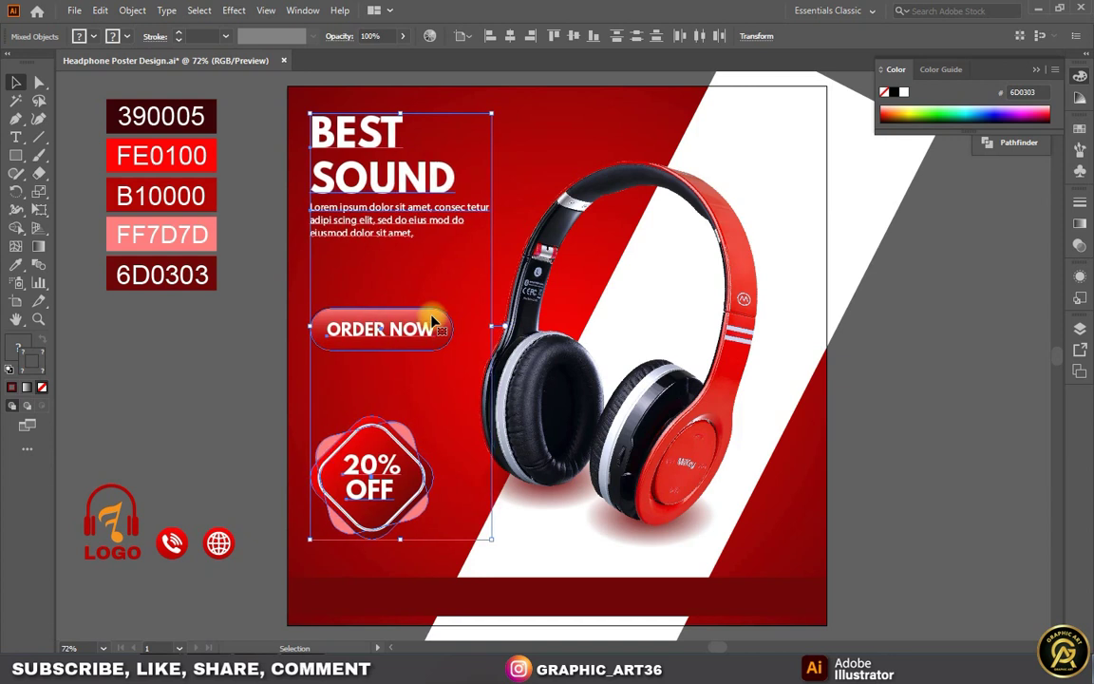
left_click(239, 313)
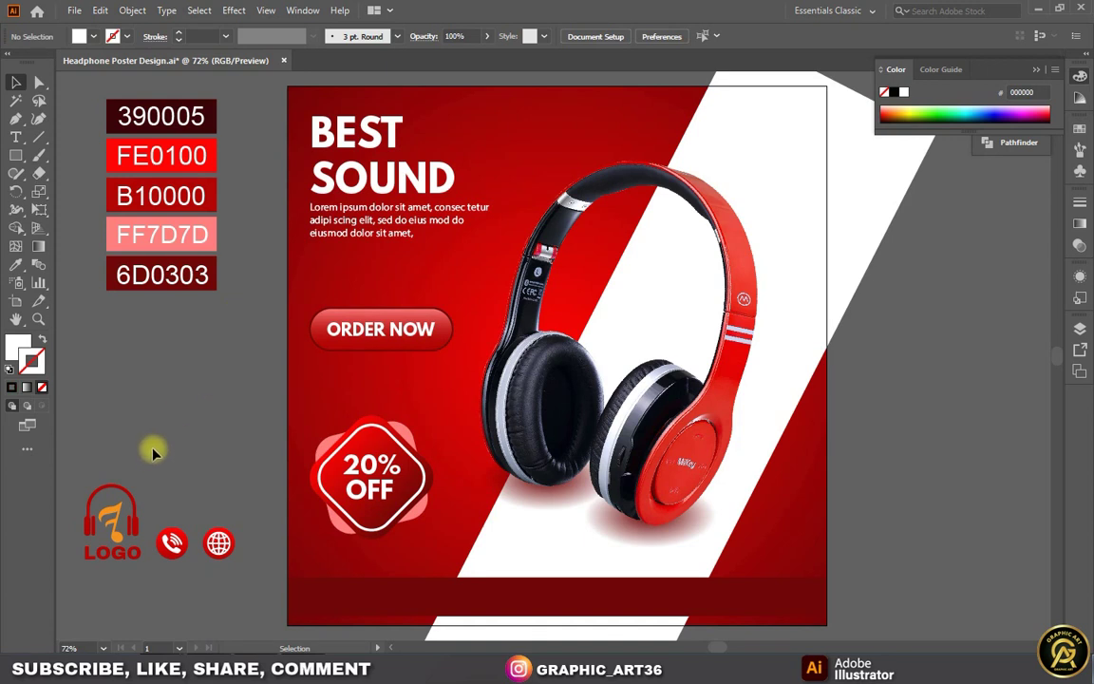
- Move the headphone LOGO to the top-right corner and the phone icon onto the bottom bar
left_click(117, 530)
left_click_drag(117, 531, 779, 160)
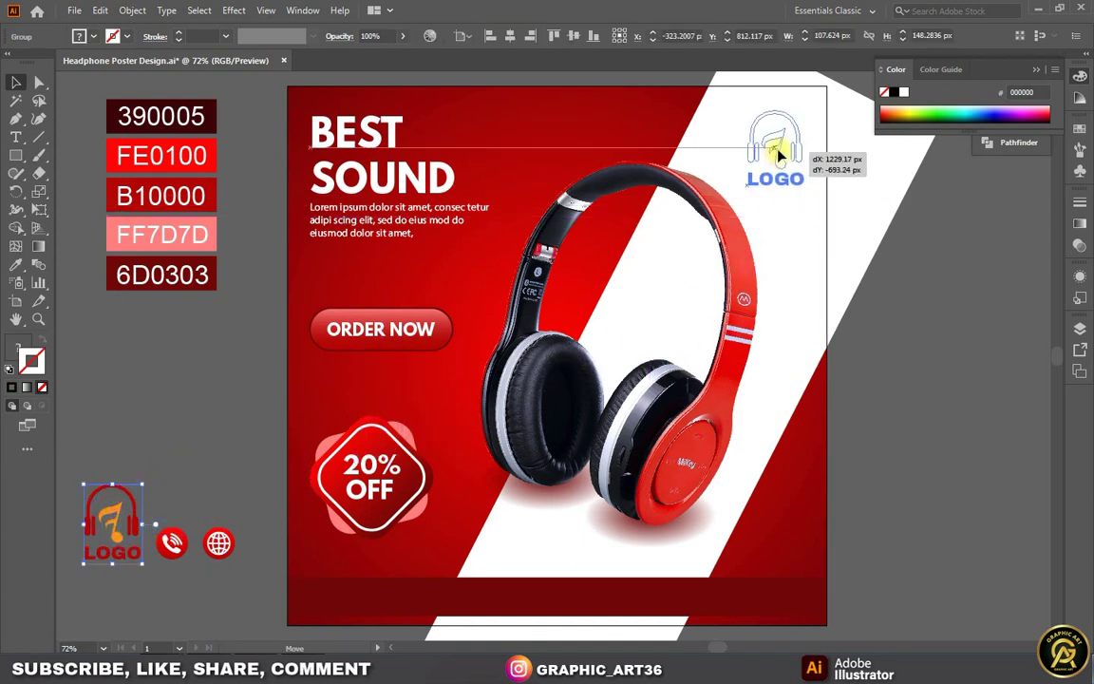
left_click_drag(781, 159, 776, 153)
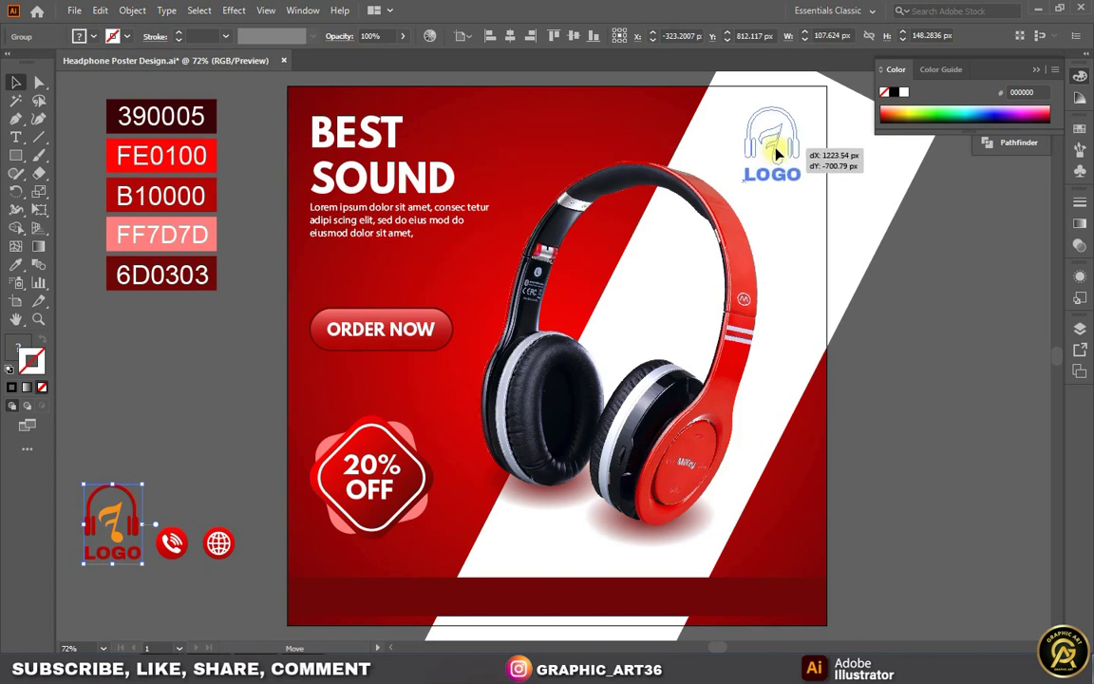
left_click_drag(776, 153, 777, 154)
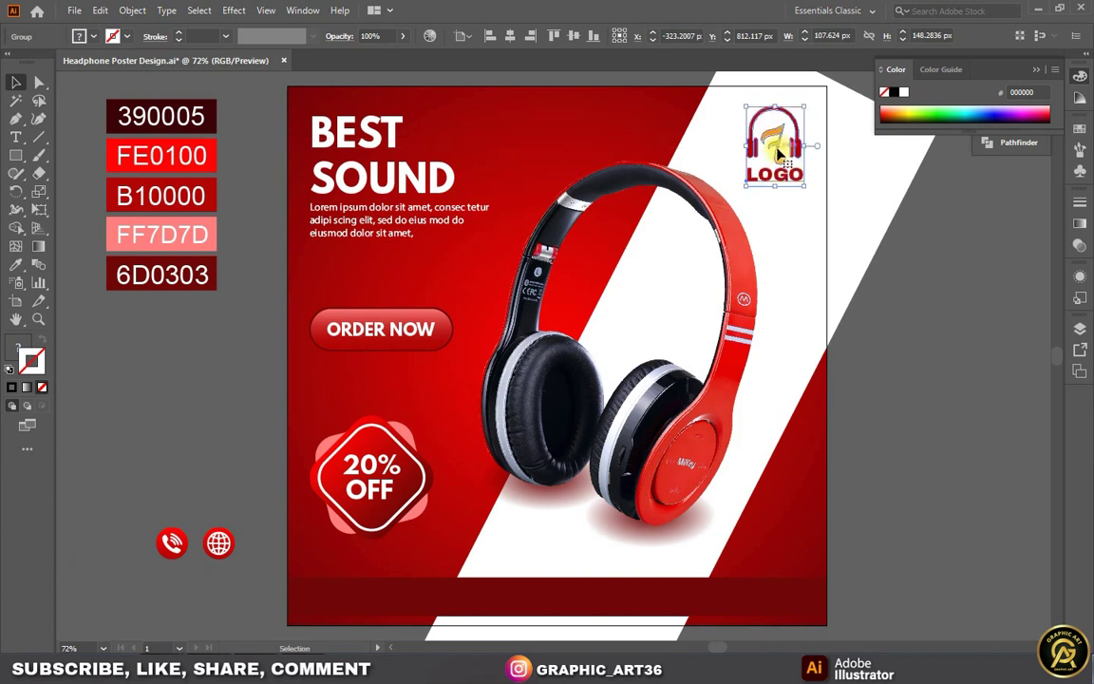
left_click(894, 361)
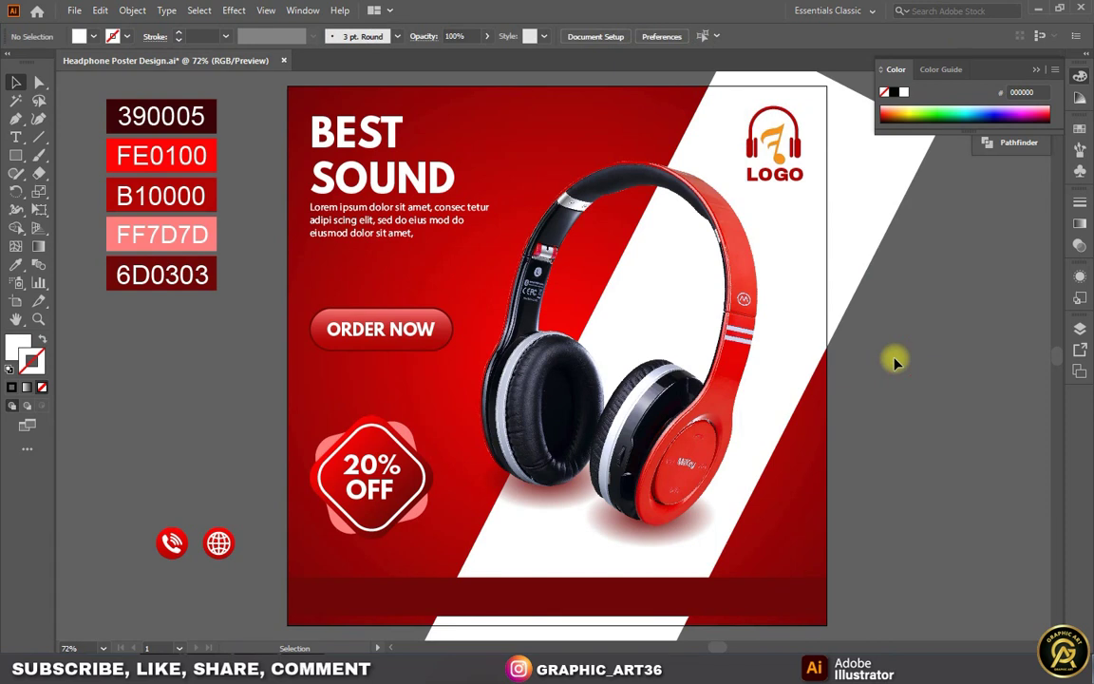
left_click_drag(174, 548, 452, 602)
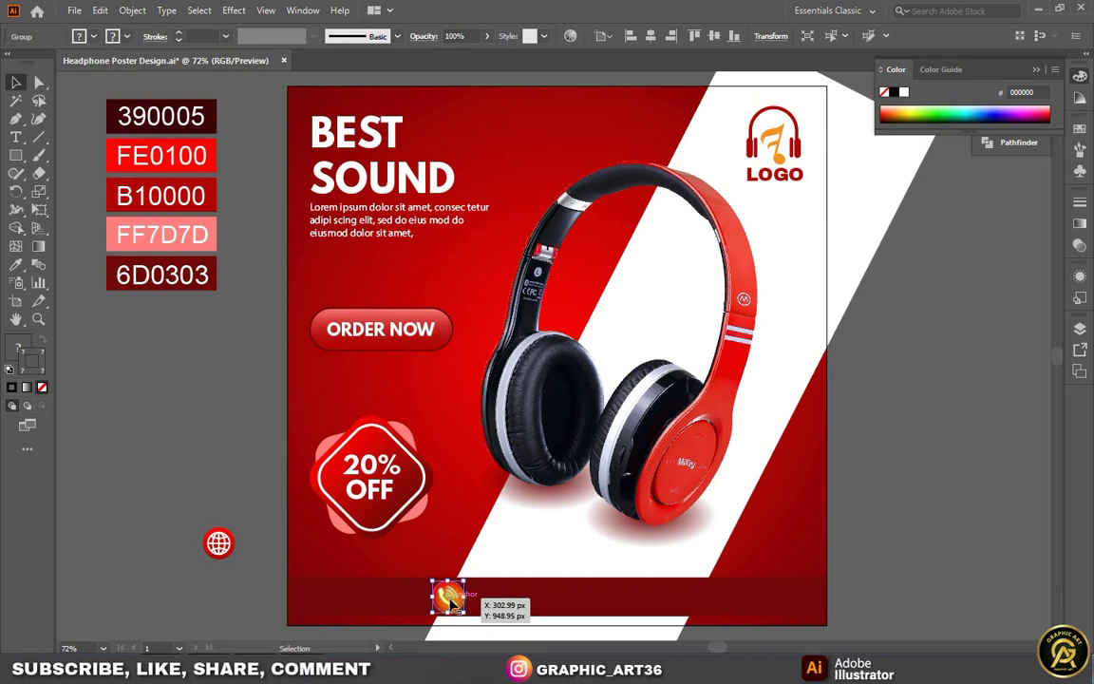
- Move the phone icon to the bottom bar's left end and the globe icon to its right side
left_click_drag(453, 601, 322, 593)
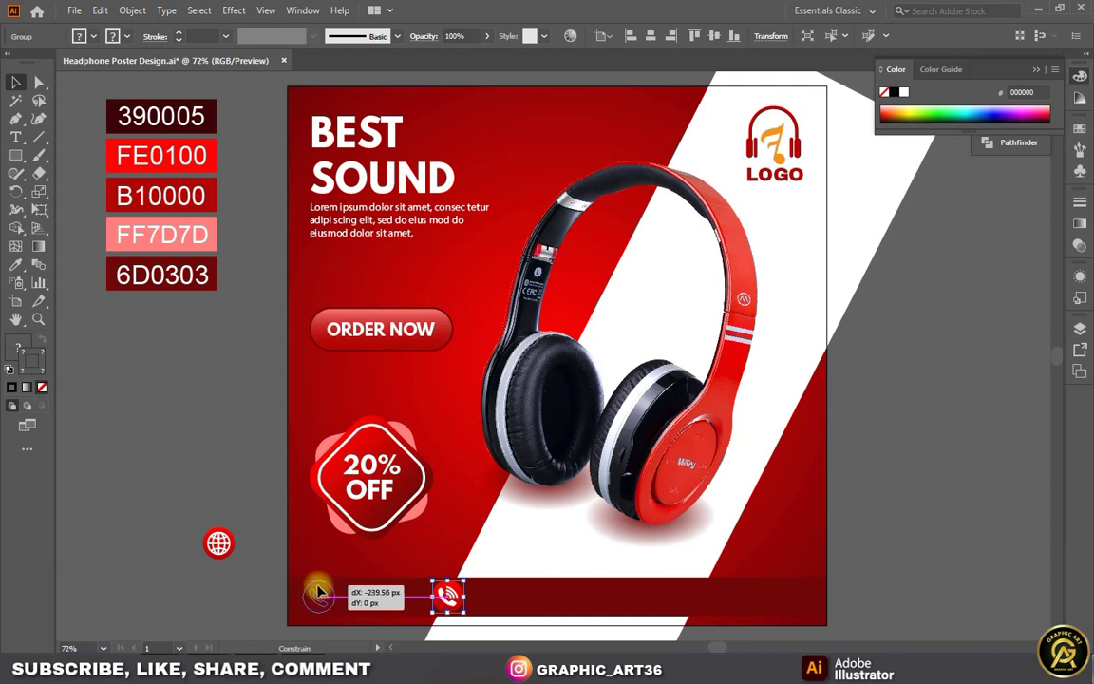
left_click_drag(322, 592, 319, 593)
mouse_move(219, 543)
left_mouse_down()
mouse_move(752, 596)
mouse_move(681, 611)
mouse_move(625, 595)
mouse_move(634, 600)
left_mouse_up()
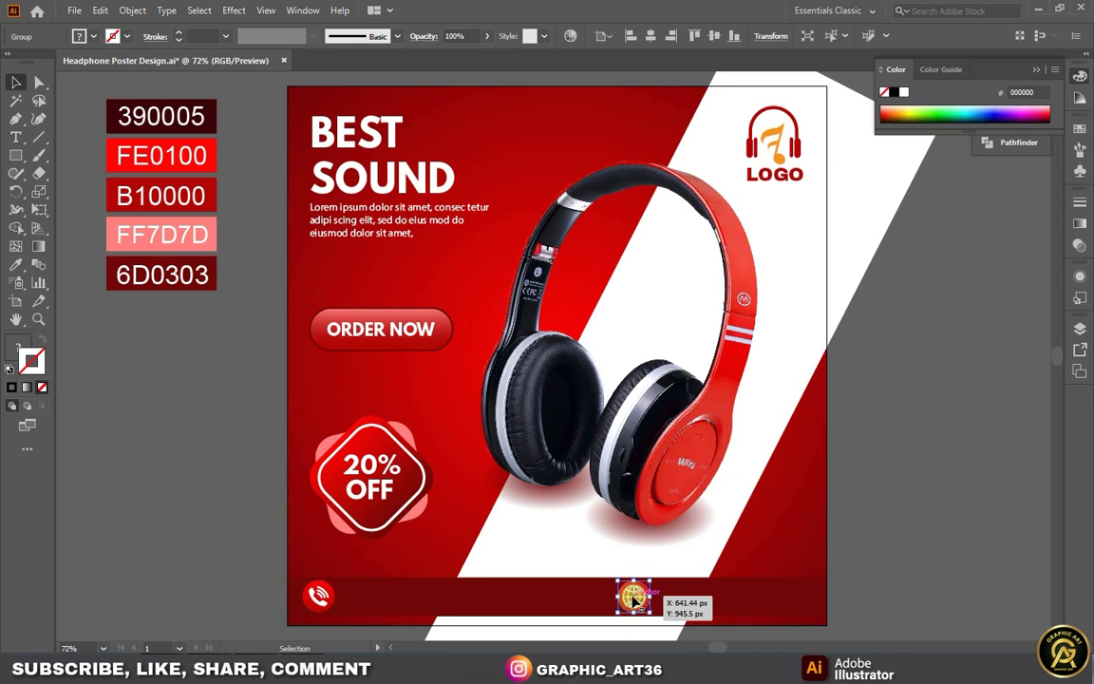
left_click(843, 586)
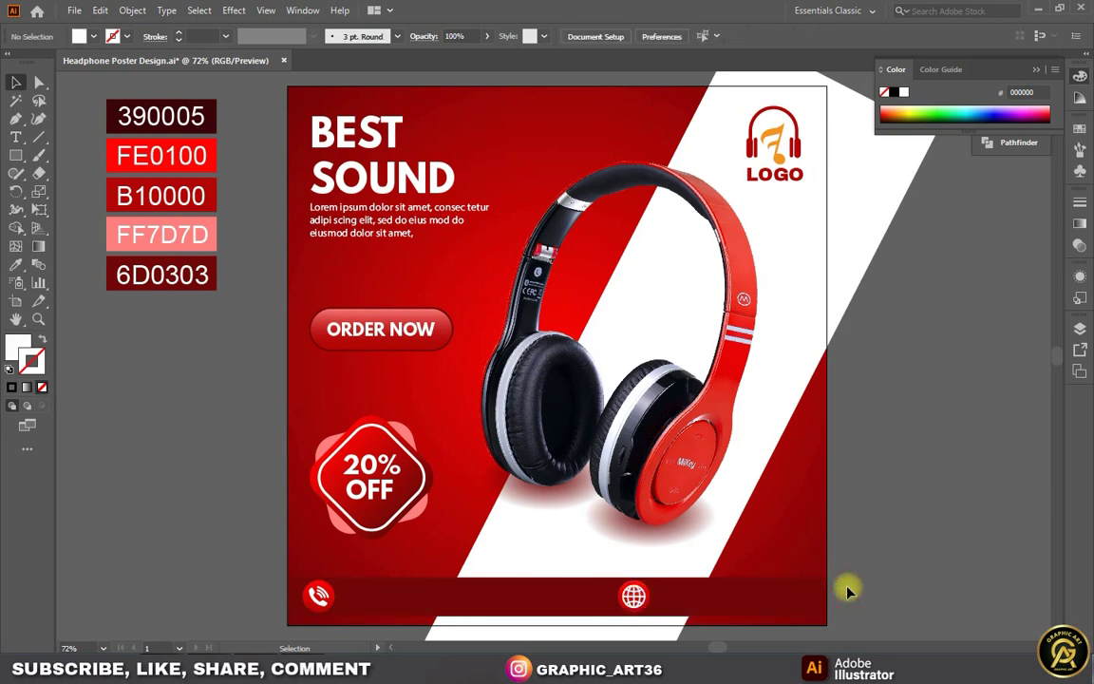
- Create a text object on the pasteboard containing the pasted contact phone number
left_click(15, 137)
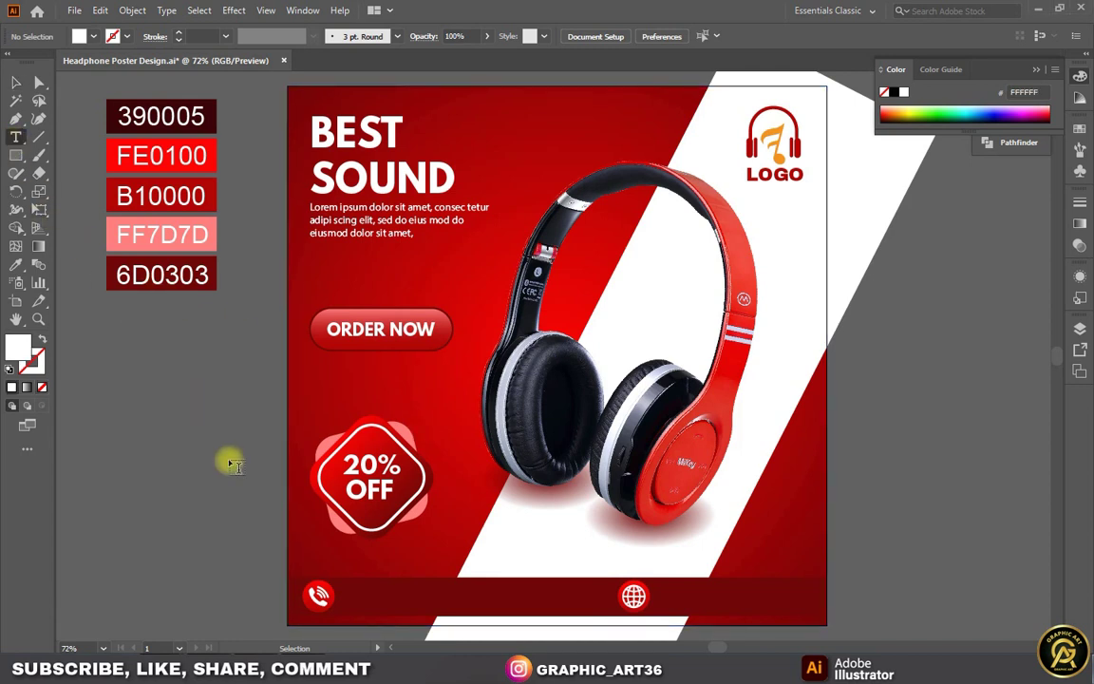
left_click(162, 434)
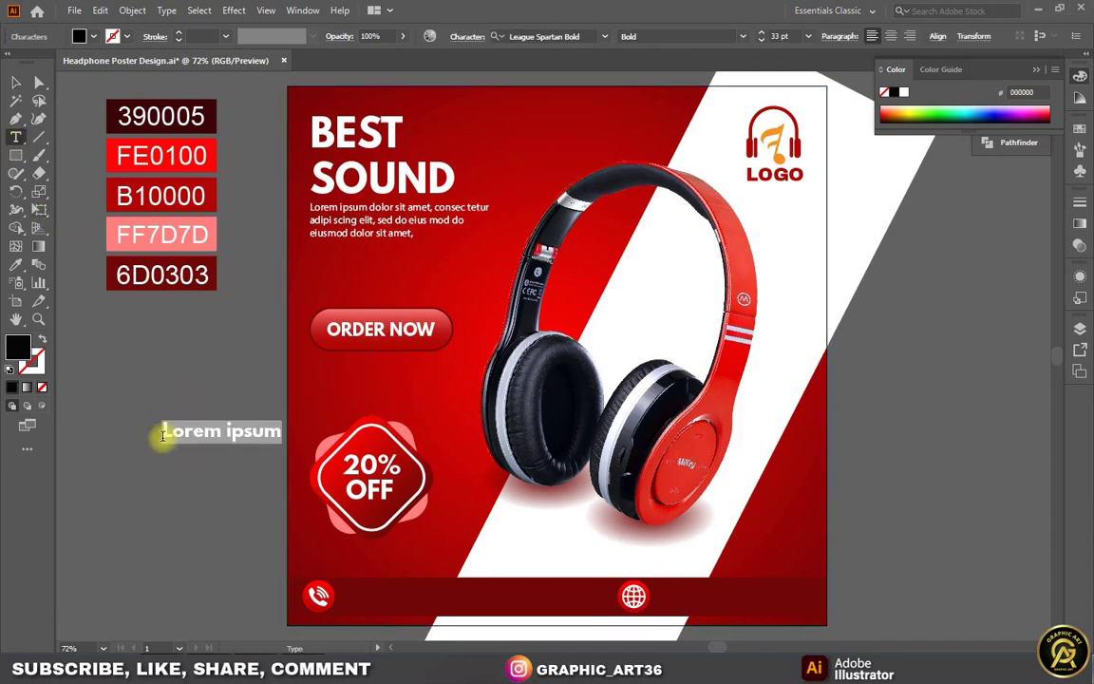
key("ctrl+v")
key("Escape")
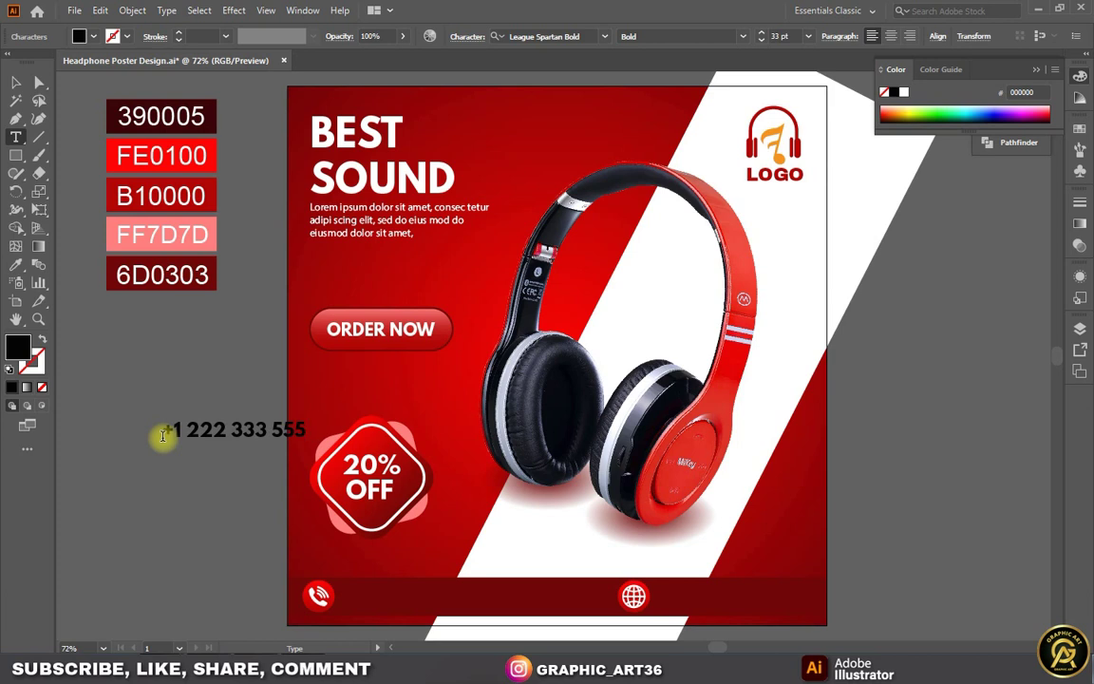
- Make the phone number white and place it beside the phone icon on the bottom bar
left_click(16, 82)
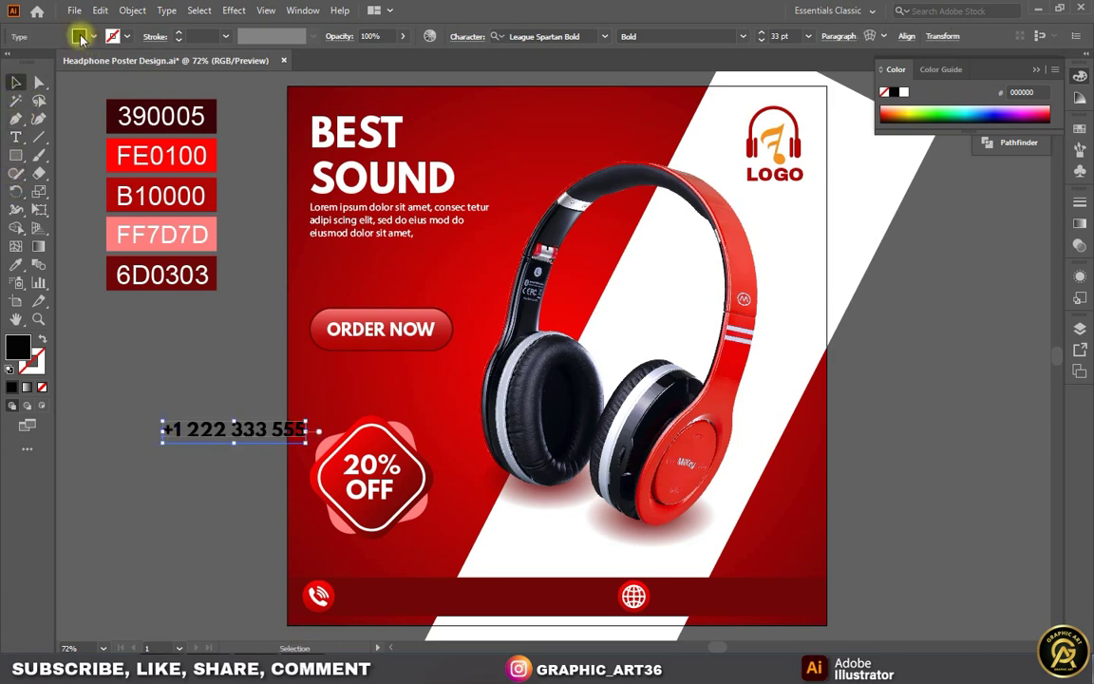
left_click(82, 38)
left_click(21, 60)
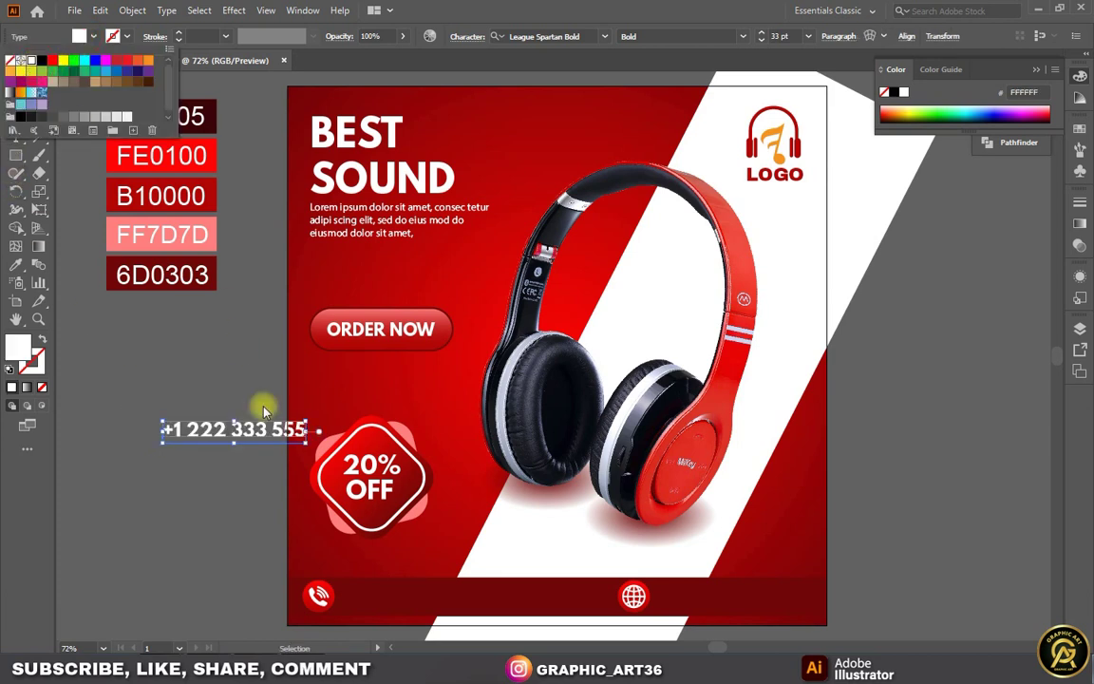
left_click_drag(247, 437, 421, 606)
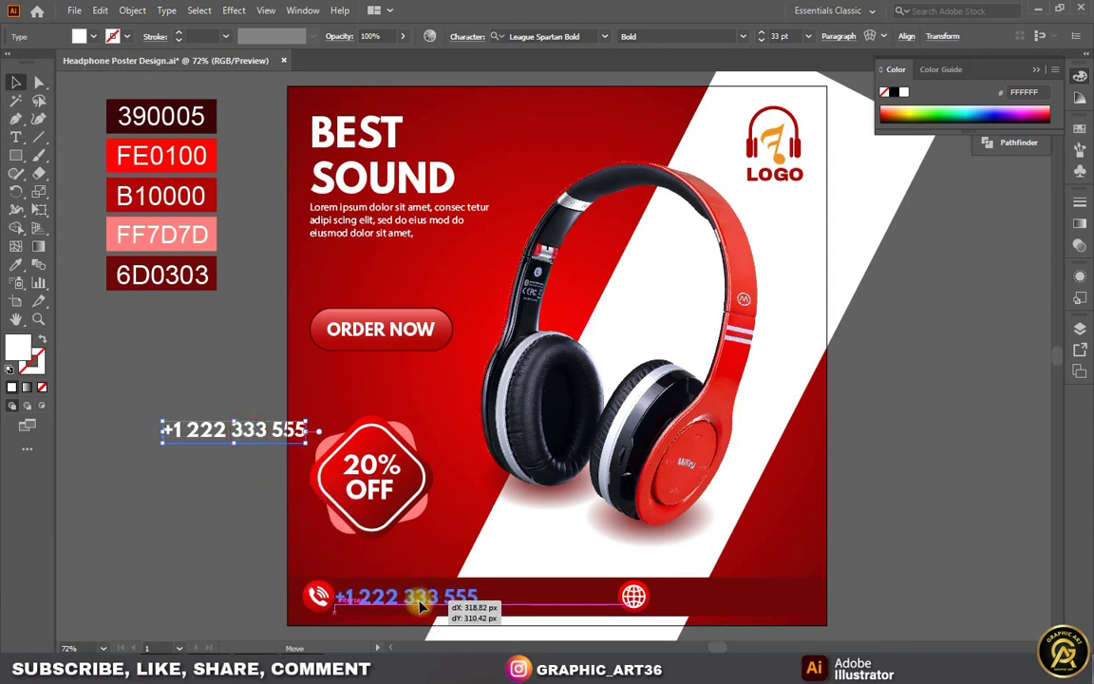
left_click_drag(421, 606, 423, 601)
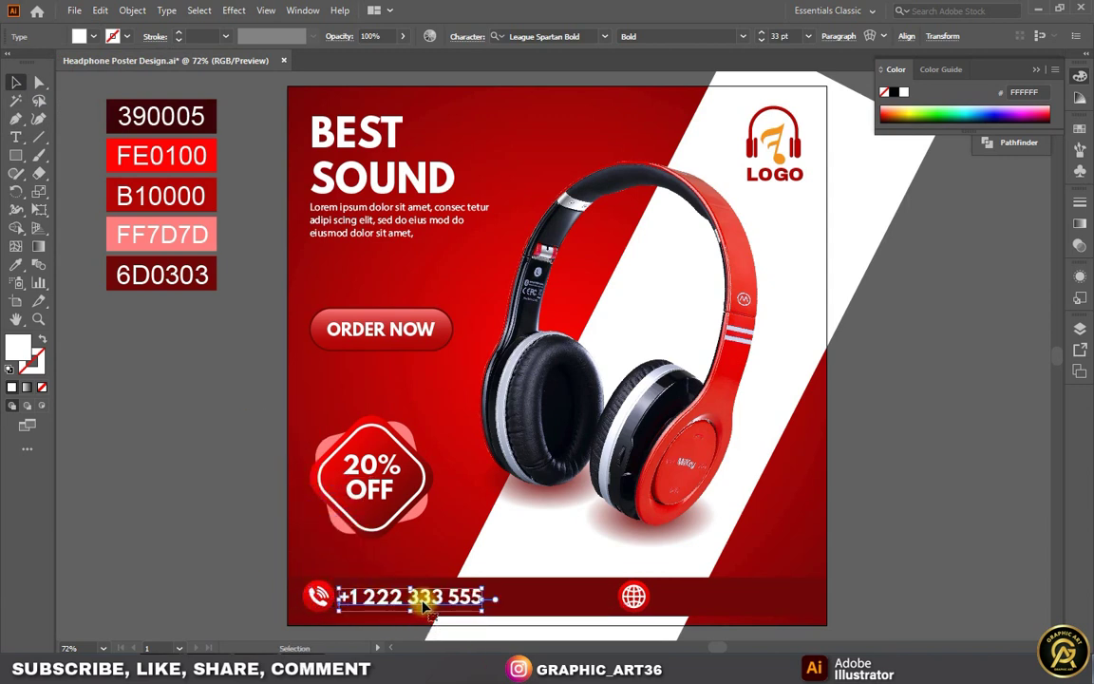
left_click(265, 589)
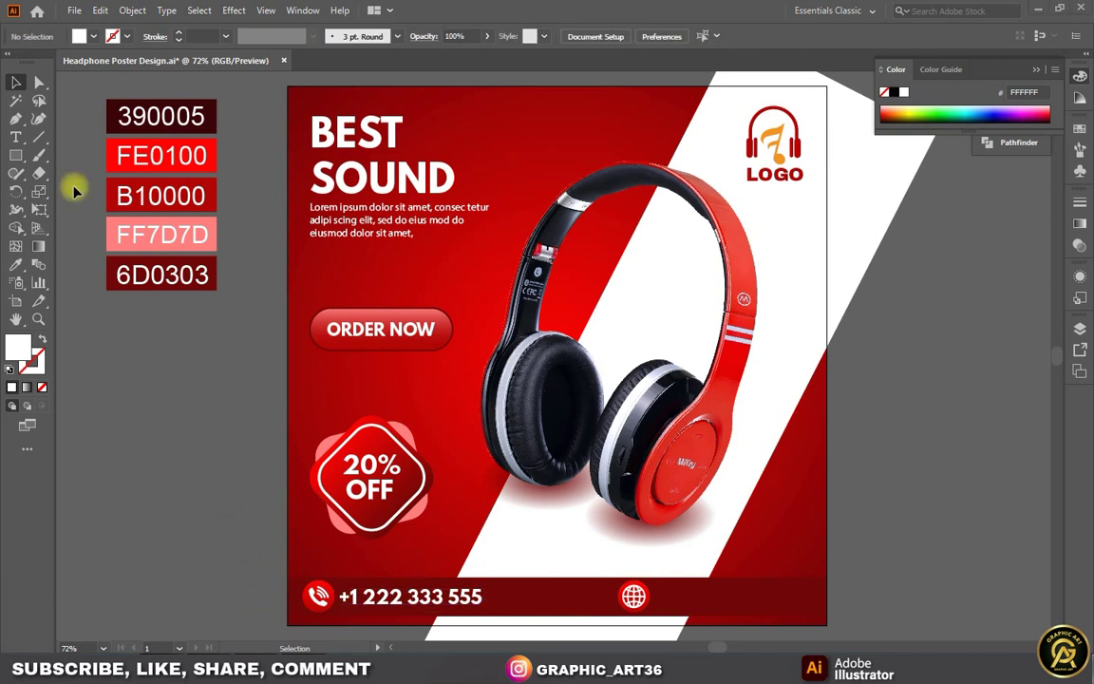
left_click(16, 137)
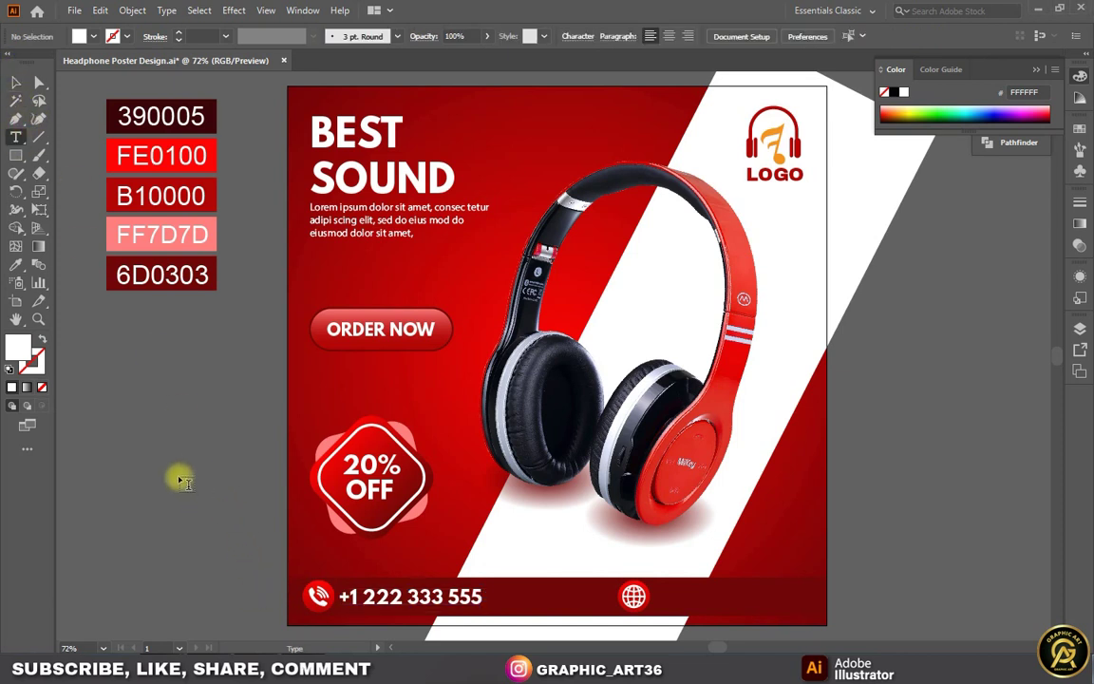
left_click(161, 452)
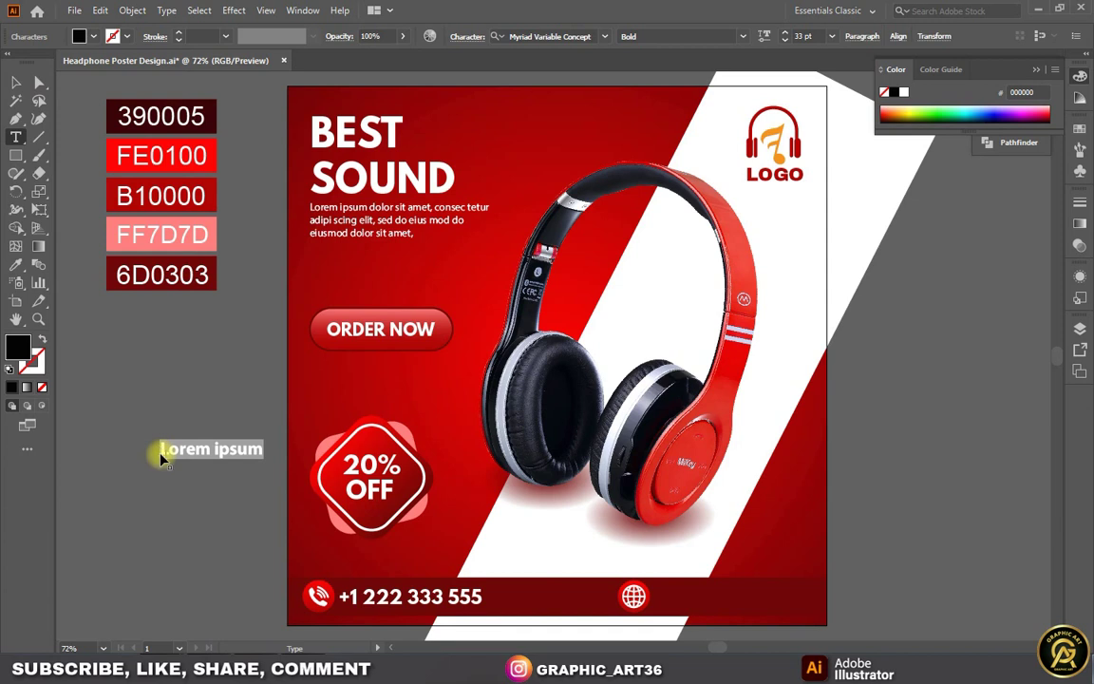
type("www.yourmail.com")
left_click(16, 84)
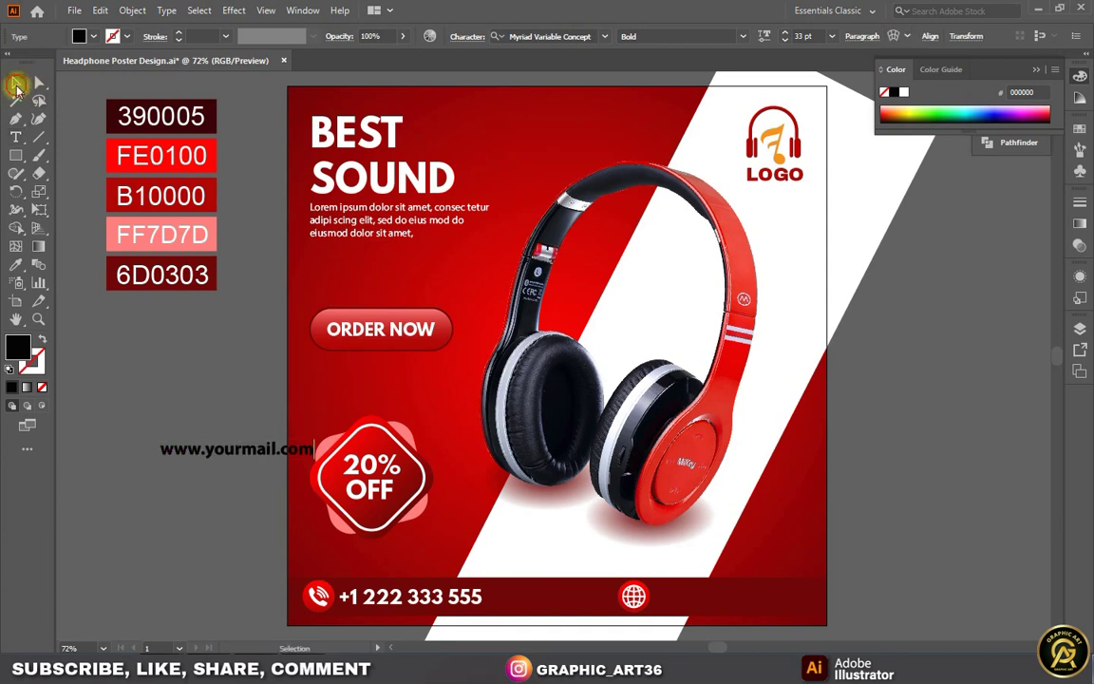
left_click(79, 36)
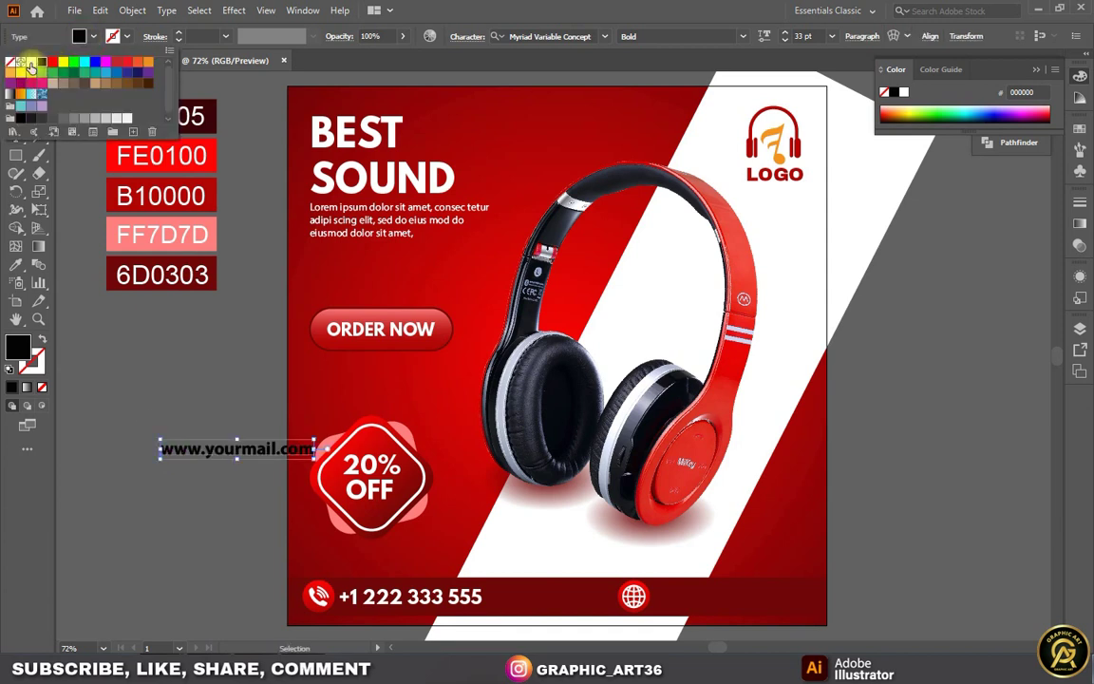
left_click(30, 63)
left_click(249, 450)
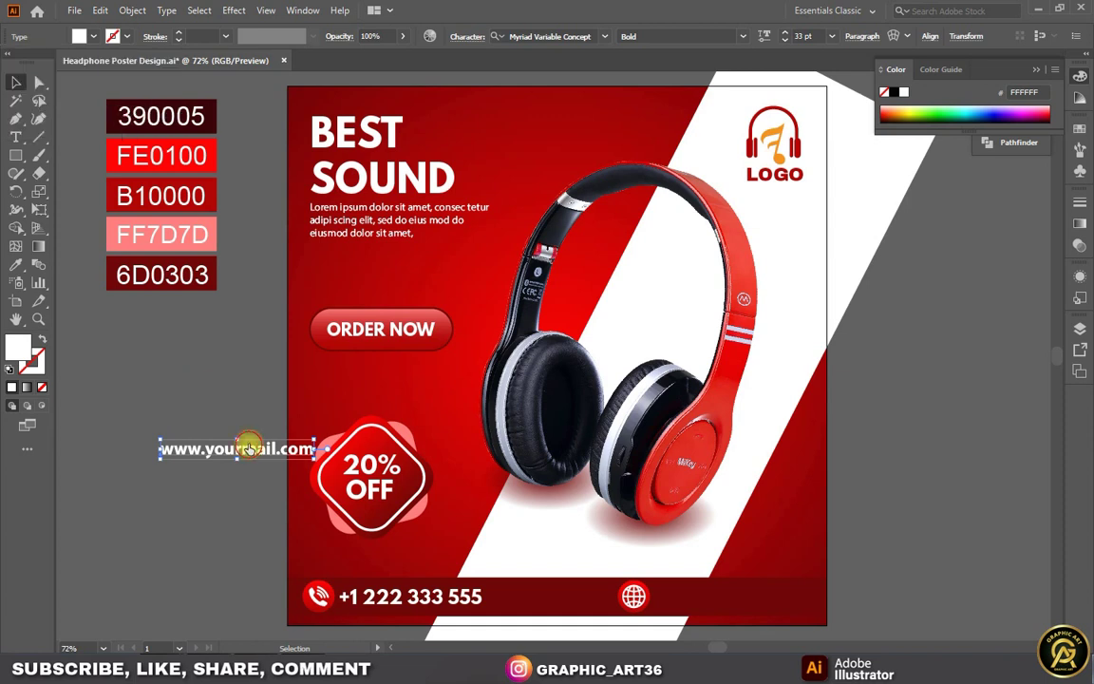
mouse_move(247, 450)
left_mouse_down()
mouse_move(751, 605)
mouse_move(743, 597)
left_mouse_up()
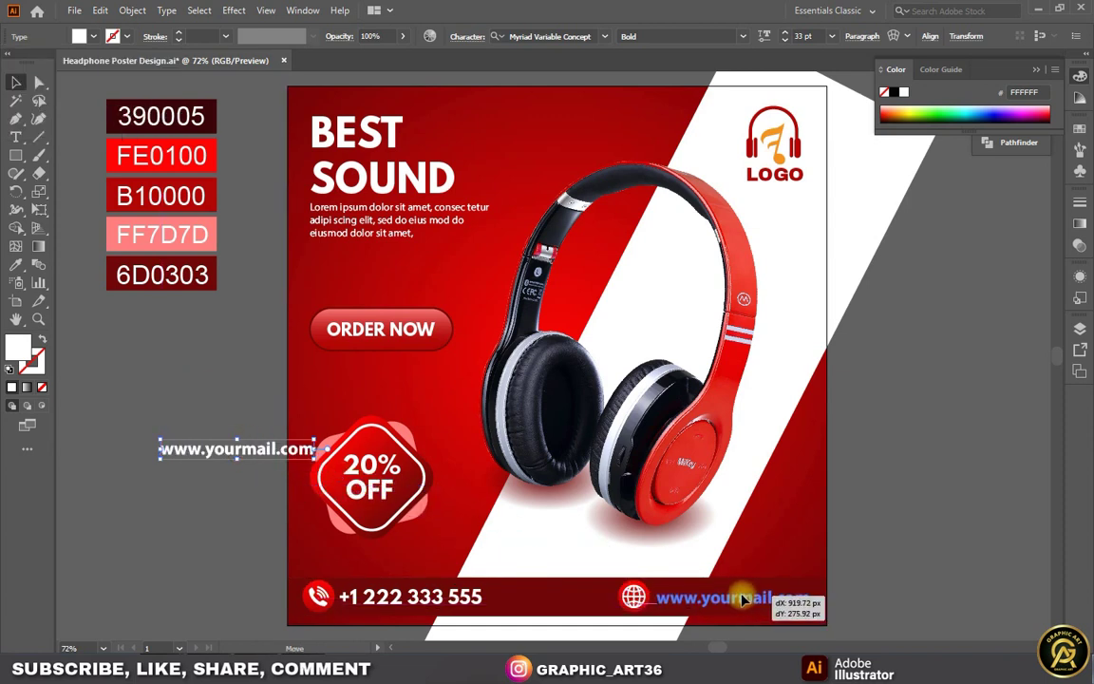
left_click_drag(744, 601, 746, 598)
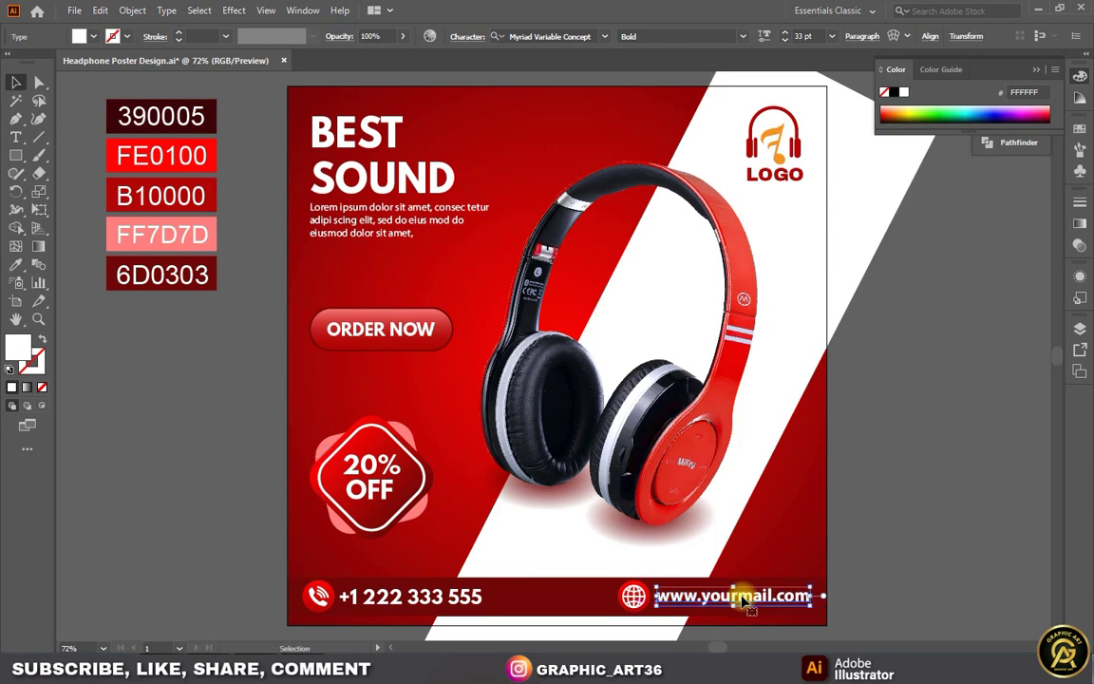
left_click(855, 591)
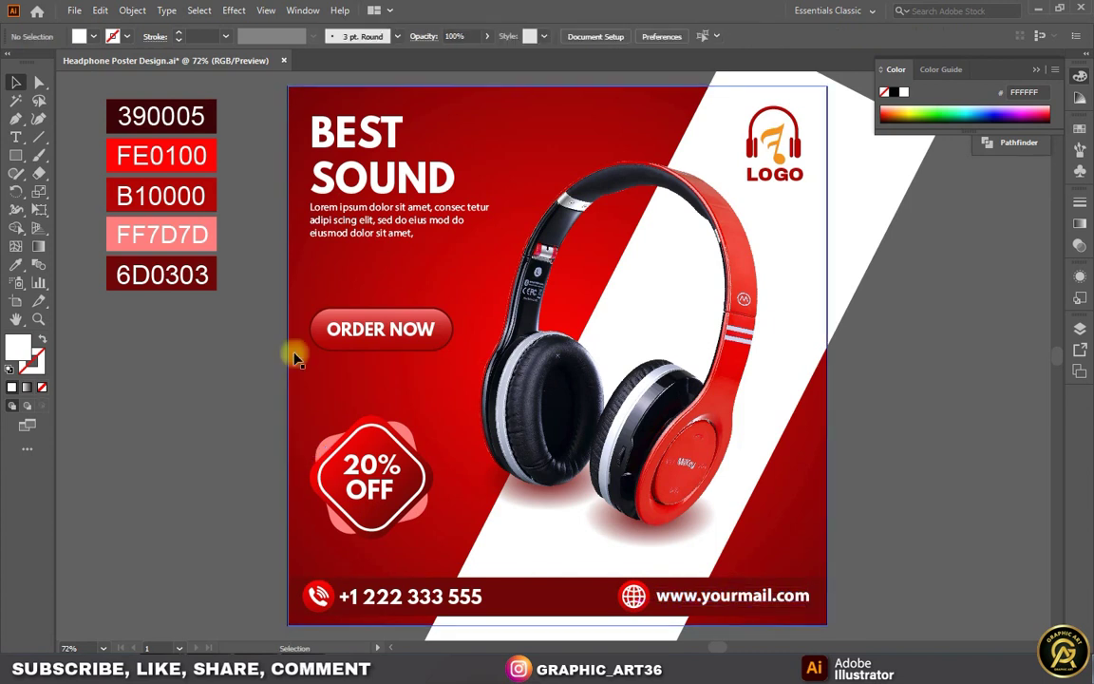
- Paint a single dot with the Paintbrush using a white 4 pt stroke and no fill
left_click(37, 158)
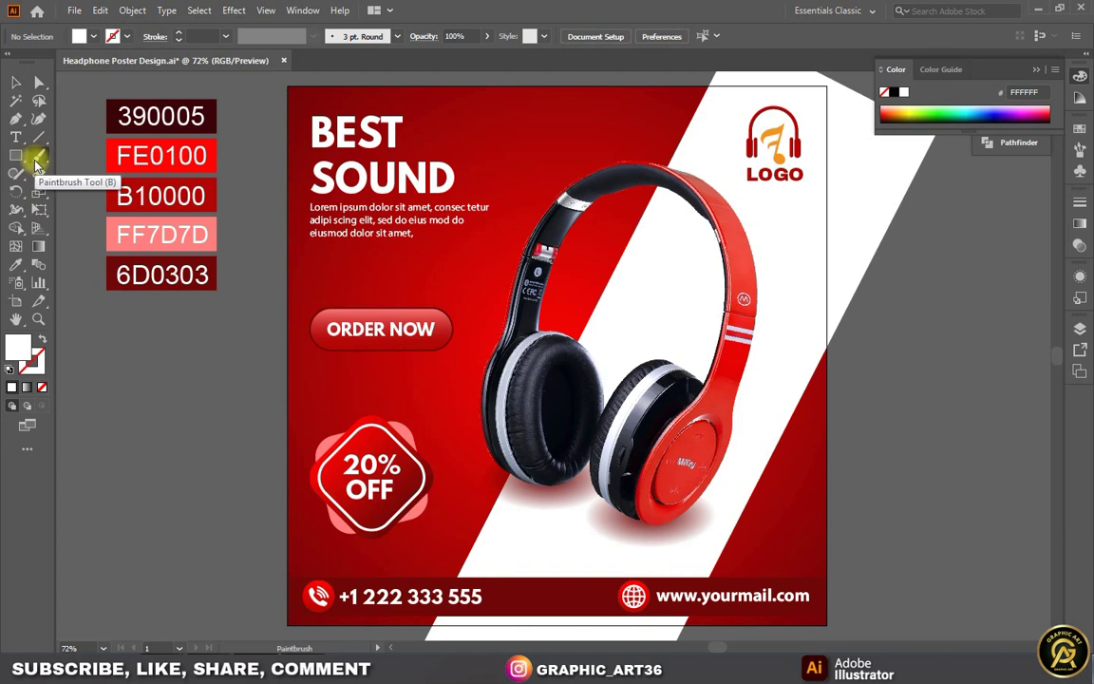
left_click(43, 341)
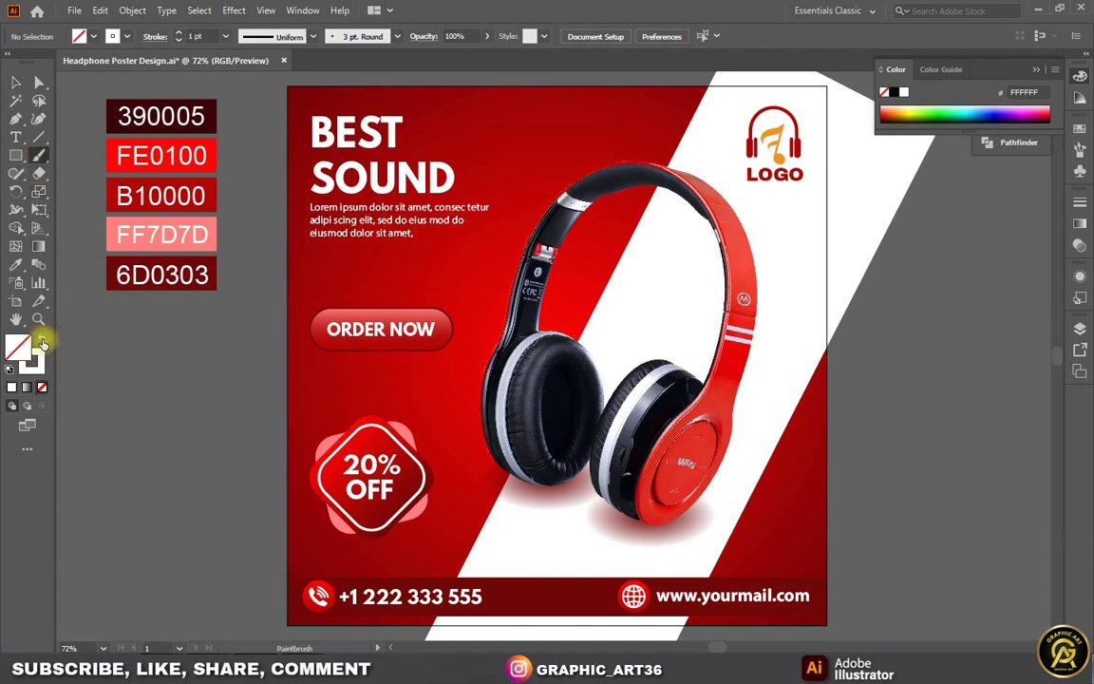
left_click(226, 45)
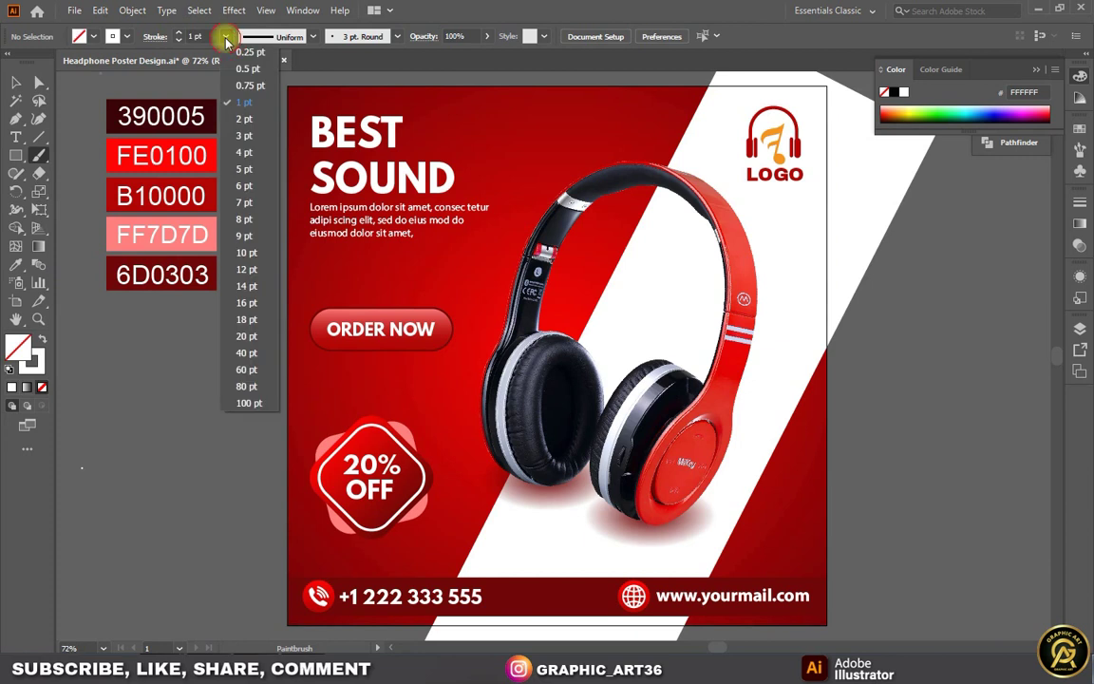
left_click(253, 145)
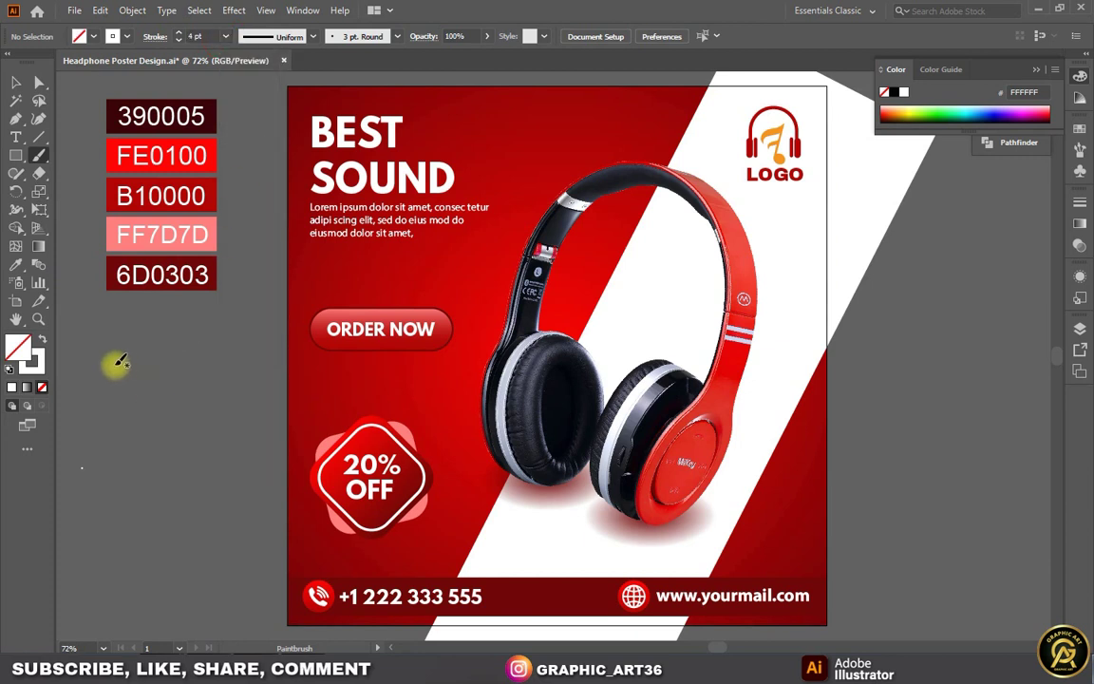
left_click(114, 364)
- Expand the dot's brush appearance into a solid shape
left_click(13, 83)
left_click(112, 361)
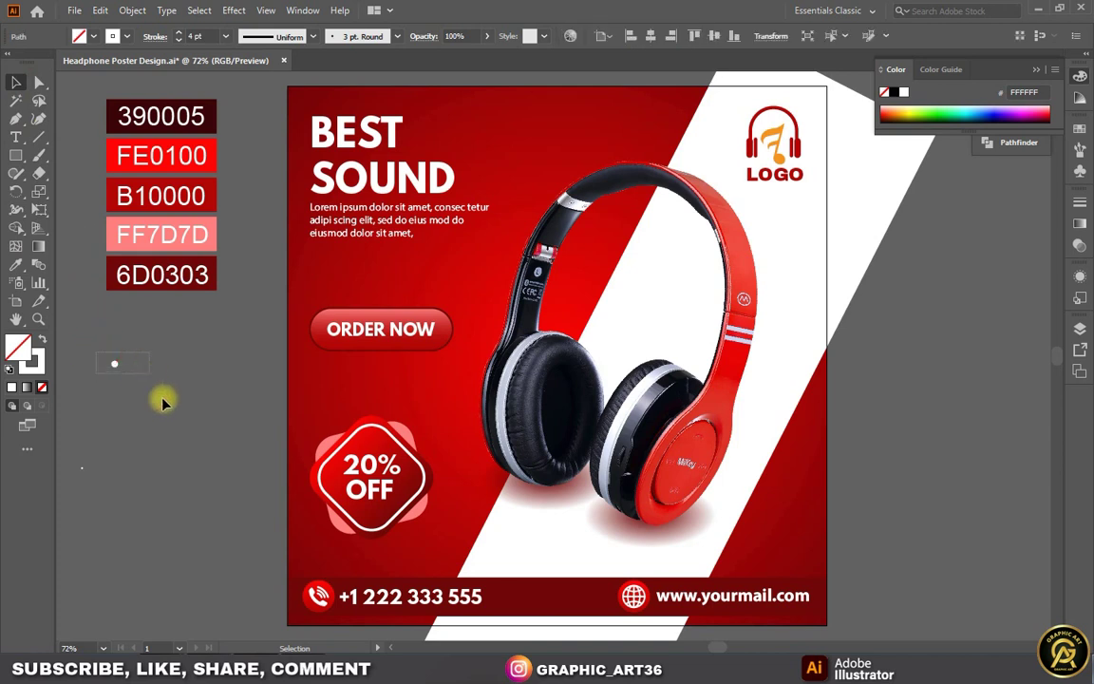
left_click(132, 10)
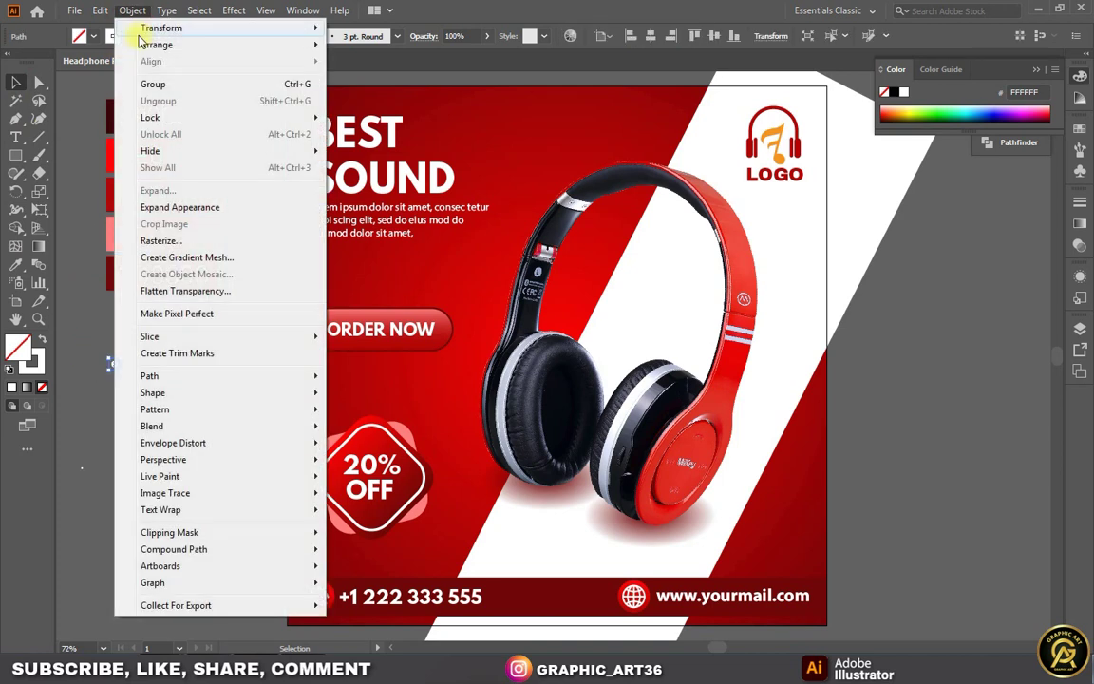
left_click(195, 207)
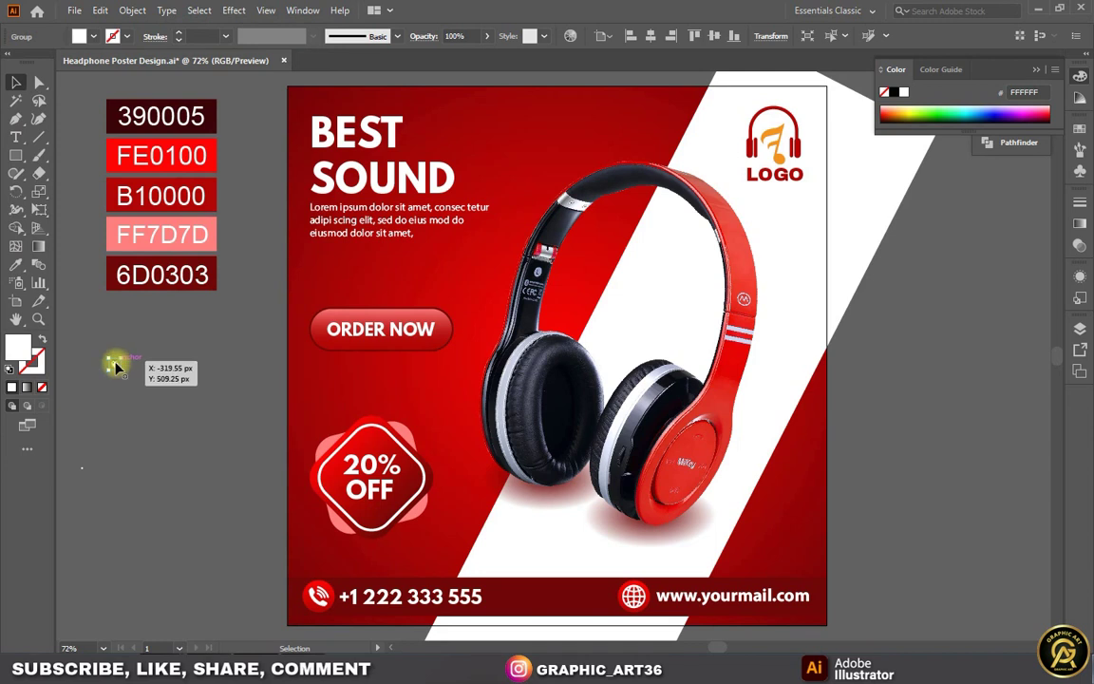
- Duplicate the dot into a grid of copies and group them
left_click_drag(117, 365, 126, 362)
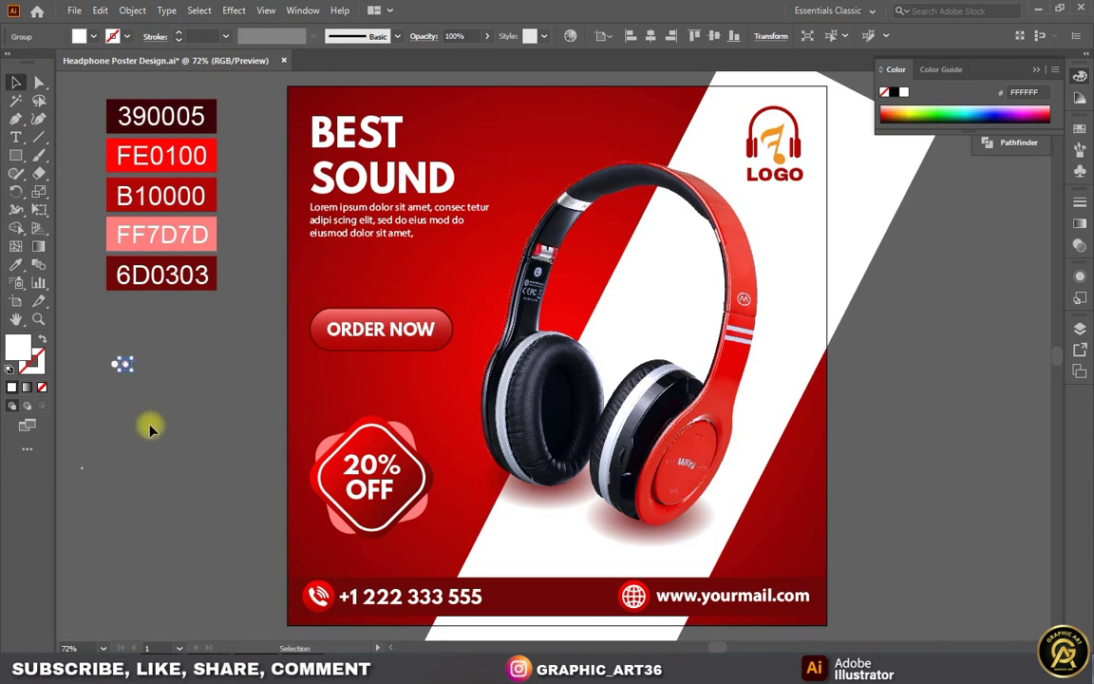
key("ctrl+d")
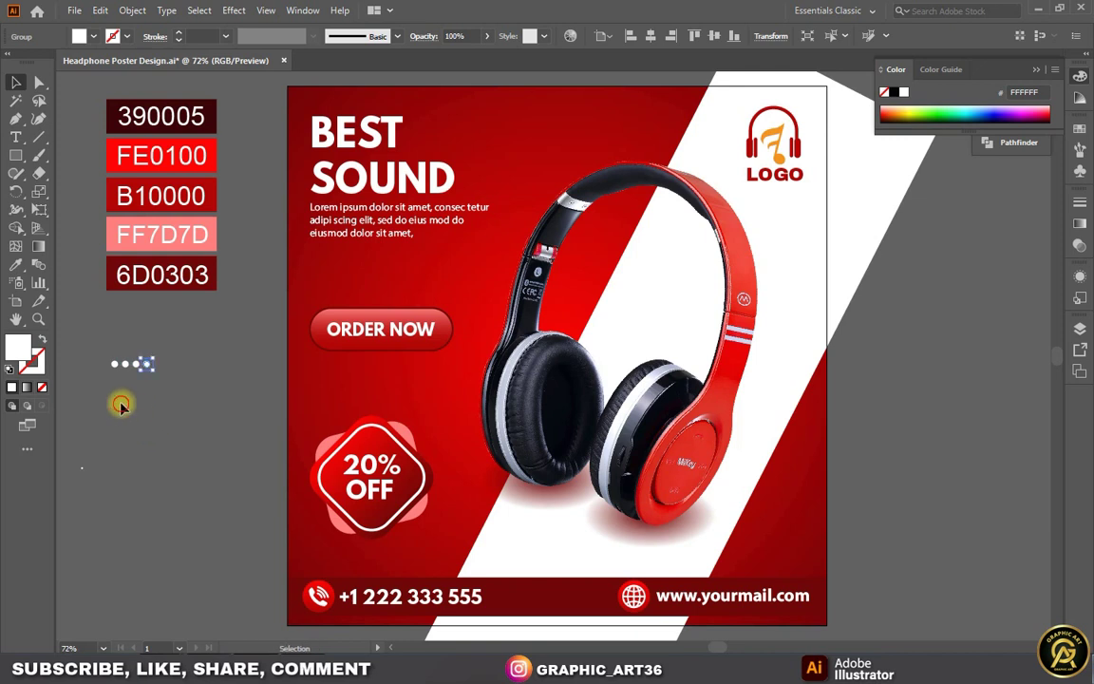
mouse_move(85, 351)
left_mouse_down()
mouse_move(145, 373)
mouse_move(138, 383)
left_mouse_up()
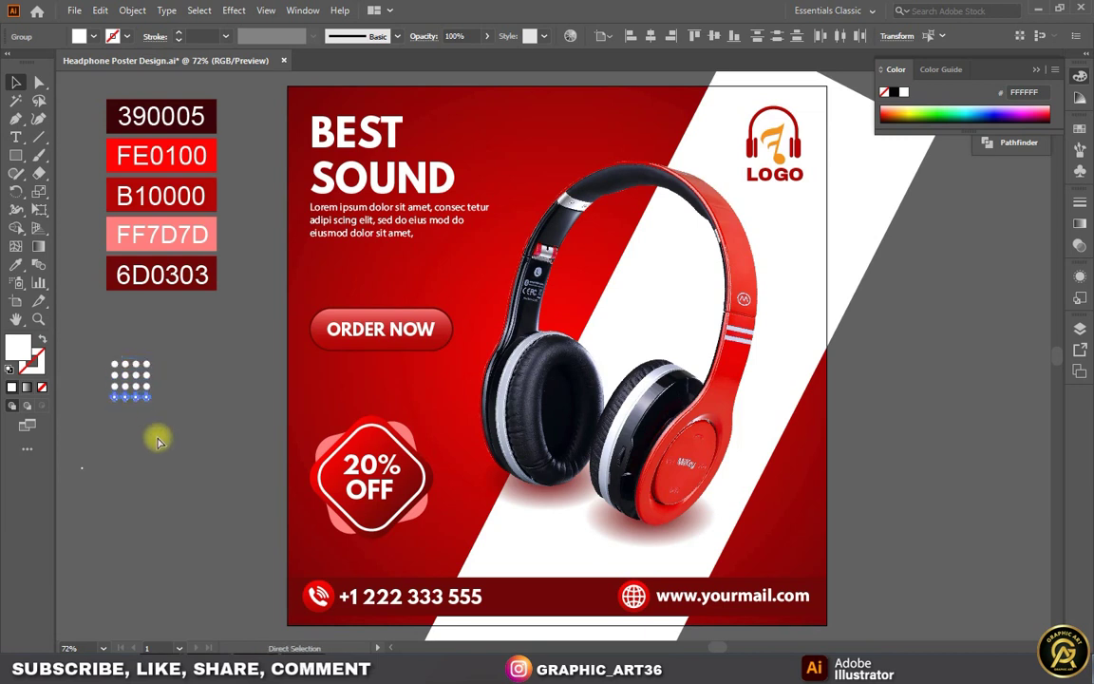
left_click(82, 346)
left_click(131, 383)
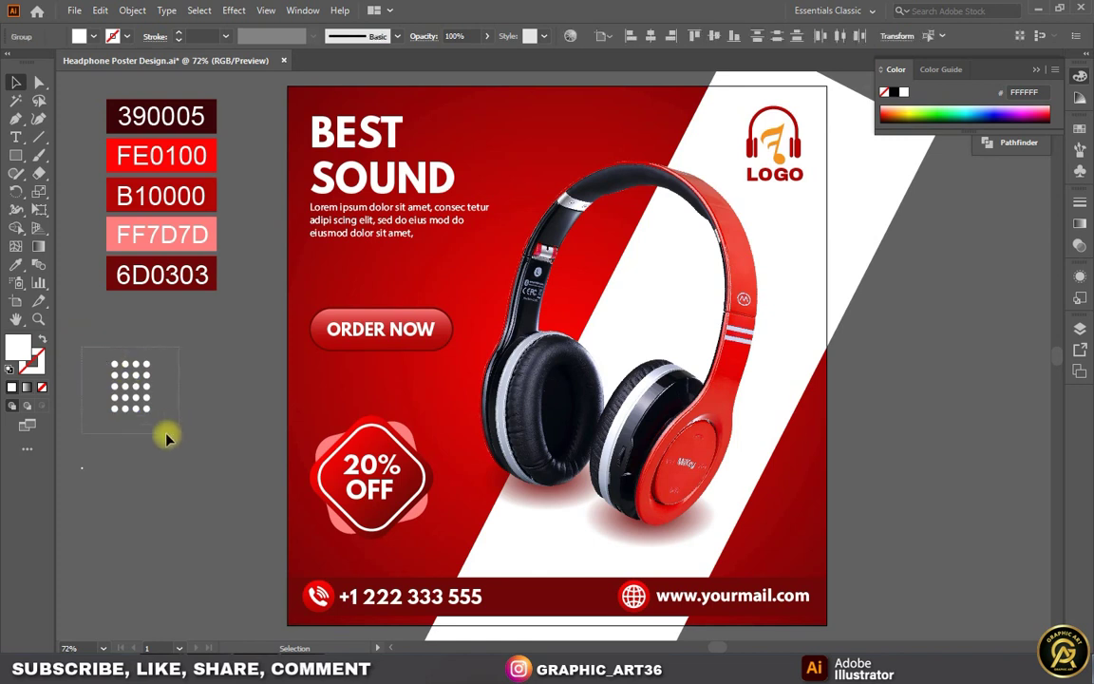
right_click(123, 388)
left_click(162, 504)
- Colour the dot grid pink FF7D7D and move it to the poster's lower right
left_click(15, 264)
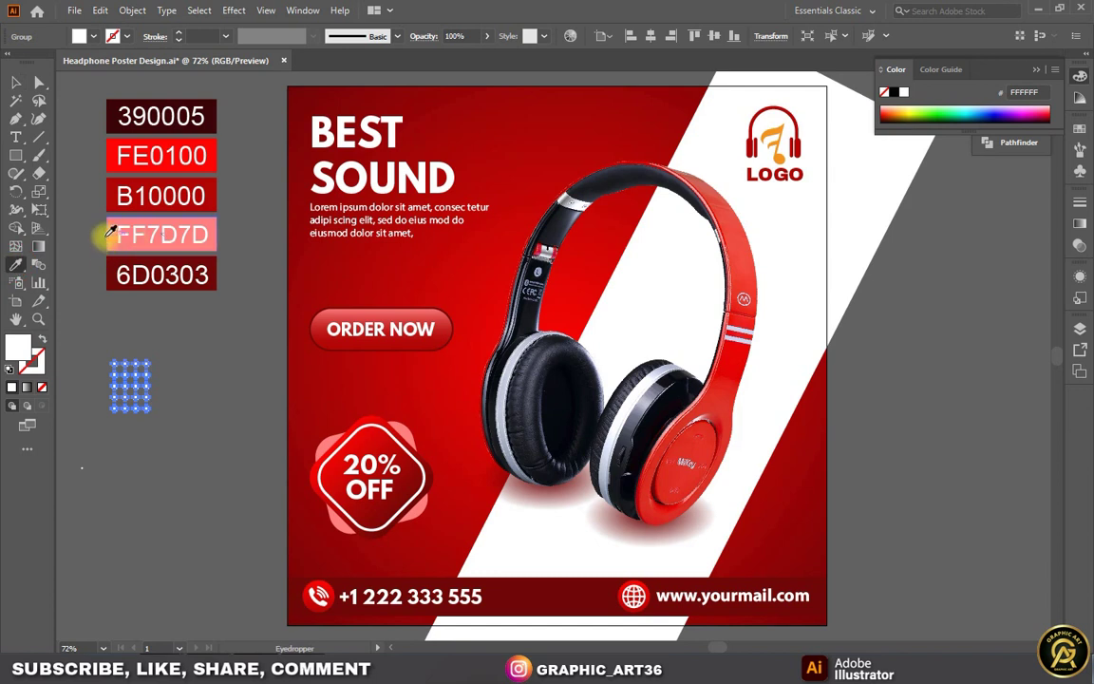
left_click(112, 231)
left_click(15, 83)
left_click(122, 373)
left_click_drag(121, 373, 787, 528)
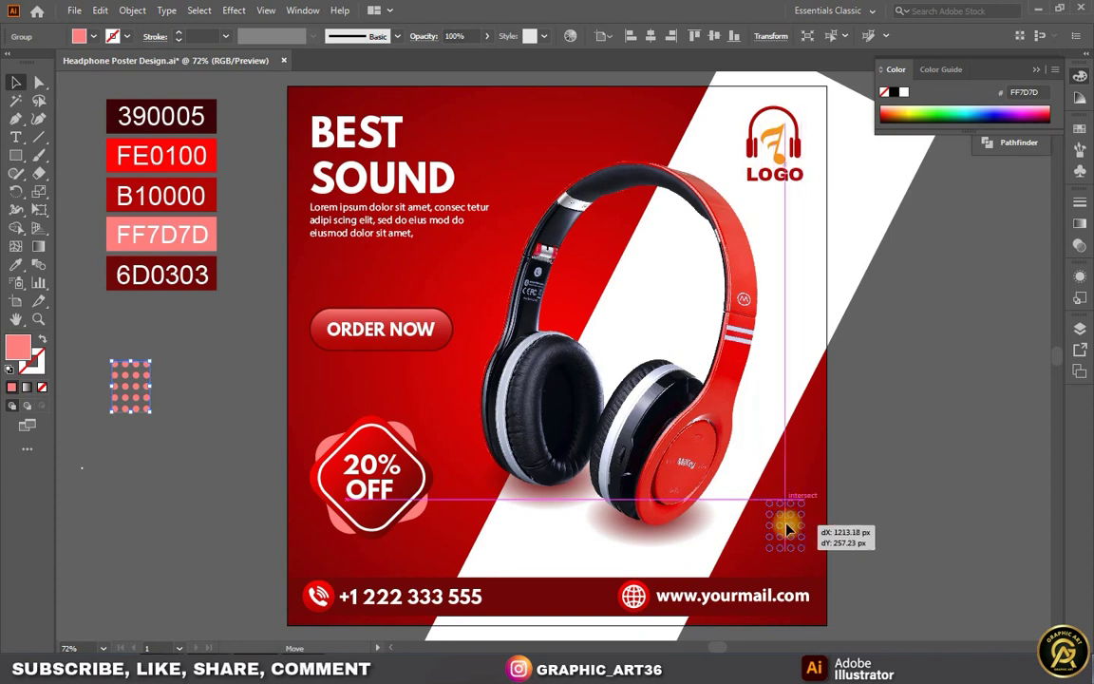
left_click_drag(788, 528, 786, 525)
left_click(855, 532)
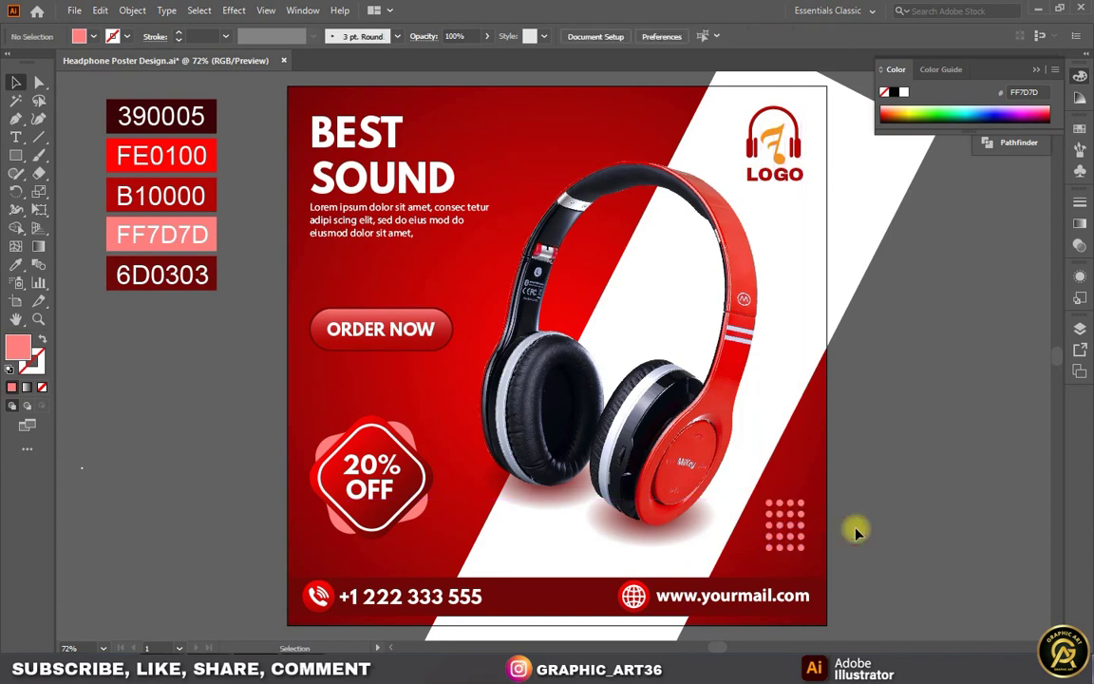
- Paste a copy of the red background rectangle in front and bring it to the very front
left_click(1036, 69)
left_click(663, 232)
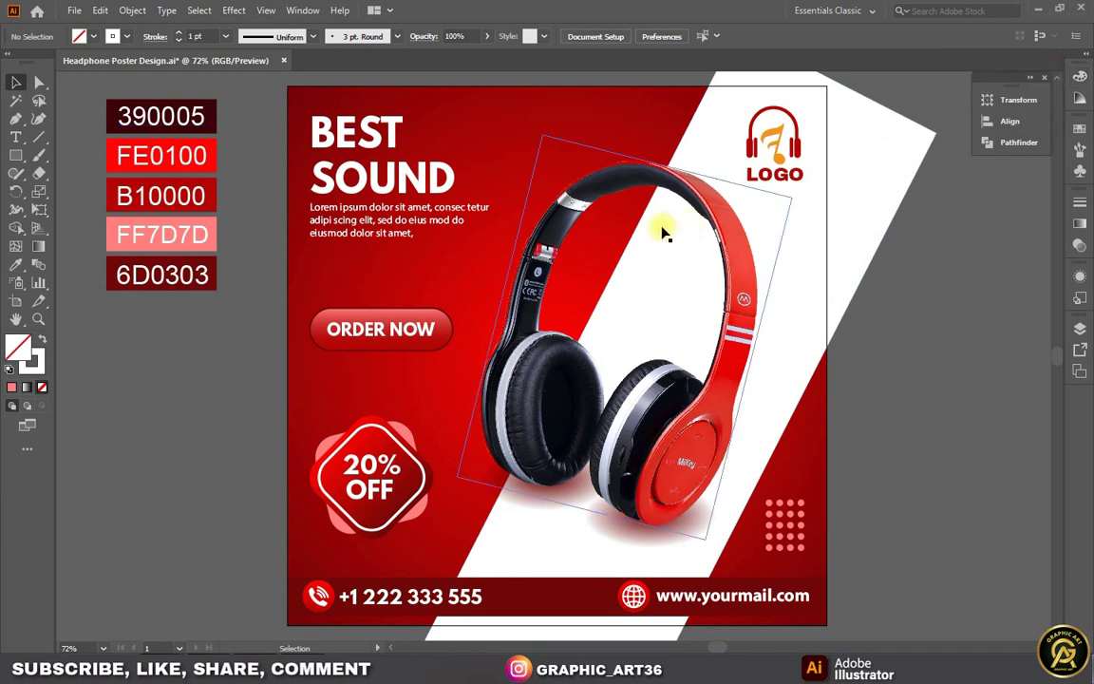
left_click(513, 129)
left_click(100, 10)
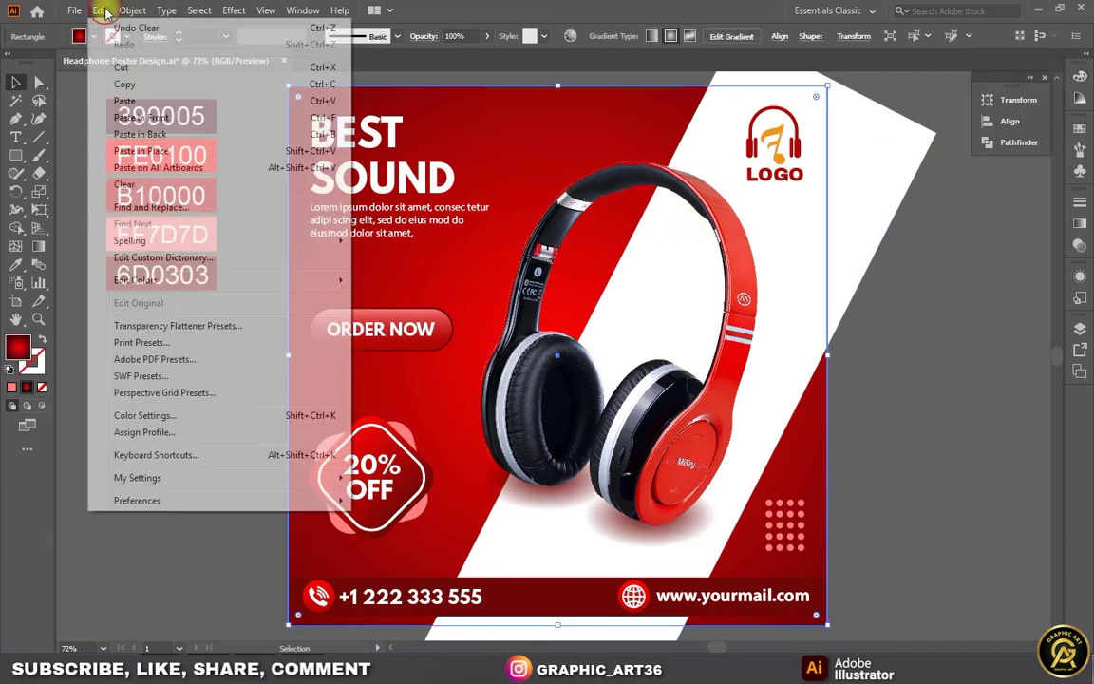
left_click(152, 92)
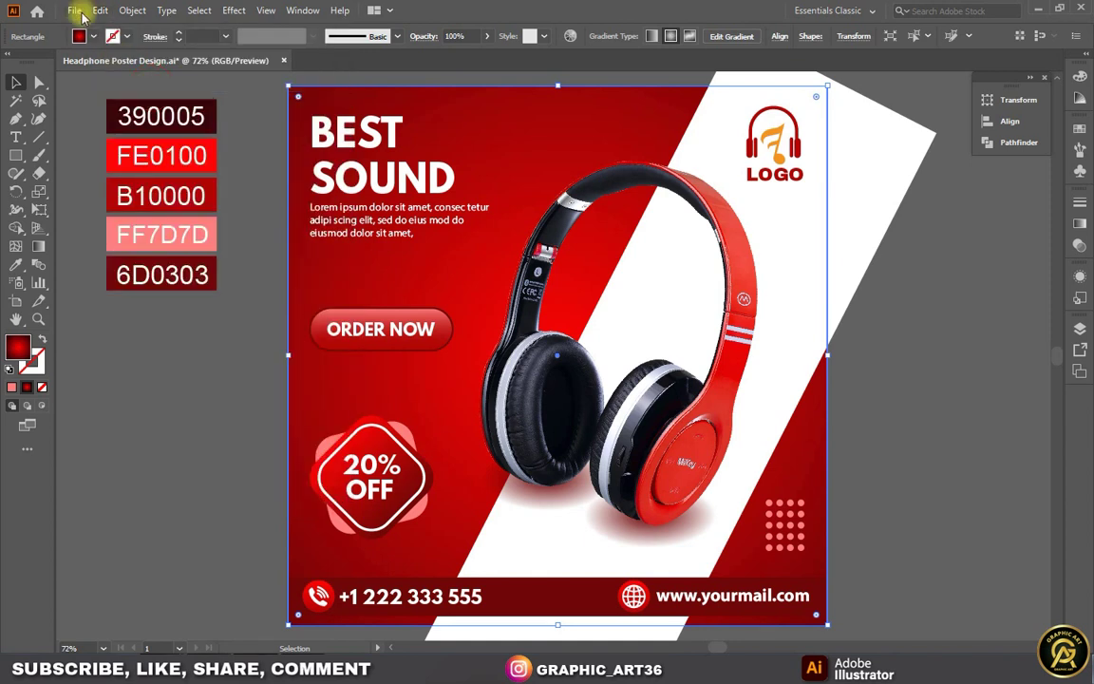
left_click(99, 9)
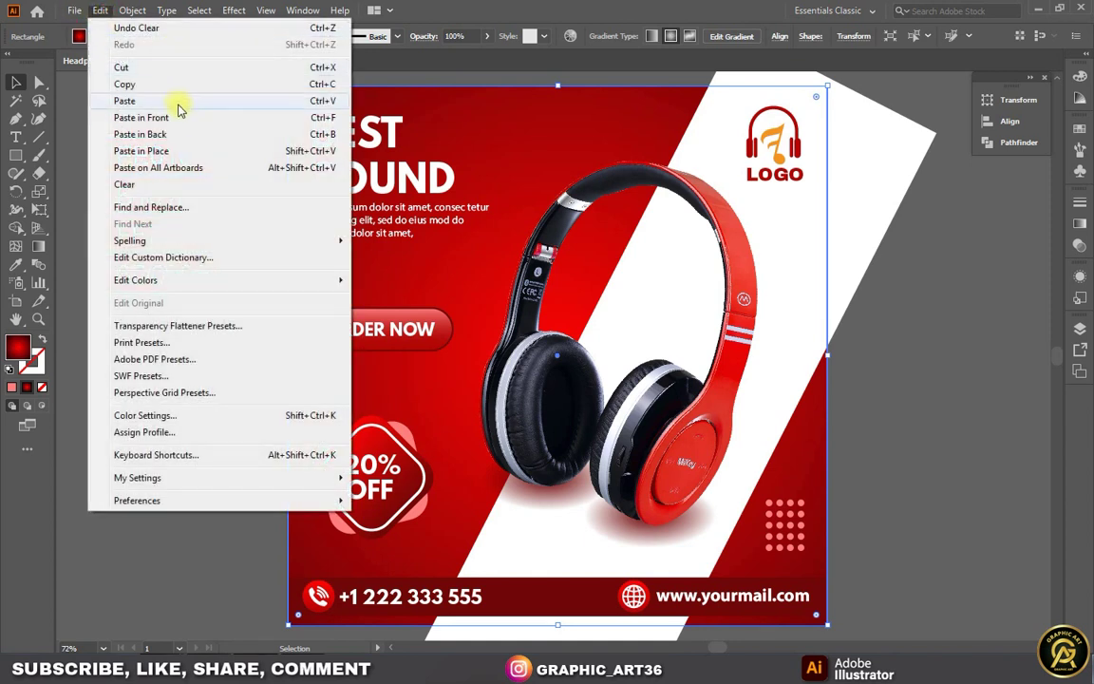
left_click(170, 117)
right_click(451, 265)
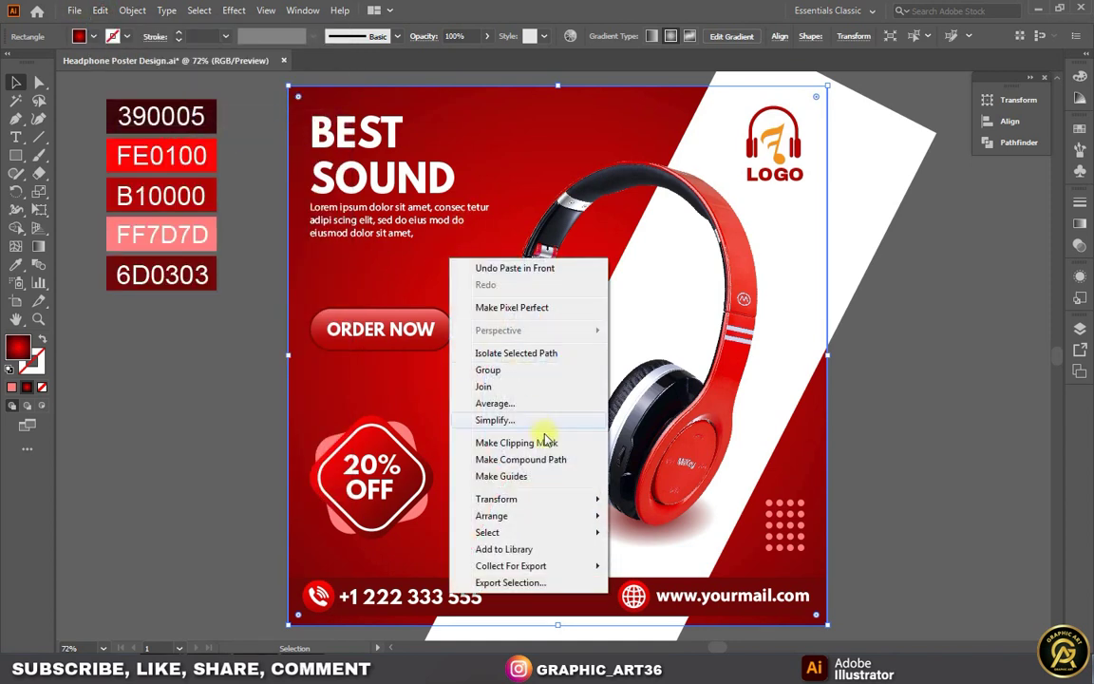
mouse_move(491, 515)
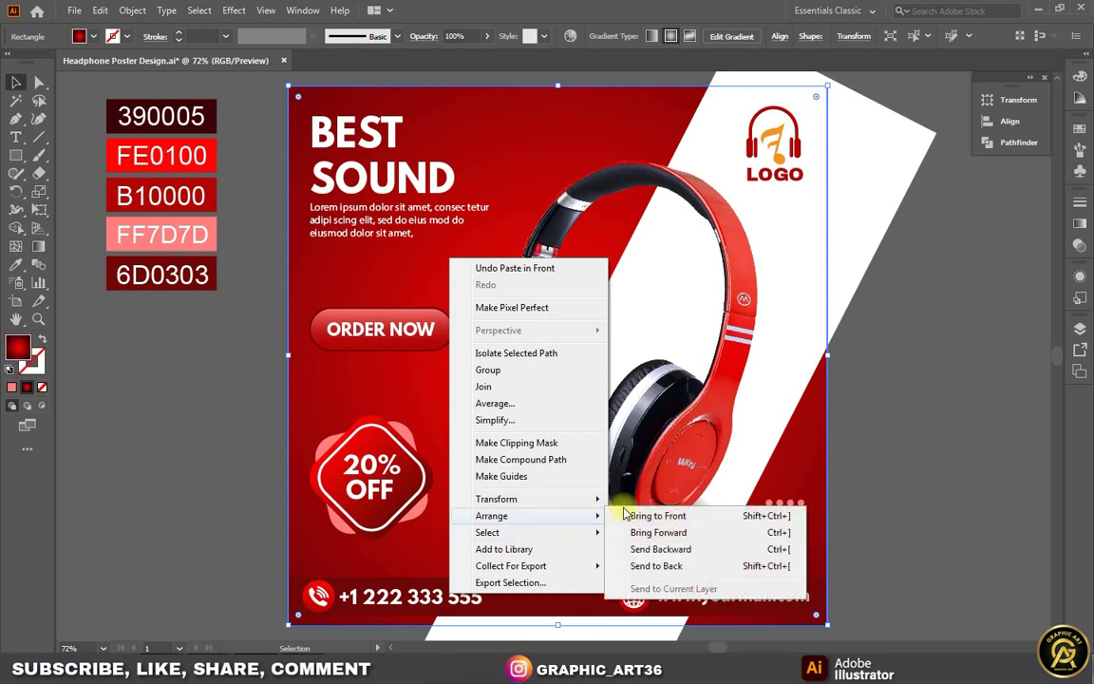
left_click(634, 516)
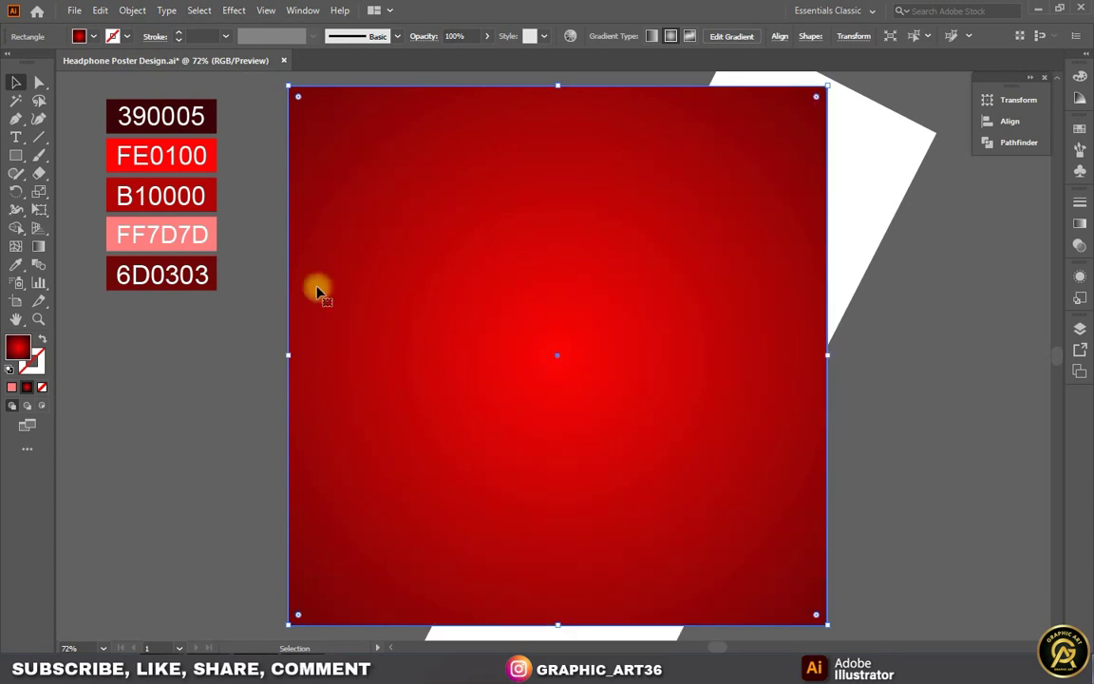
- Select all poster artwork and make a clipping mask with the front rectangle
left_click(262, 98)
left_click_drag(384, 156, 848, 609)
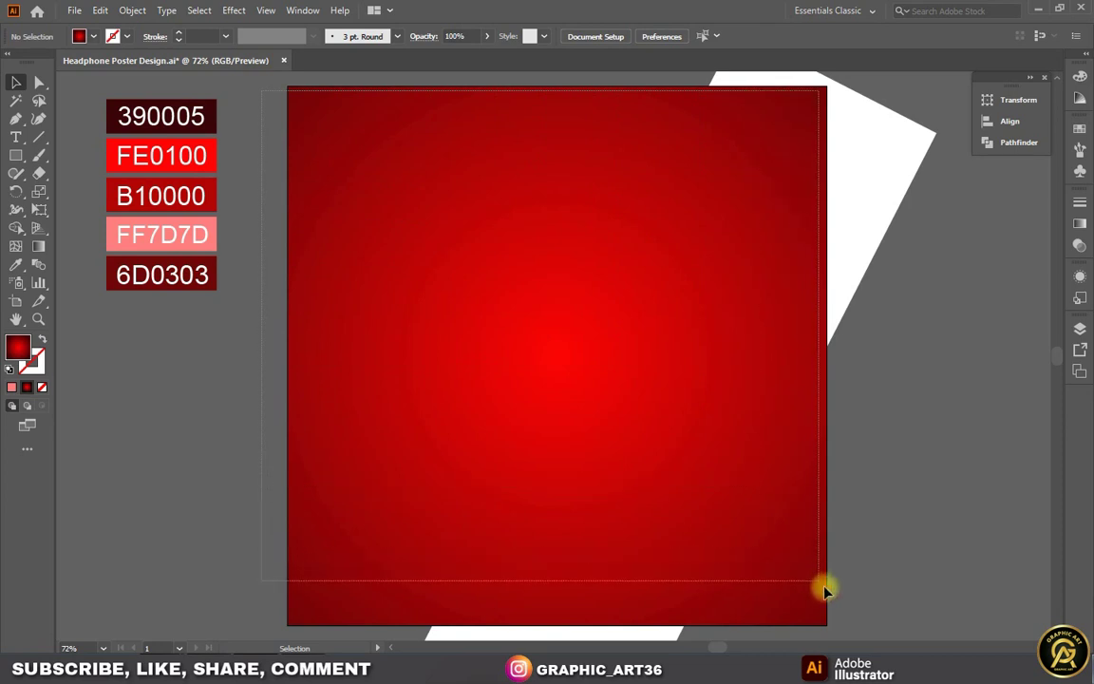
left_click_drag(847, 609, 848, 613)
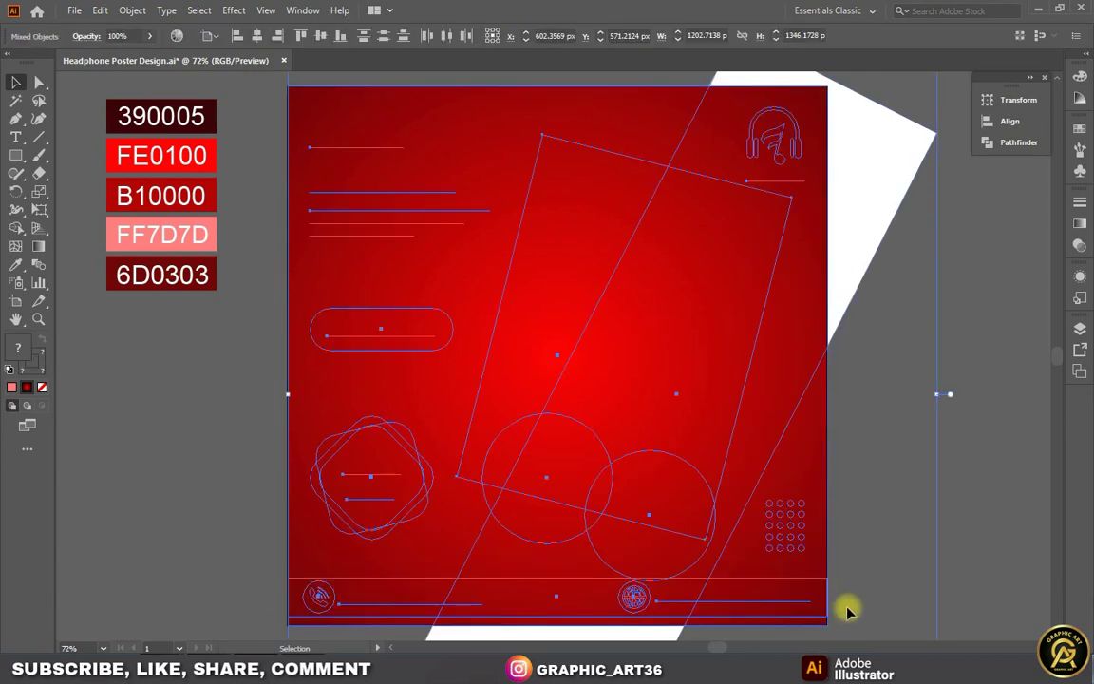
right_click(573, 208)
left_click(642, 338)
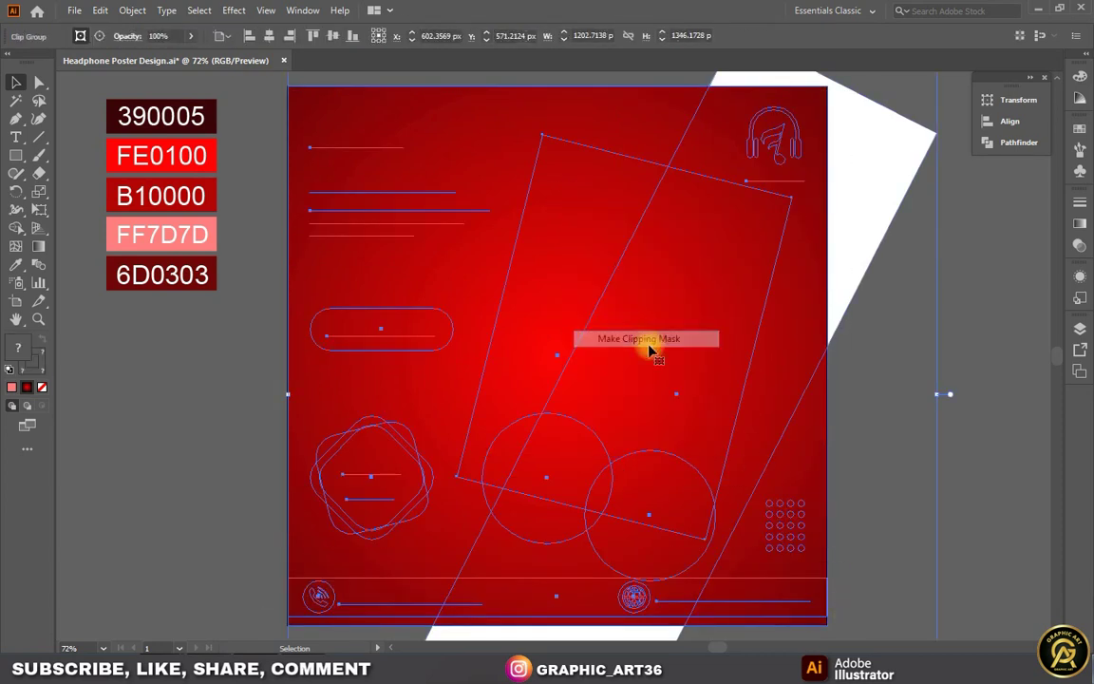
left_click(891, 397)
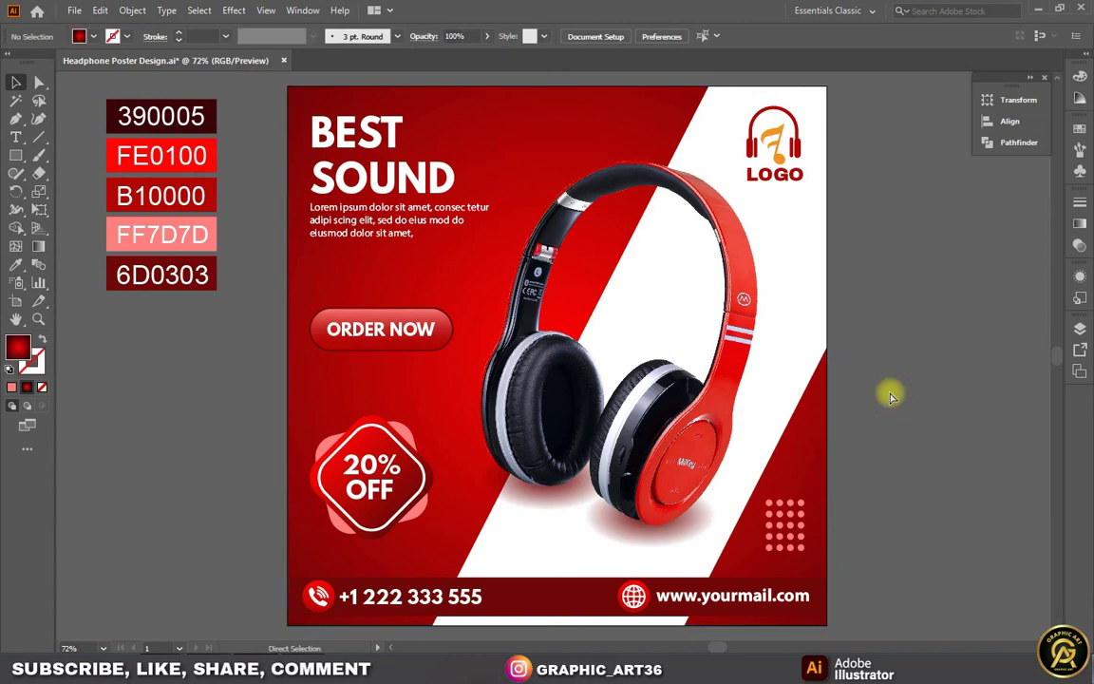
key("ctrl+0")
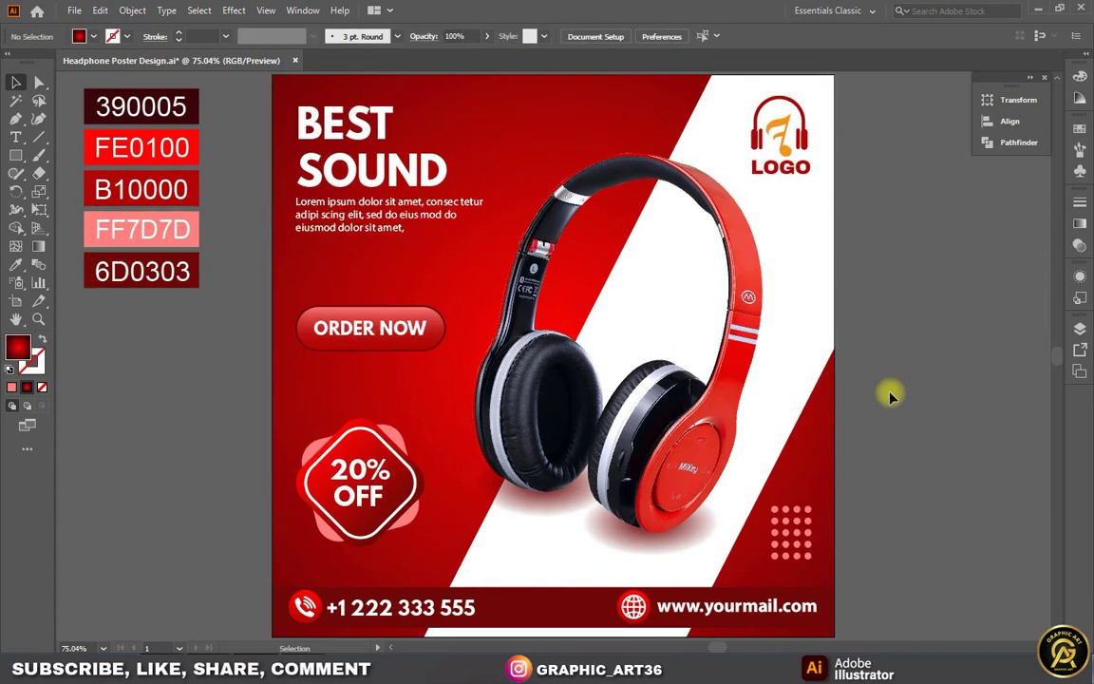